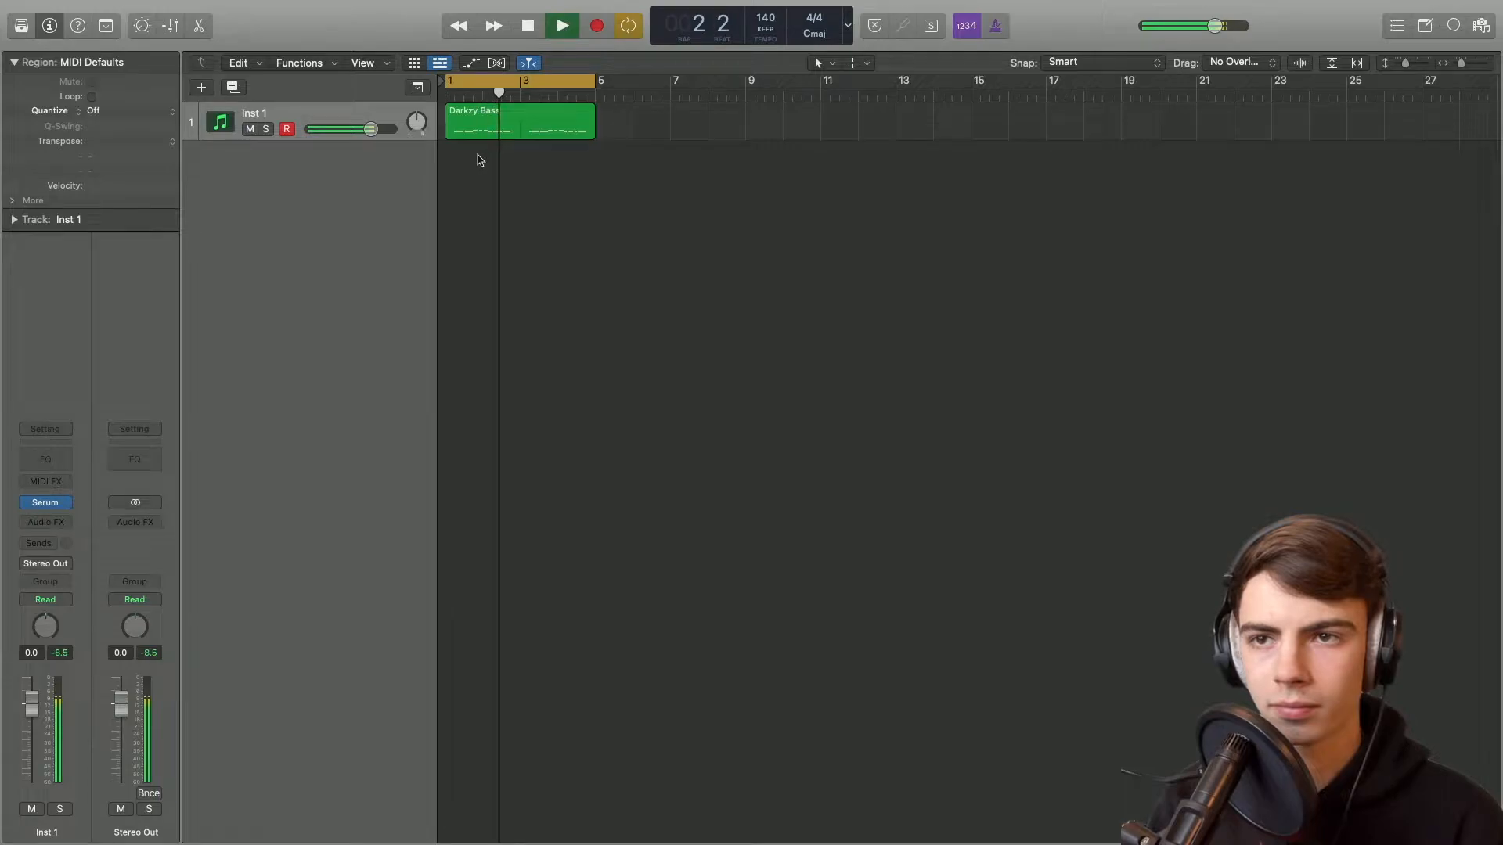
Step: Stop playback, return to the start of the song, and open the Serum instrument on the Inst 1 track, repositioning its window
key("space")
mouse_move(45, 501)
key("Return")
left_click(45, 502)
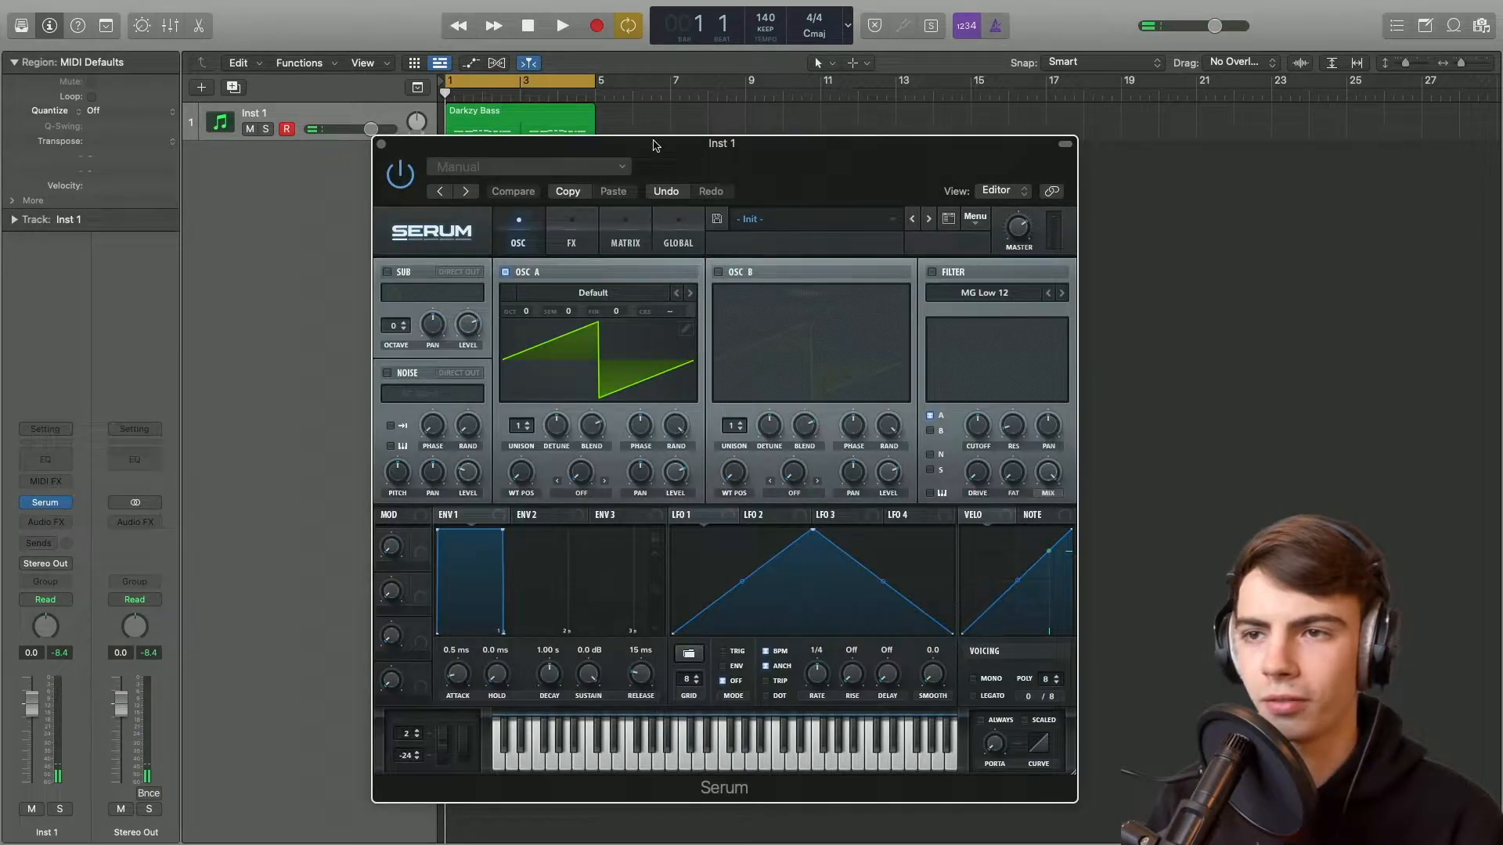
left_click_drag(656, 147, 597, 114)
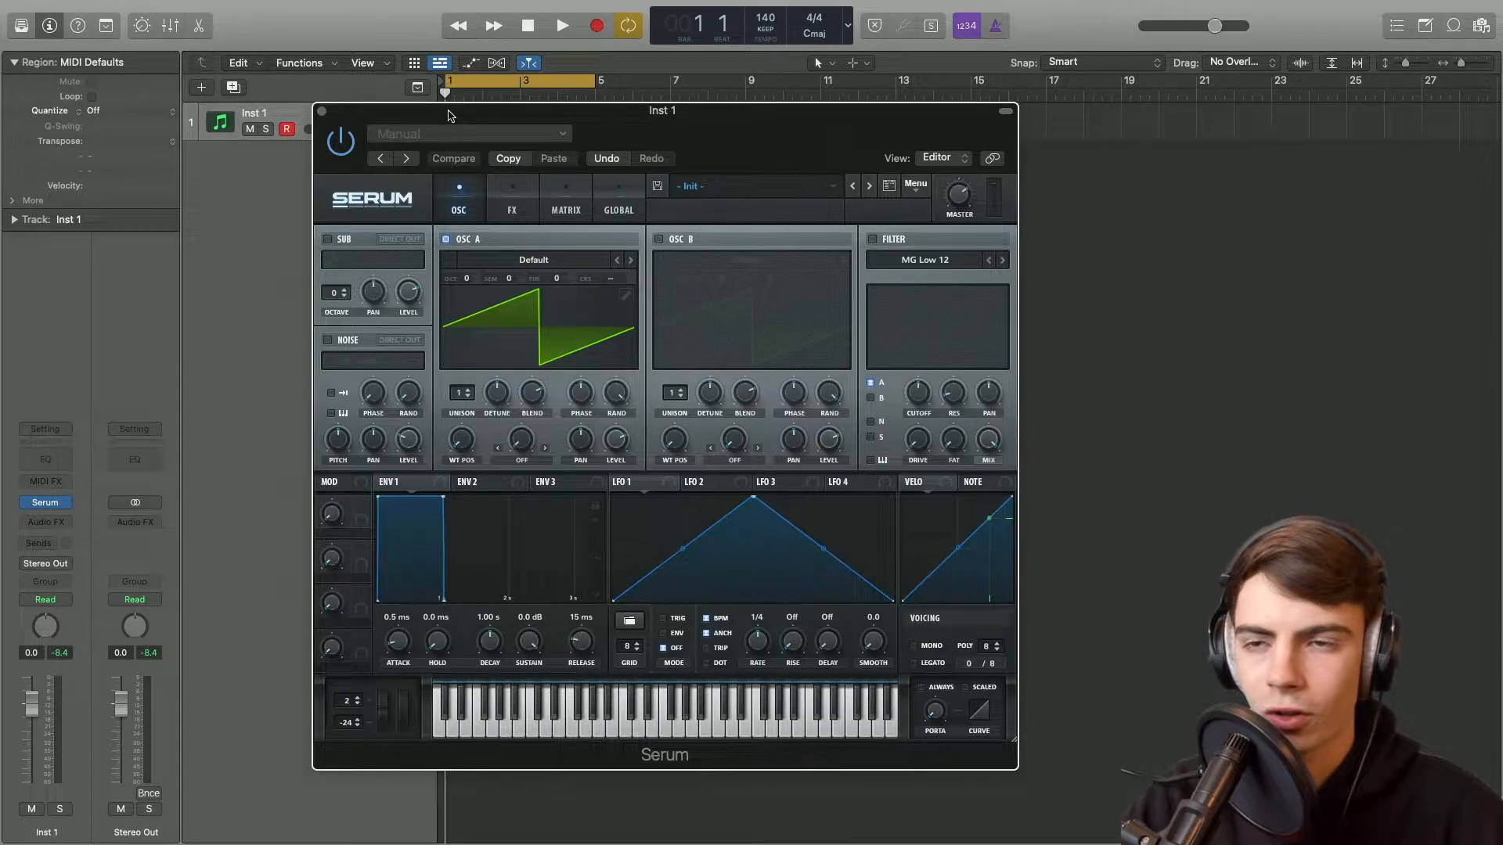
left_click_drag(451, 116, 434, 103)
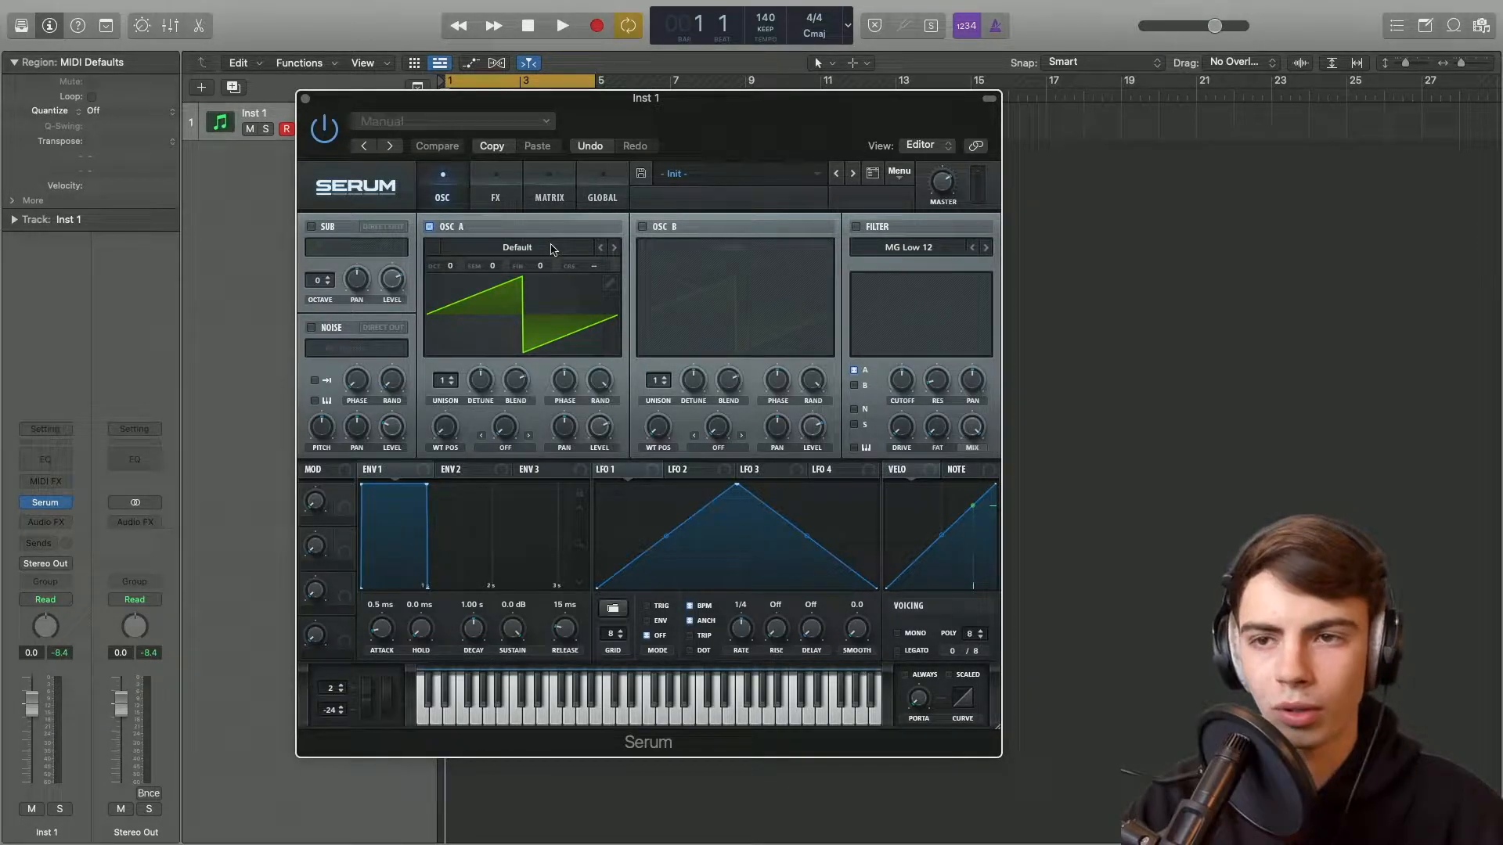
Step: Load the Analog_BD_Sin wavetable from the Analog category into oscillator A and raise its wavetable position slightly
left_click(507, 249)
mouse_move(512, 267)
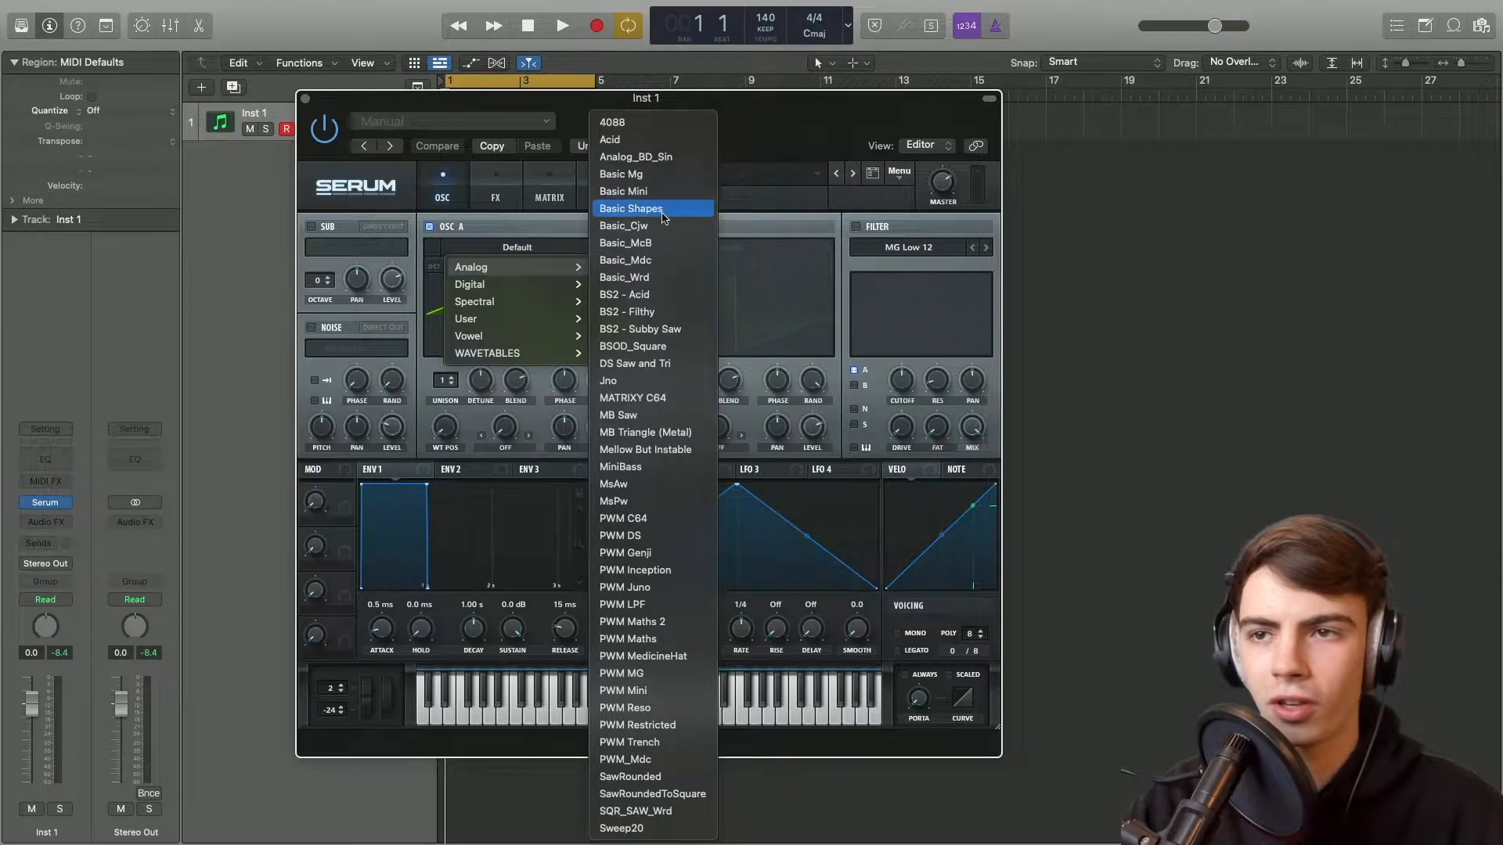
left_click(647, 156)
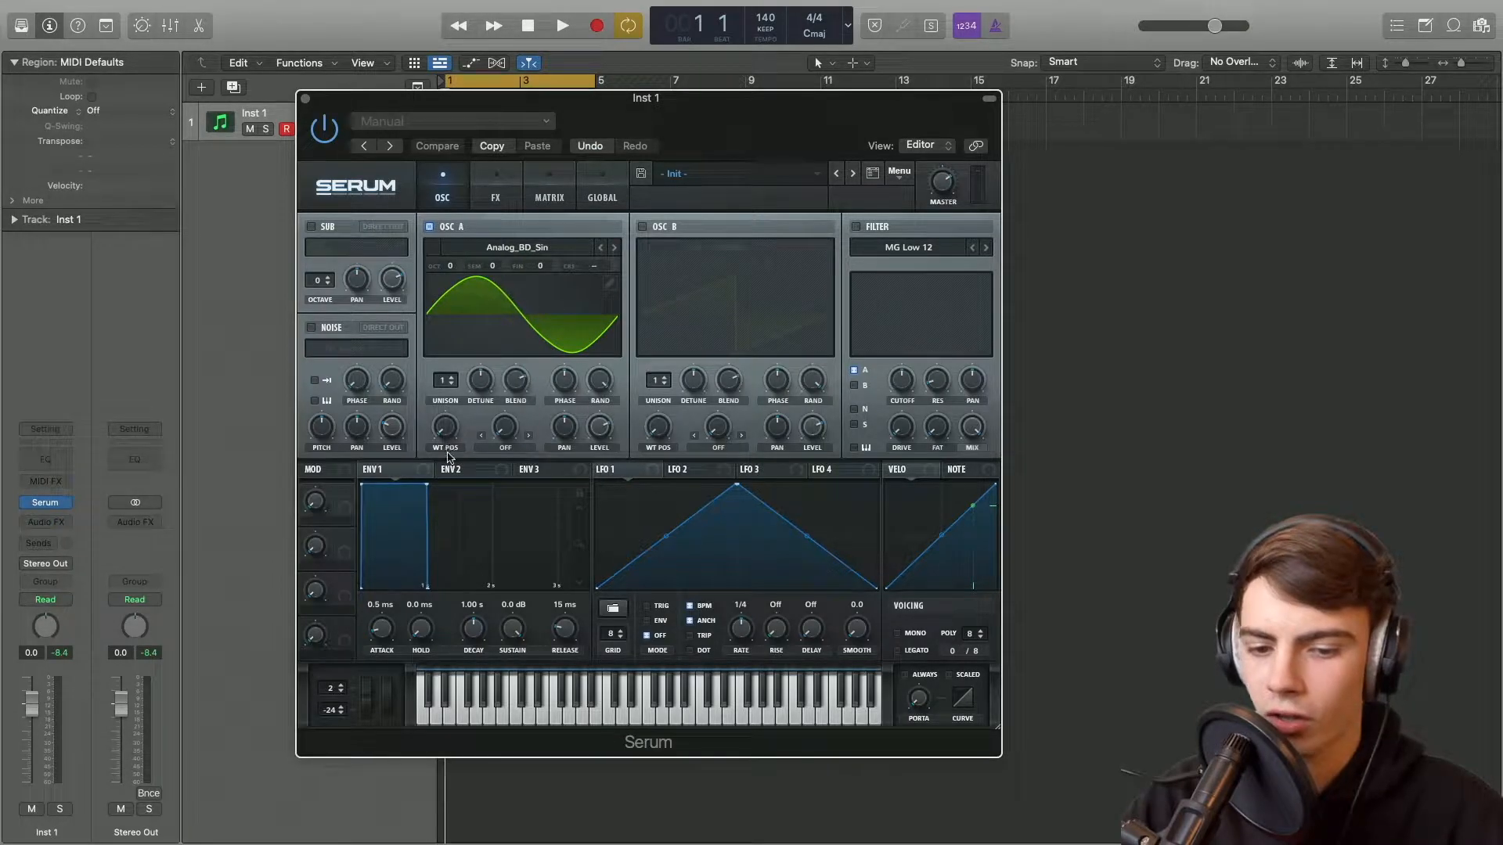
mouse_move(445, 440)
left_mouse_down()
mouse_move(446, 427)
mouse_move(470, 439)
left_mouse_up()
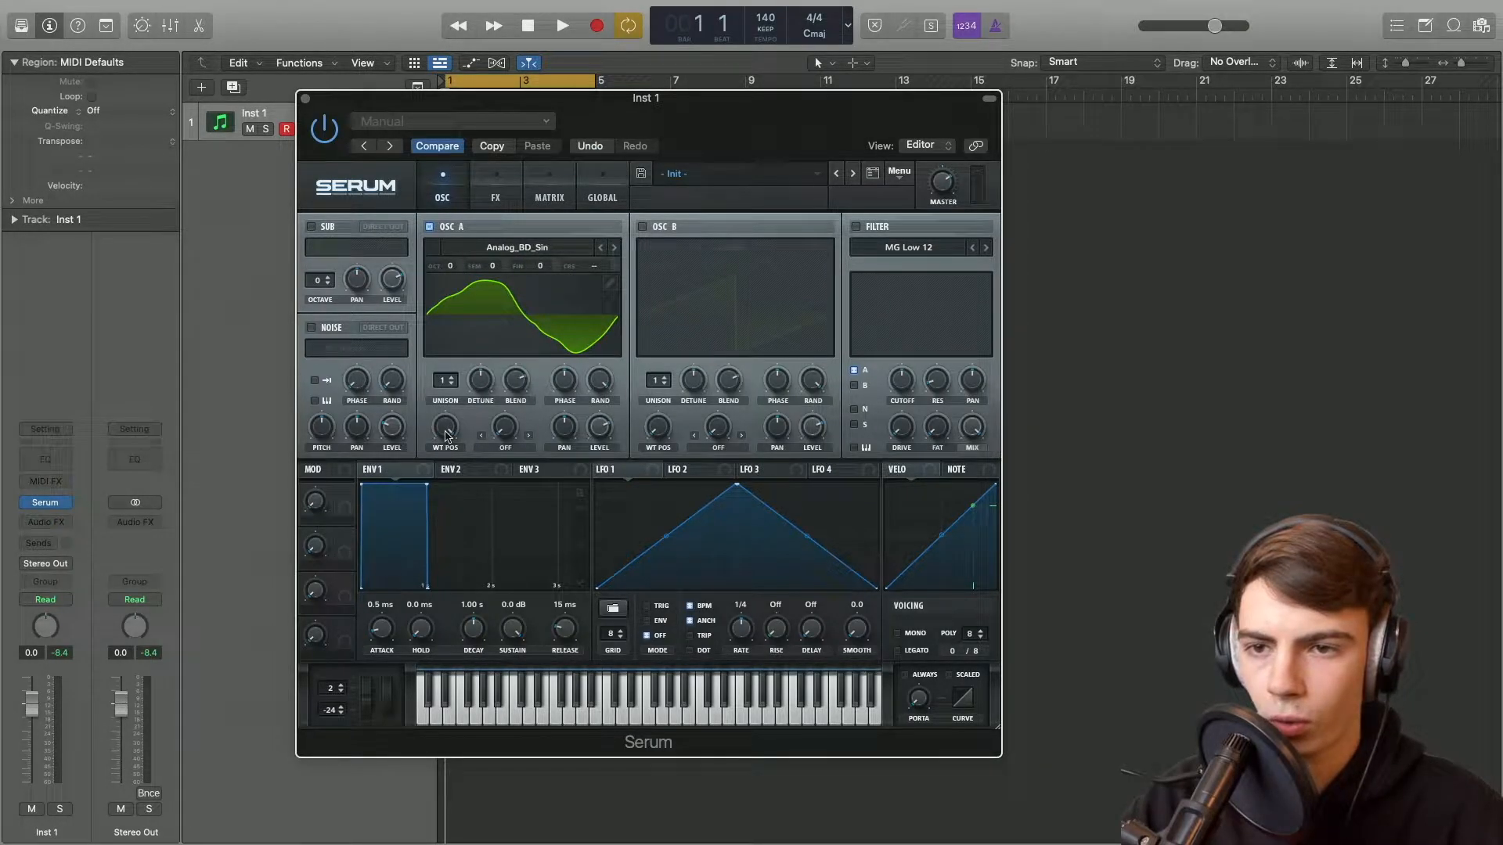
Step: Set oscillator A's warp mode to FM (from B), raise the warp amount and play the loop briefly
left_click(494, 449)
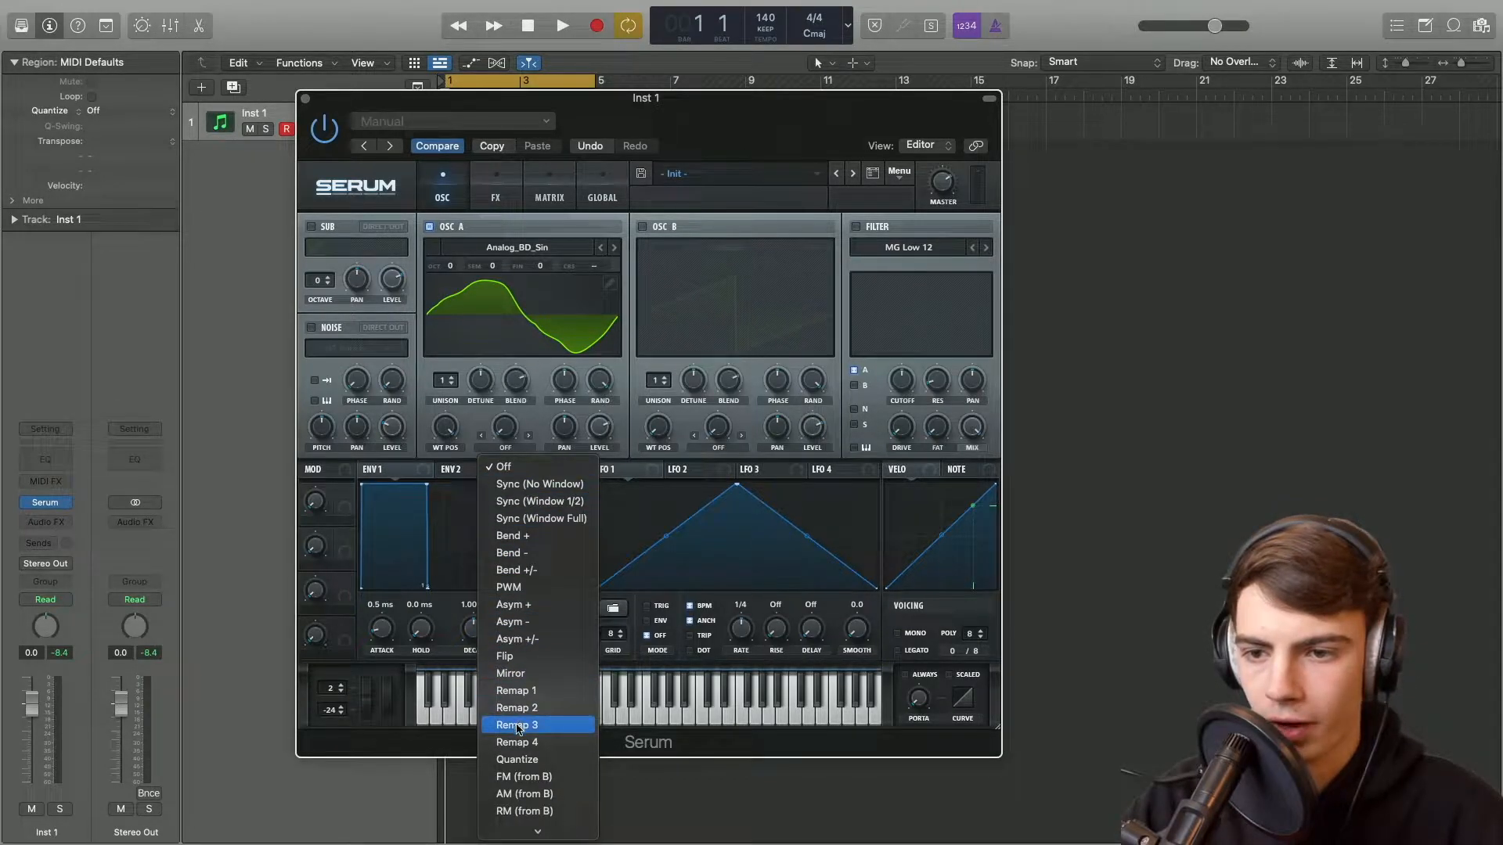
left_click(521, 777)
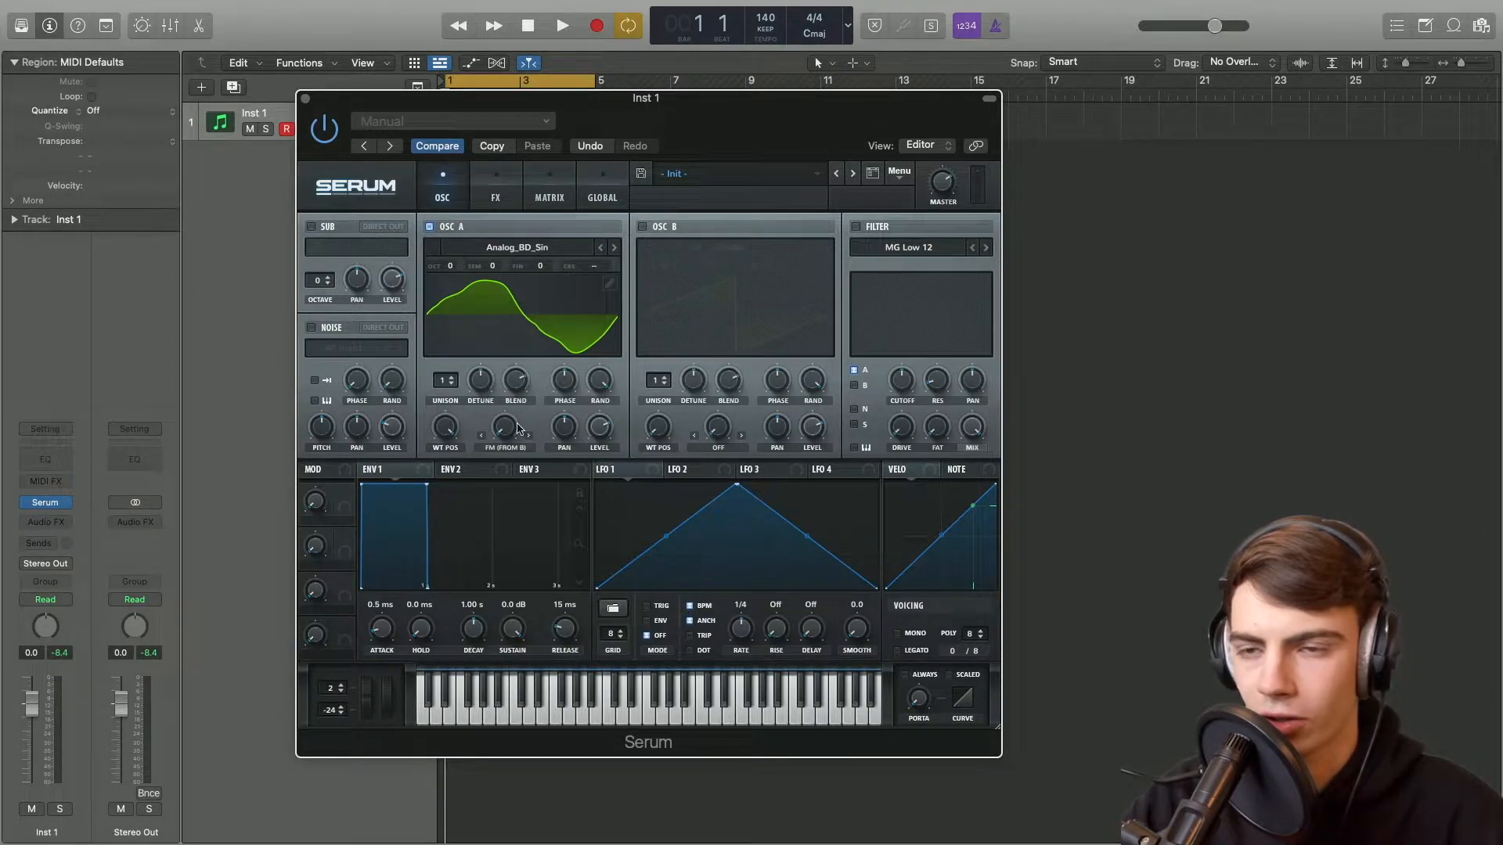
key("space")
key("space")
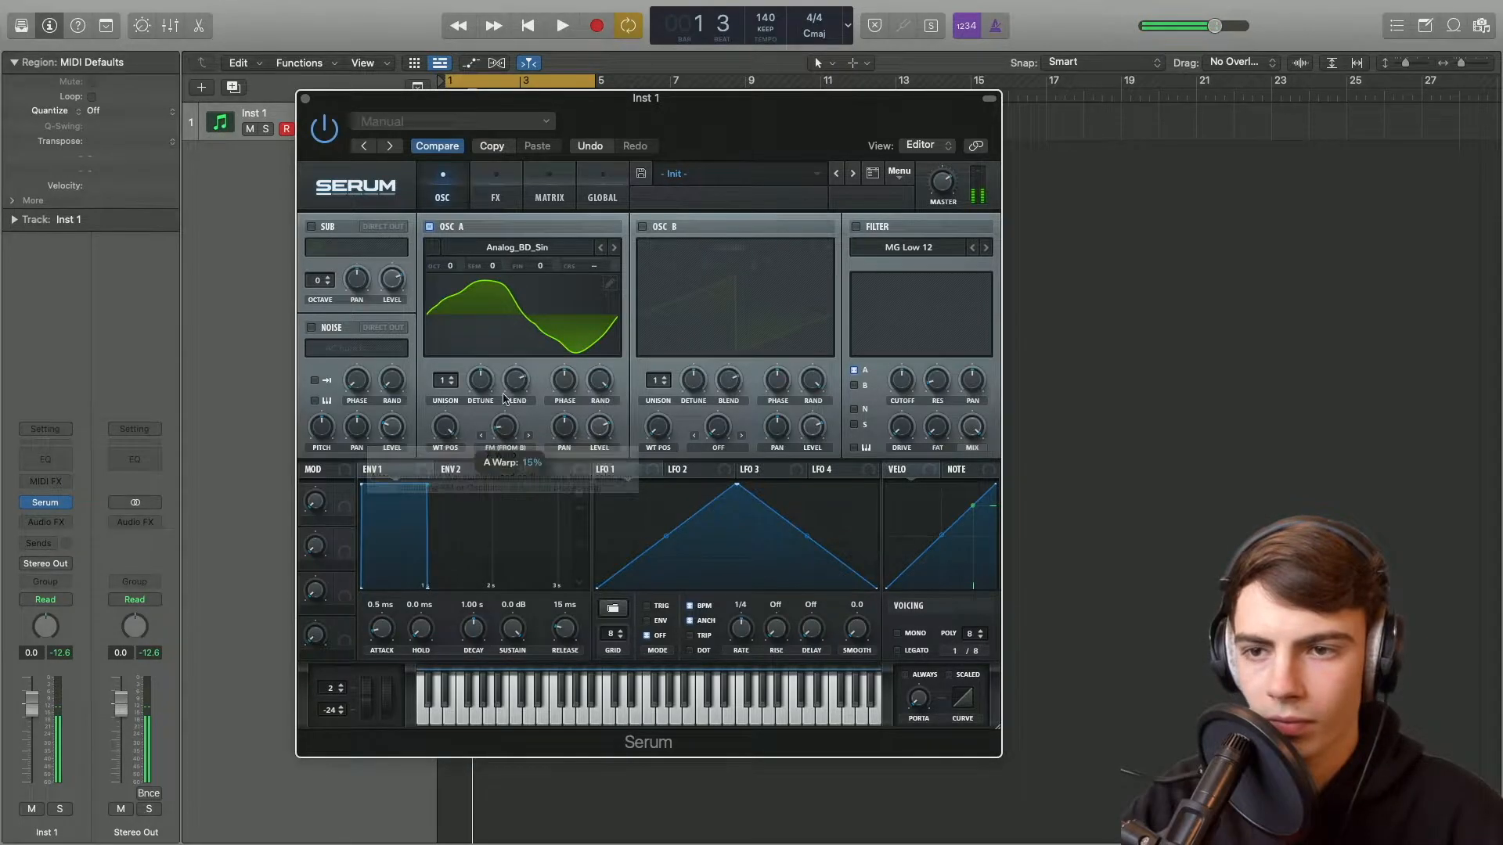
left_click(505, 449)
left_click(535, 761)
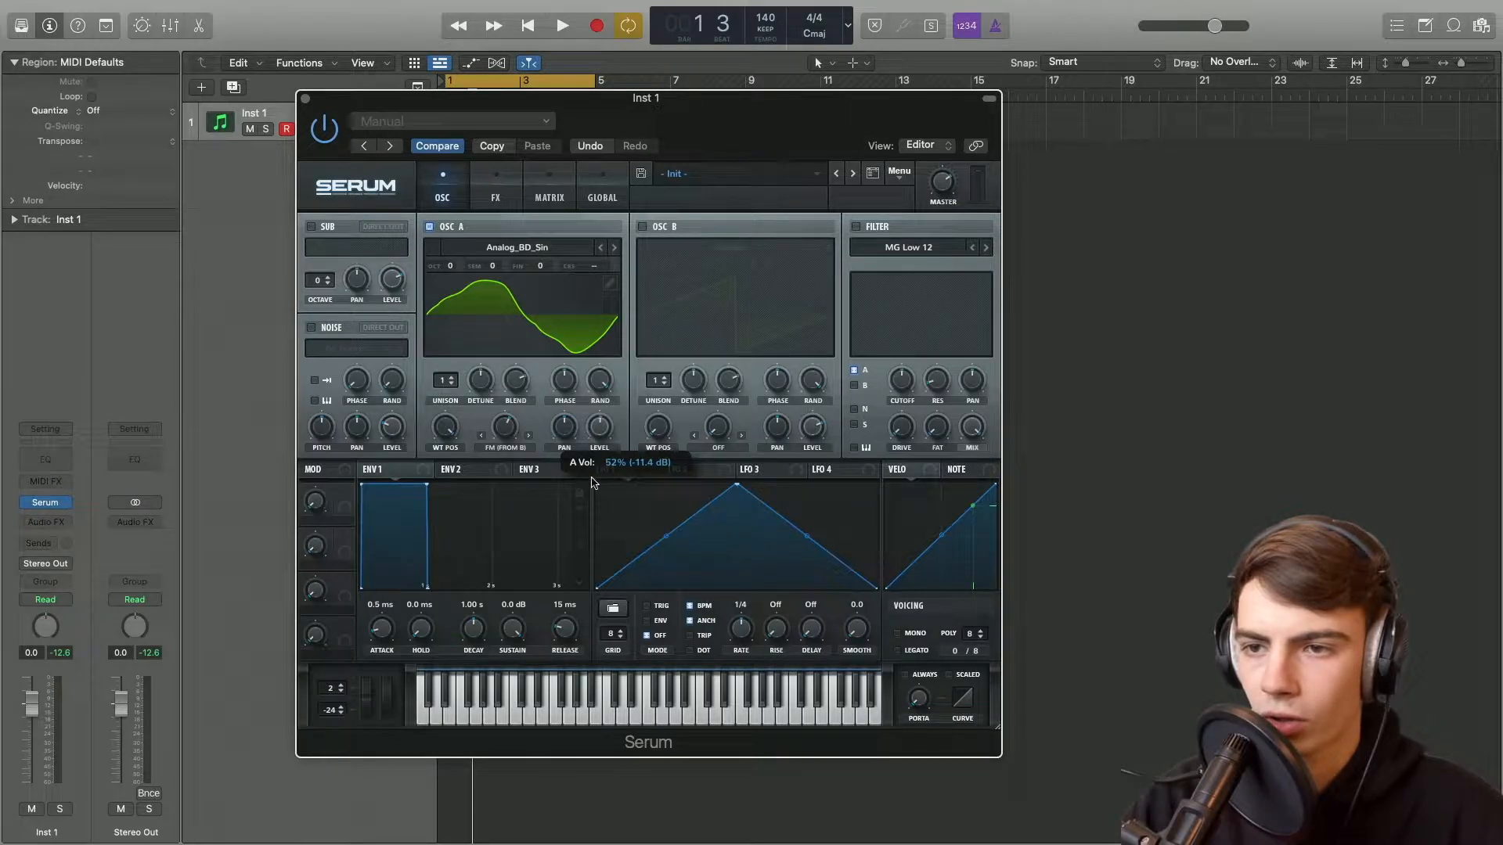
Step: Lower oscillator A's level and reshape LFO 1 with an earlier peak, a curved rise and an extra point near the end
left_click_drag(592, 508, 593, 518)
left_click_drag(731, 483, 678, 469)
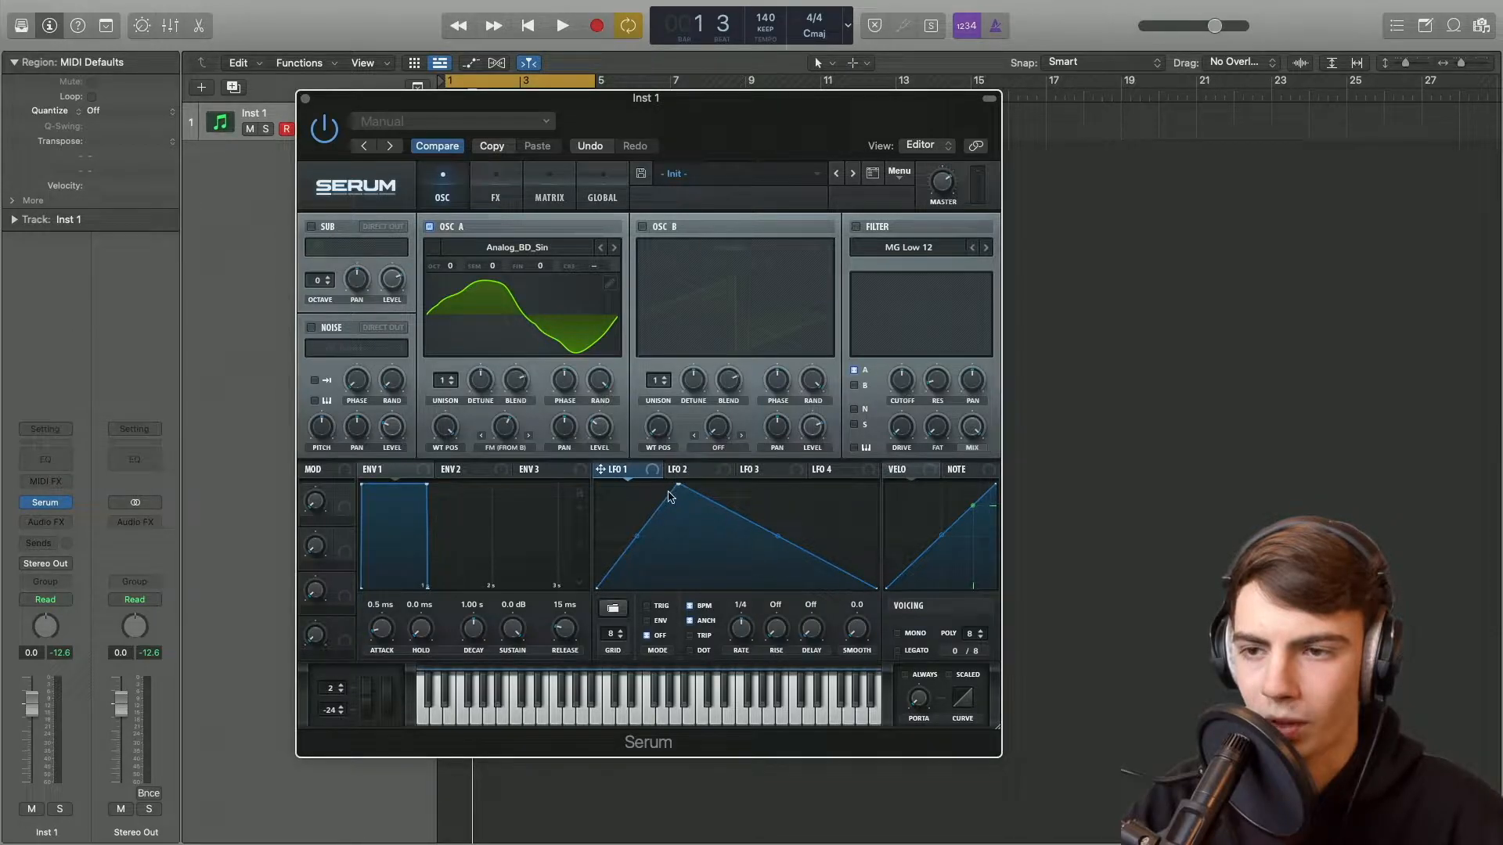
left_click_drag(645, 544, 642, 552)
double_click(845, 536)
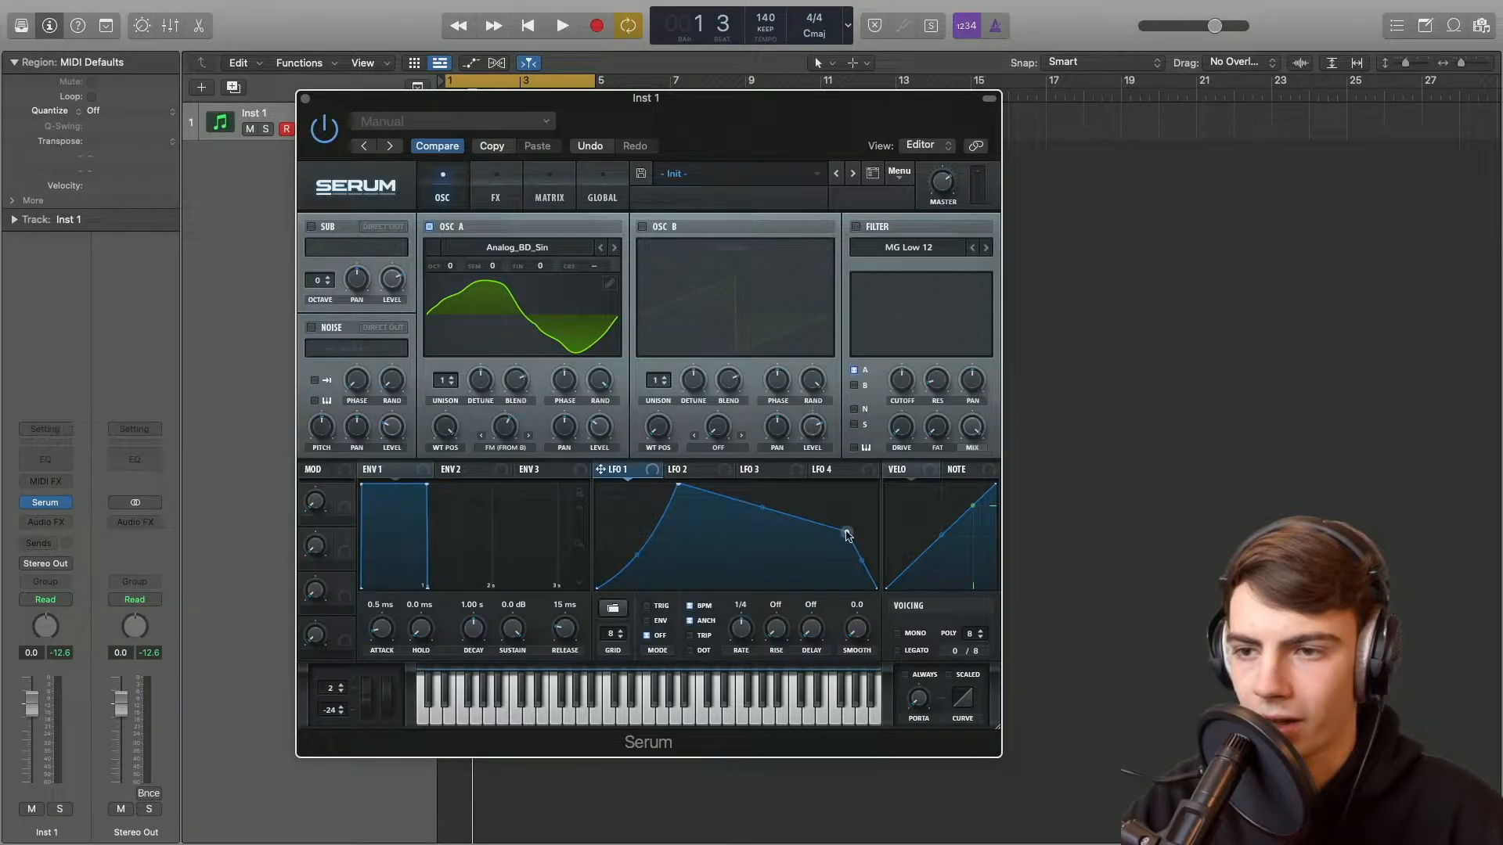
Step: Set LFO 1 to ENV mode, assign it to oscillator A's level and play the loop
left_click(649, 621)
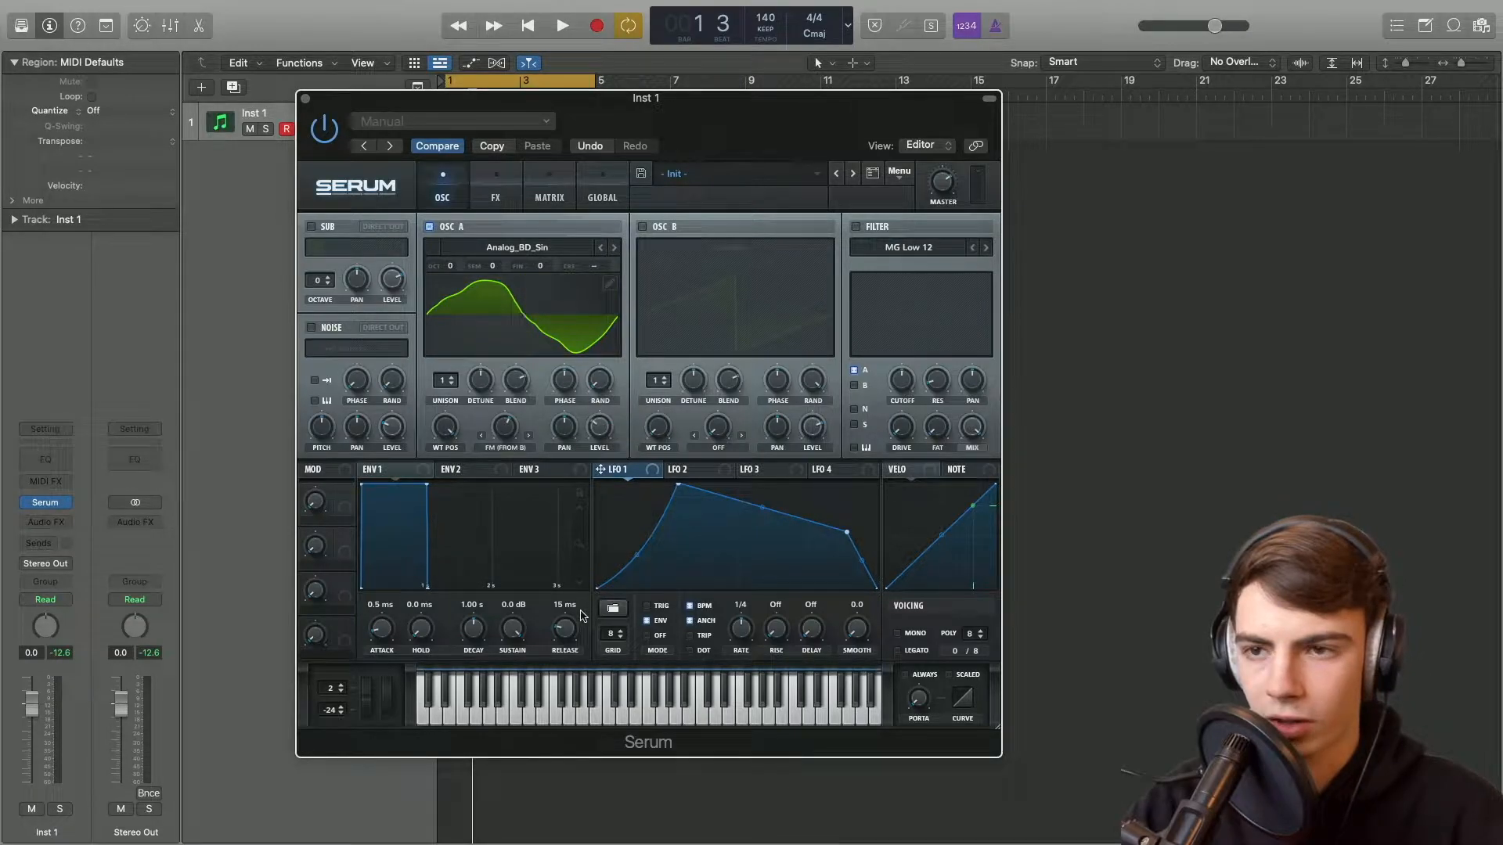
left_click_drag(626, 473, 606, 429)
key("space")
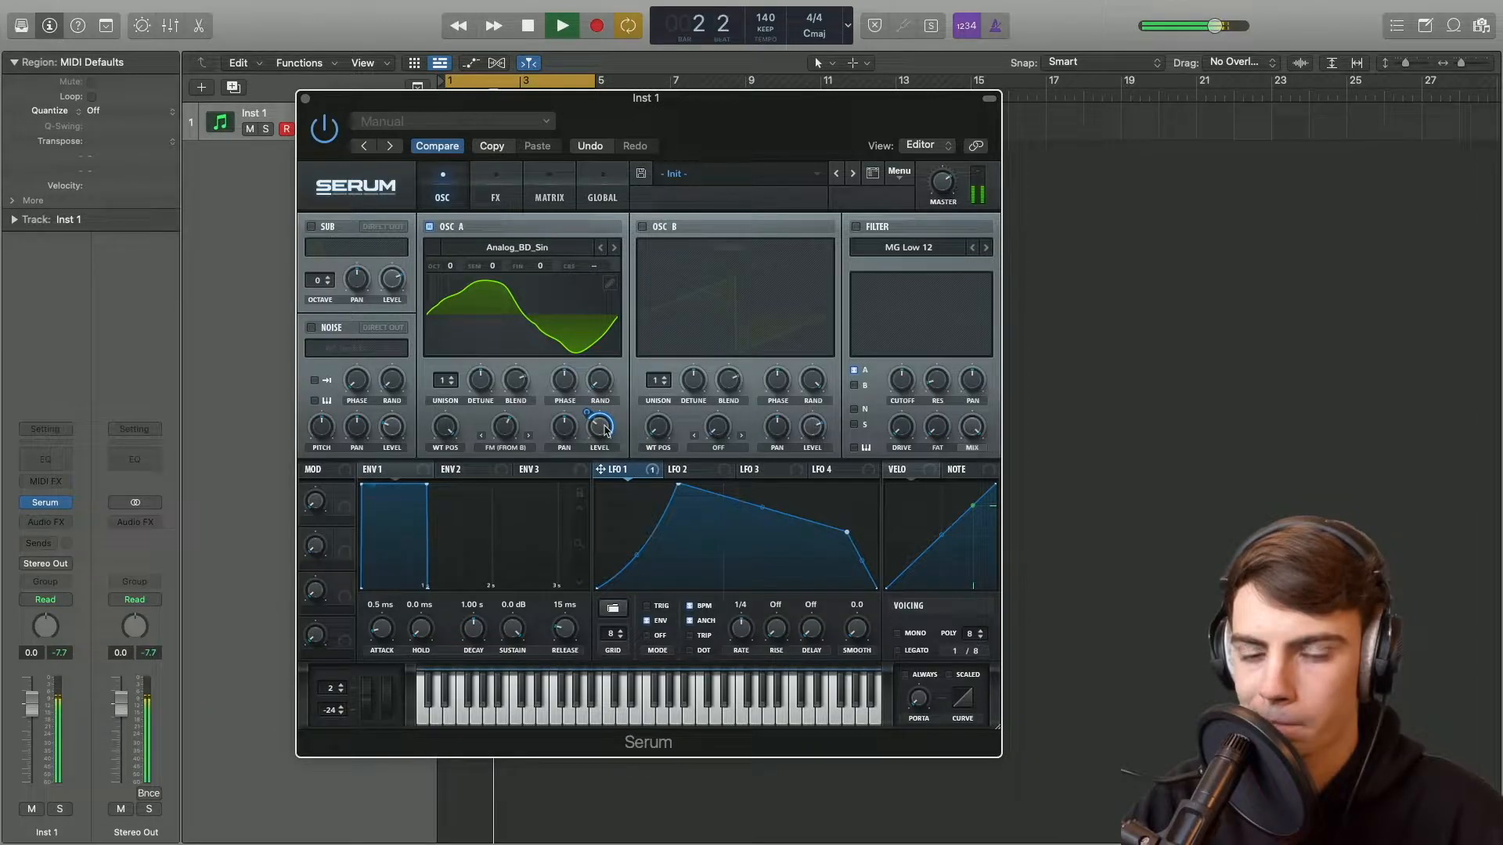
key("space")
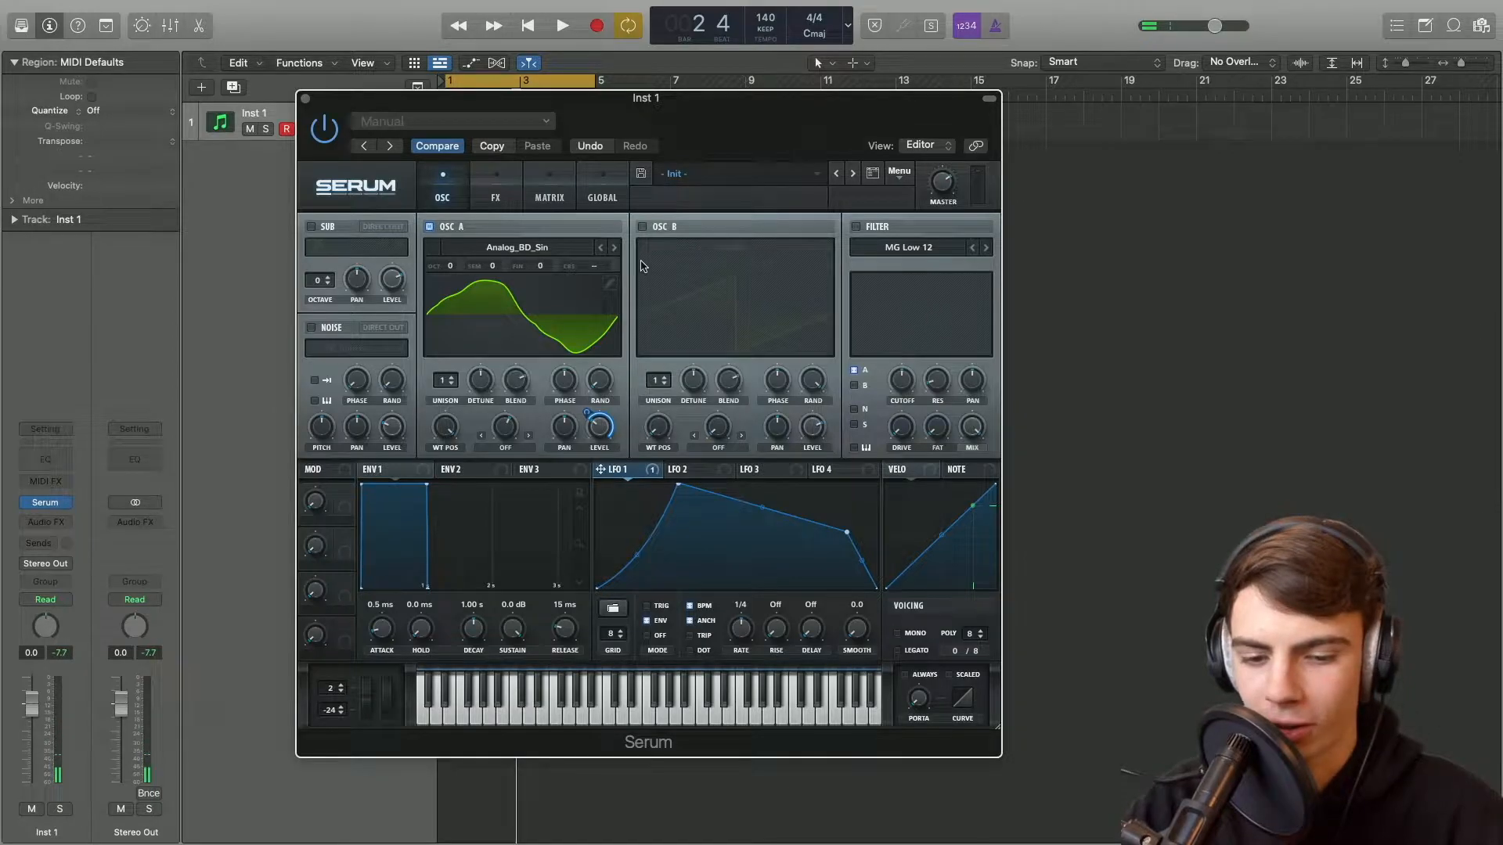
Step: Turn on oscillator B and audition oscillator A's warp with FM (from B) and with the warp off
left_click(642, 227)
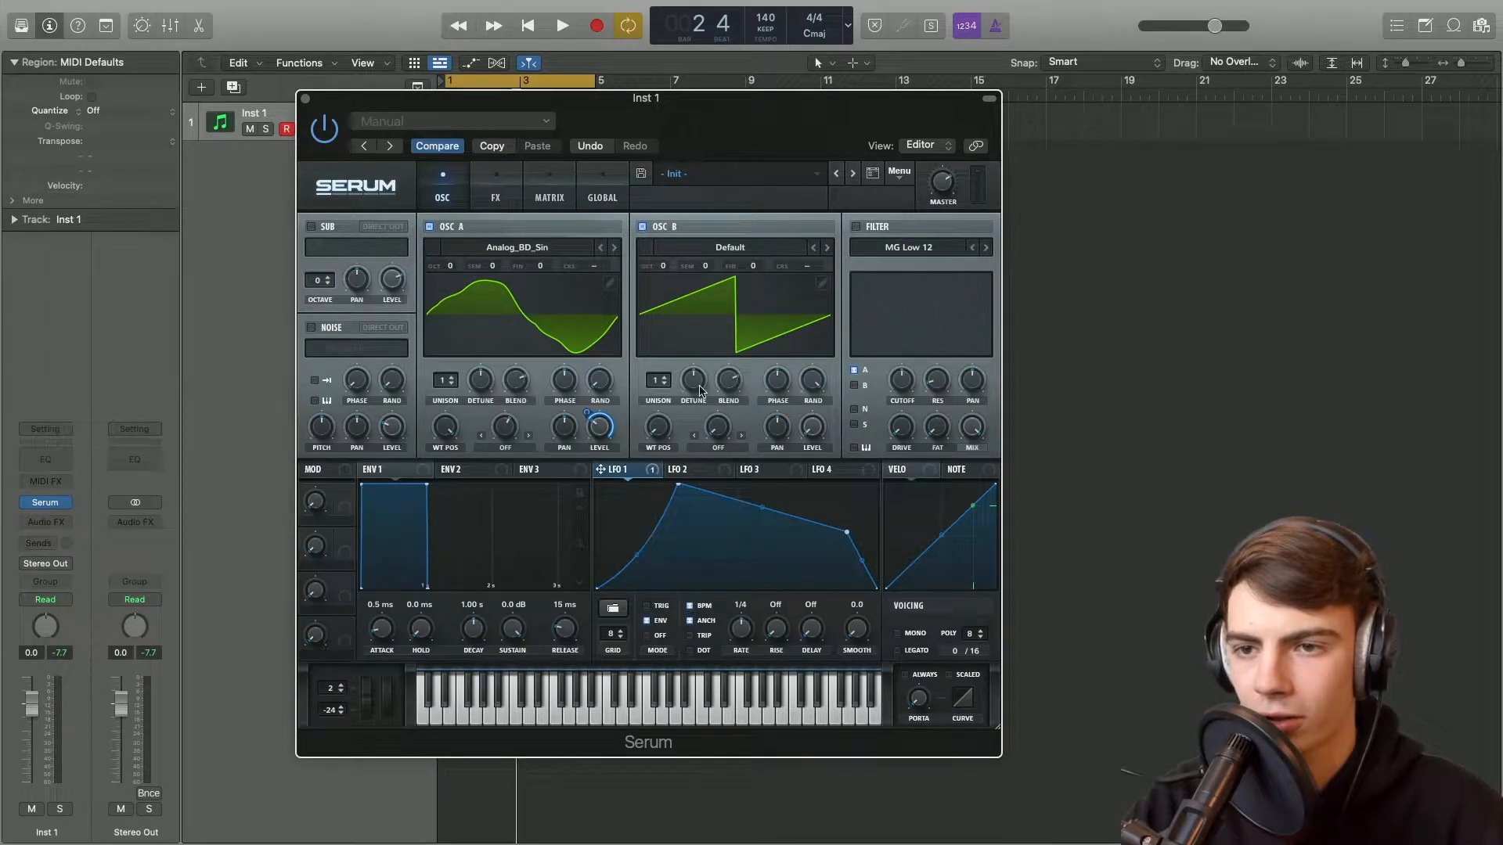
left_click(516, 451)
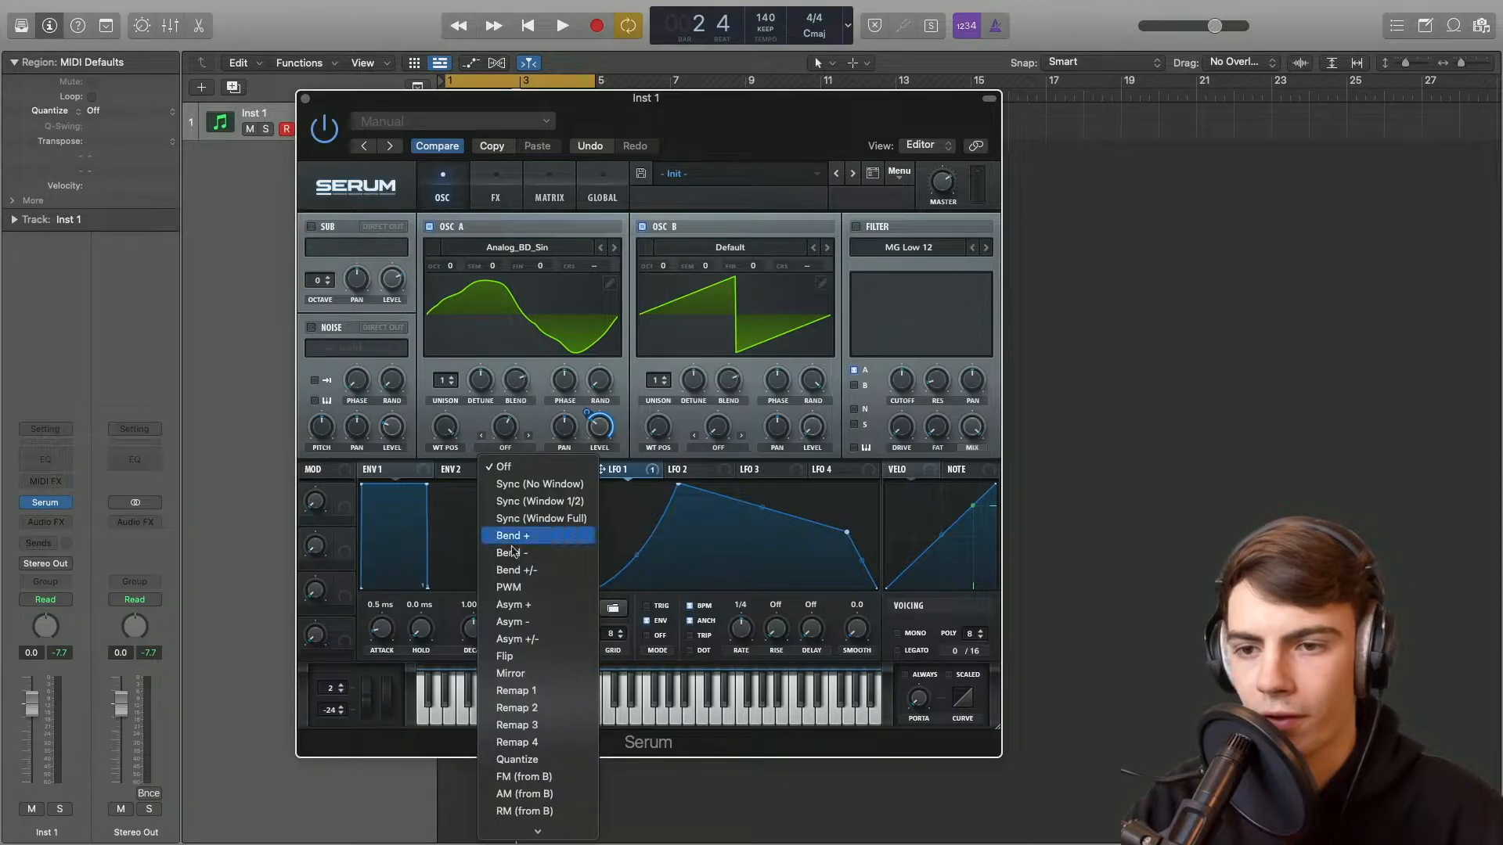
left_click(521, 759)
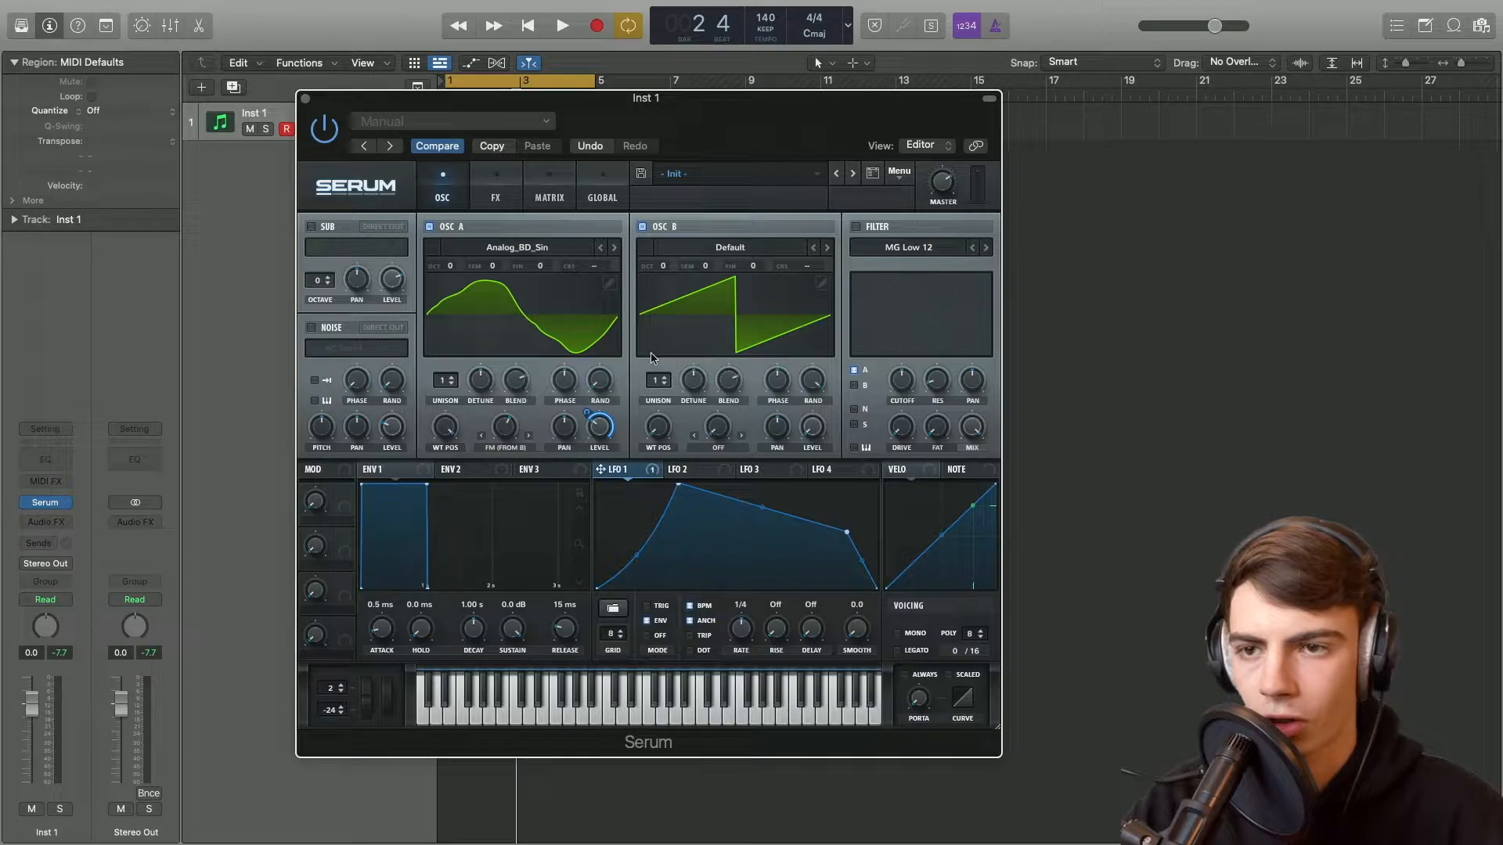
key("space")
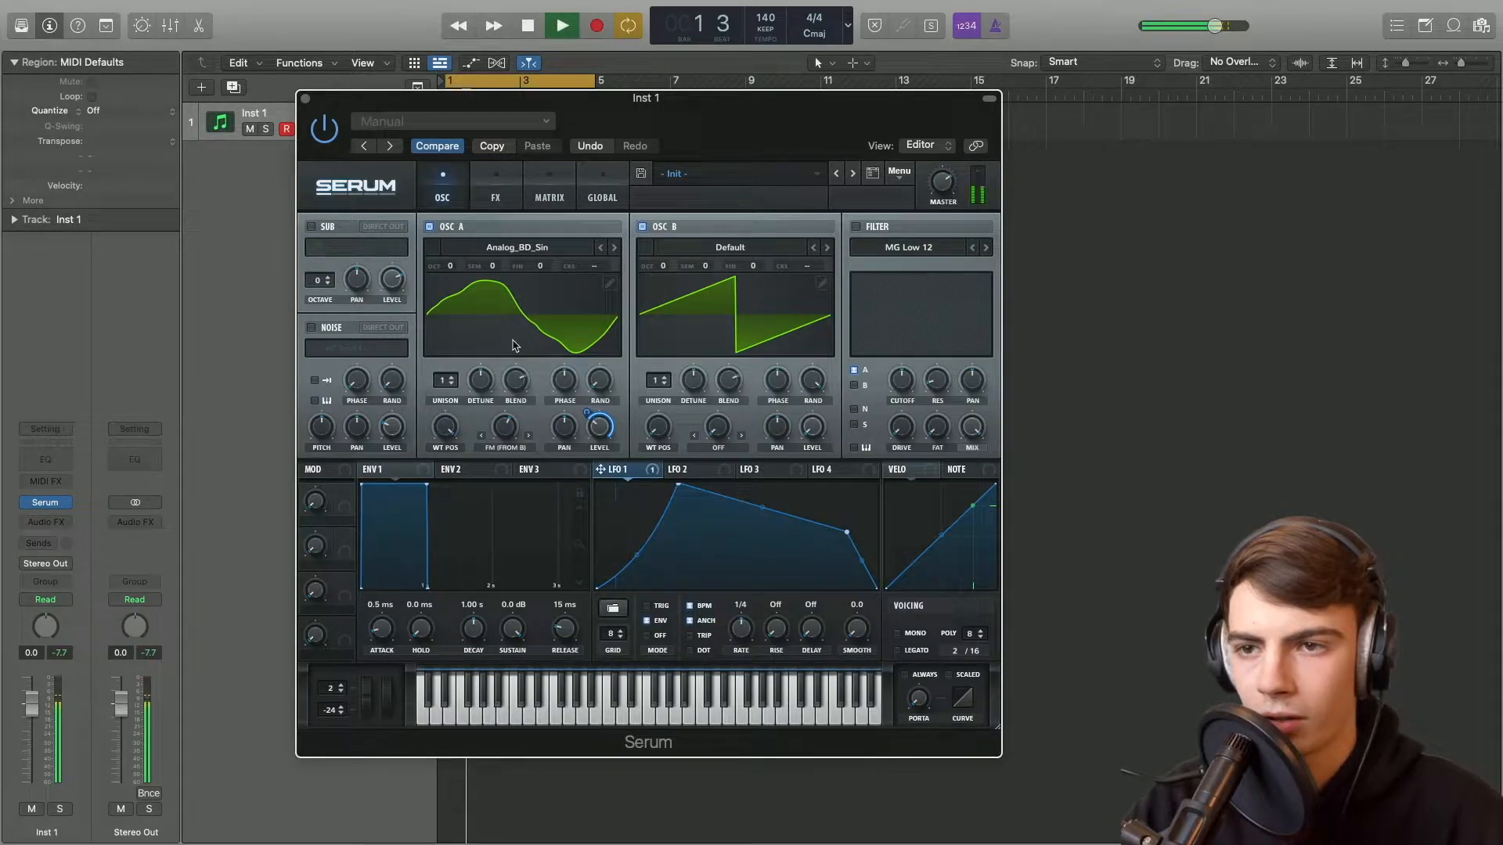
key("space")
left_click(517, 449)
left_click(540, 265)
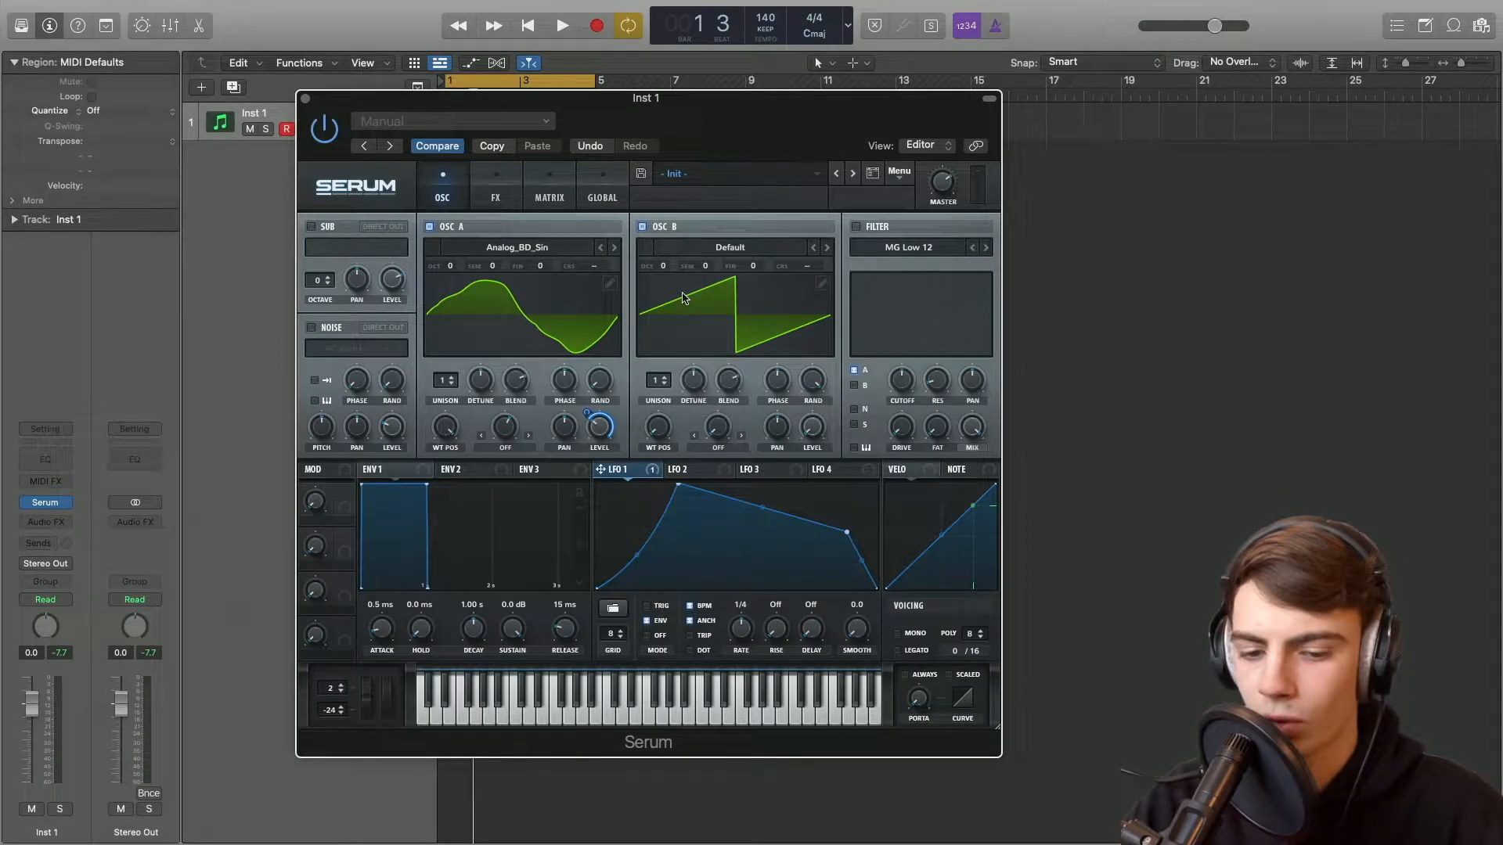
Step: Load the Analog_BD_Sin wavetable into oscillator B and raise its octave to +1
left_click(738, 249)
mouse_move(728, 267)
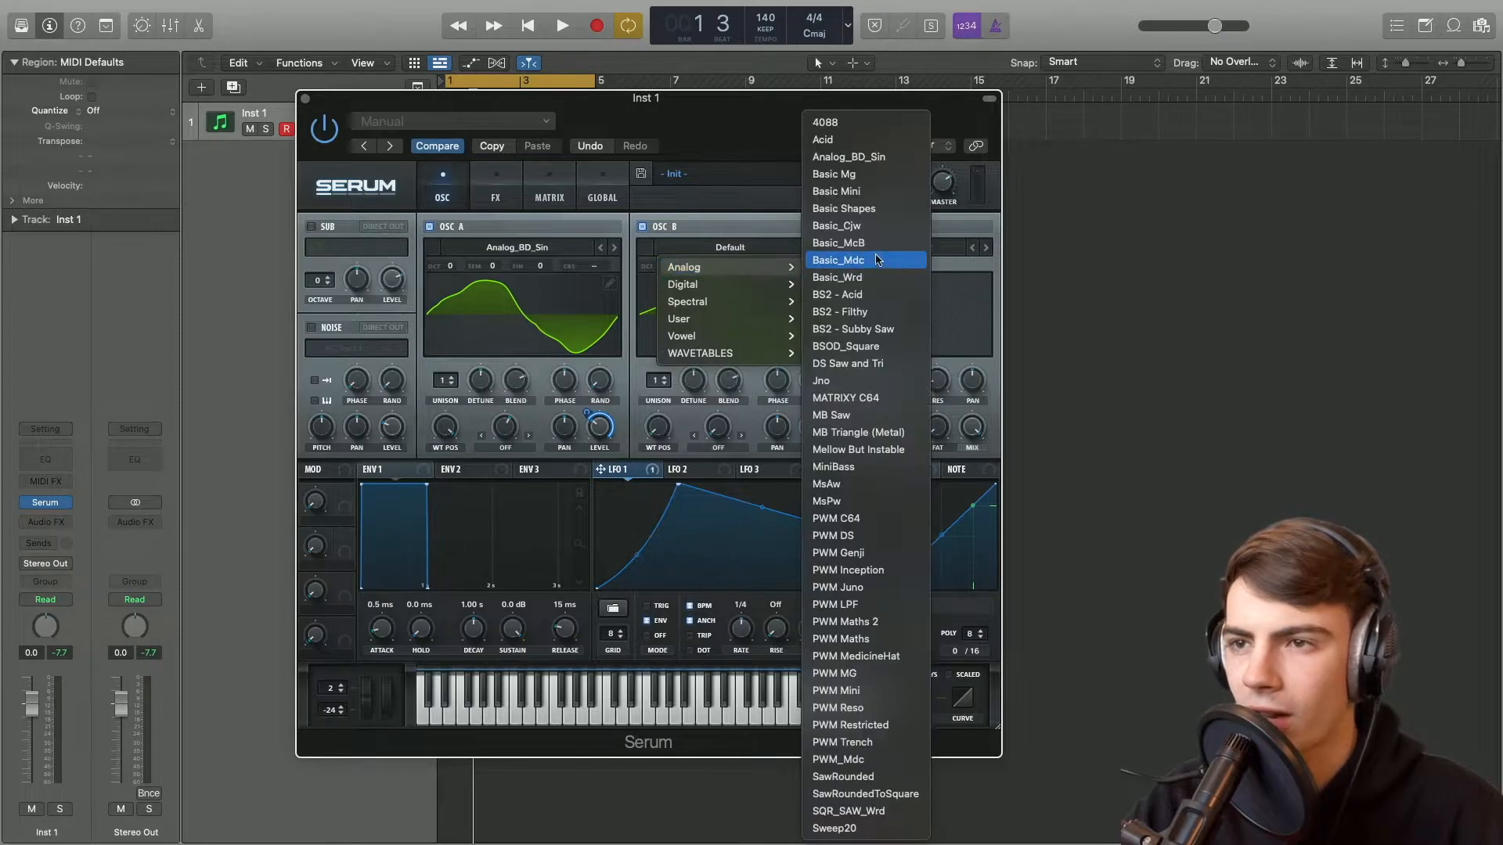
left_click(858, 160)
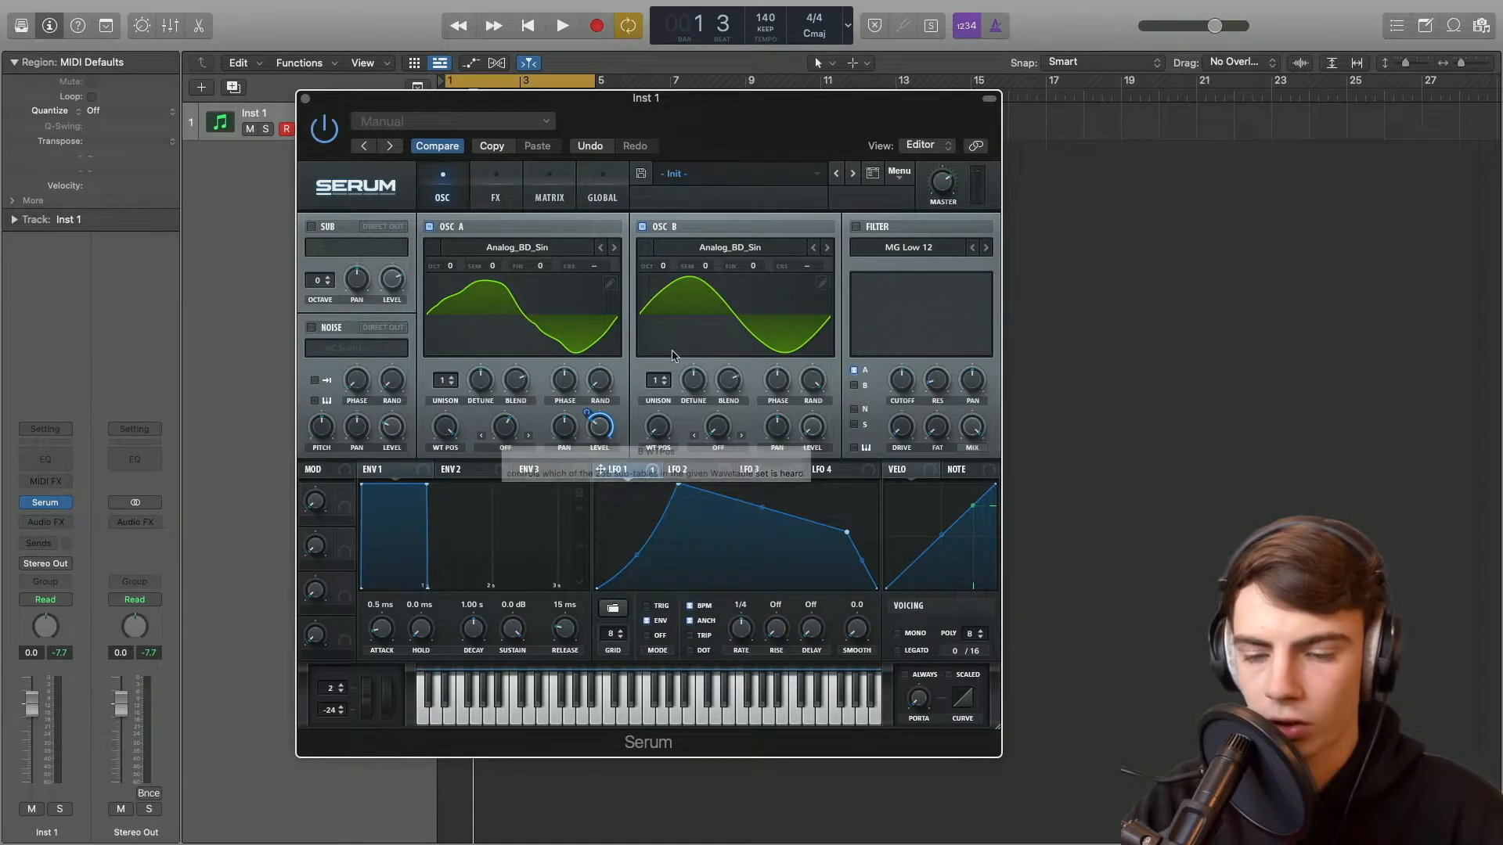
left_click_drag(662, 266, 661, 258)
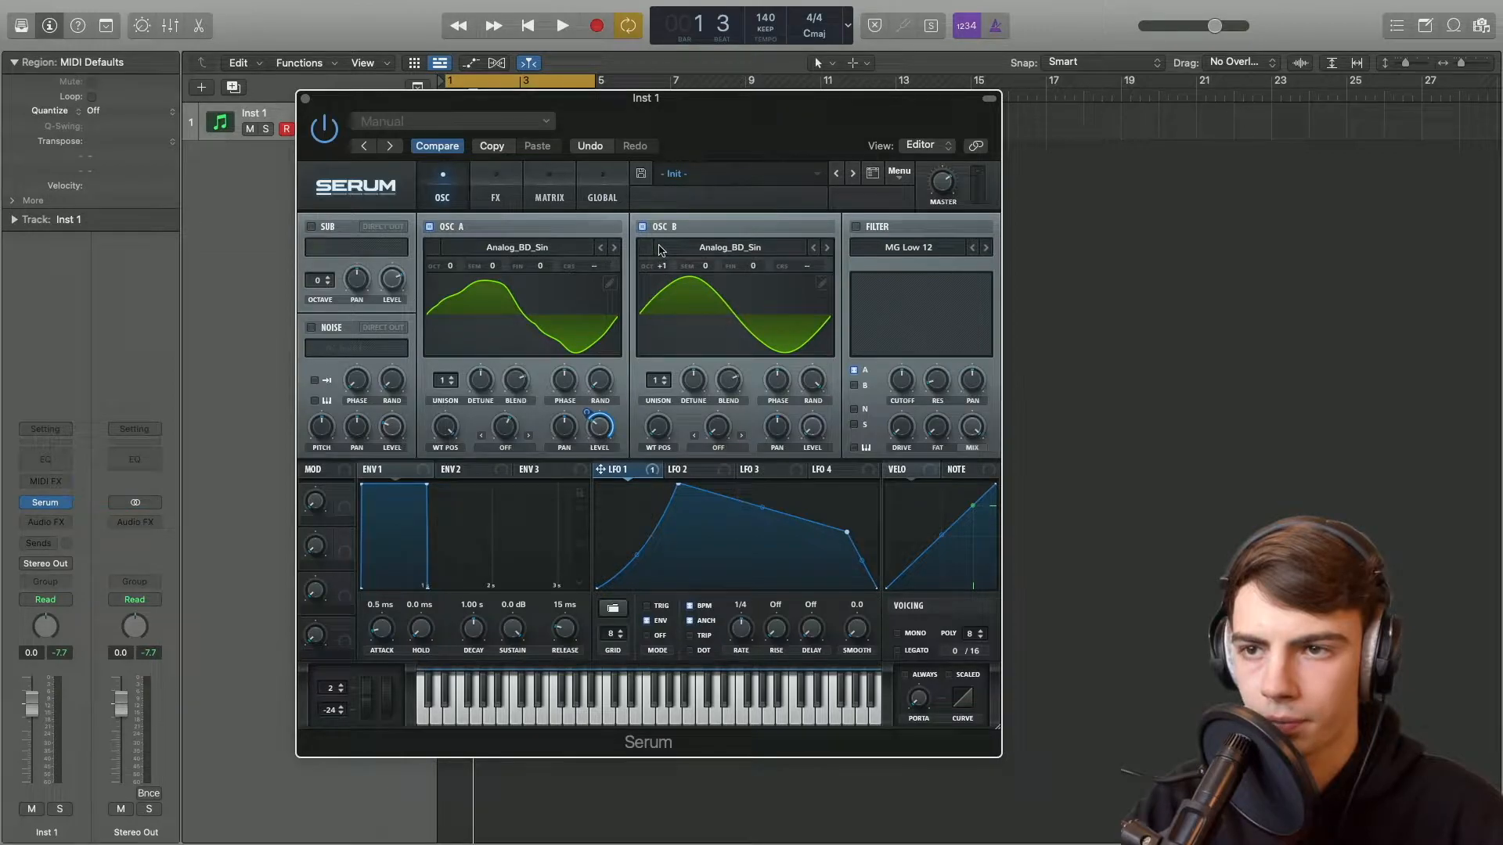
Step: Play the loop with oscillator A's FM (from B) warp on and off to compare the sound, leaving it on
key("space")
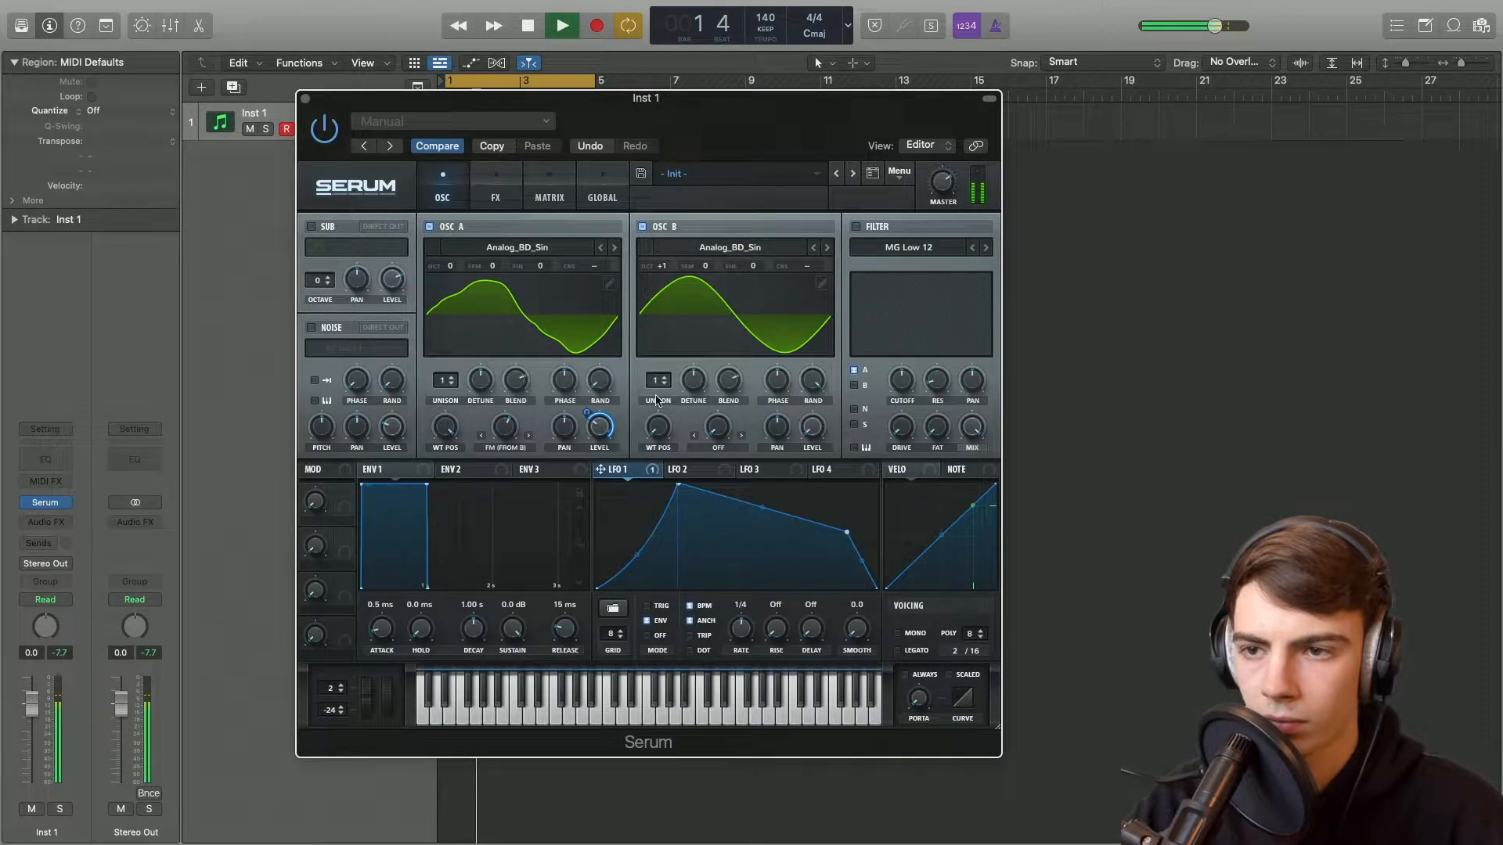
key("space")
left_click(502, 447, "shift")
key("space")
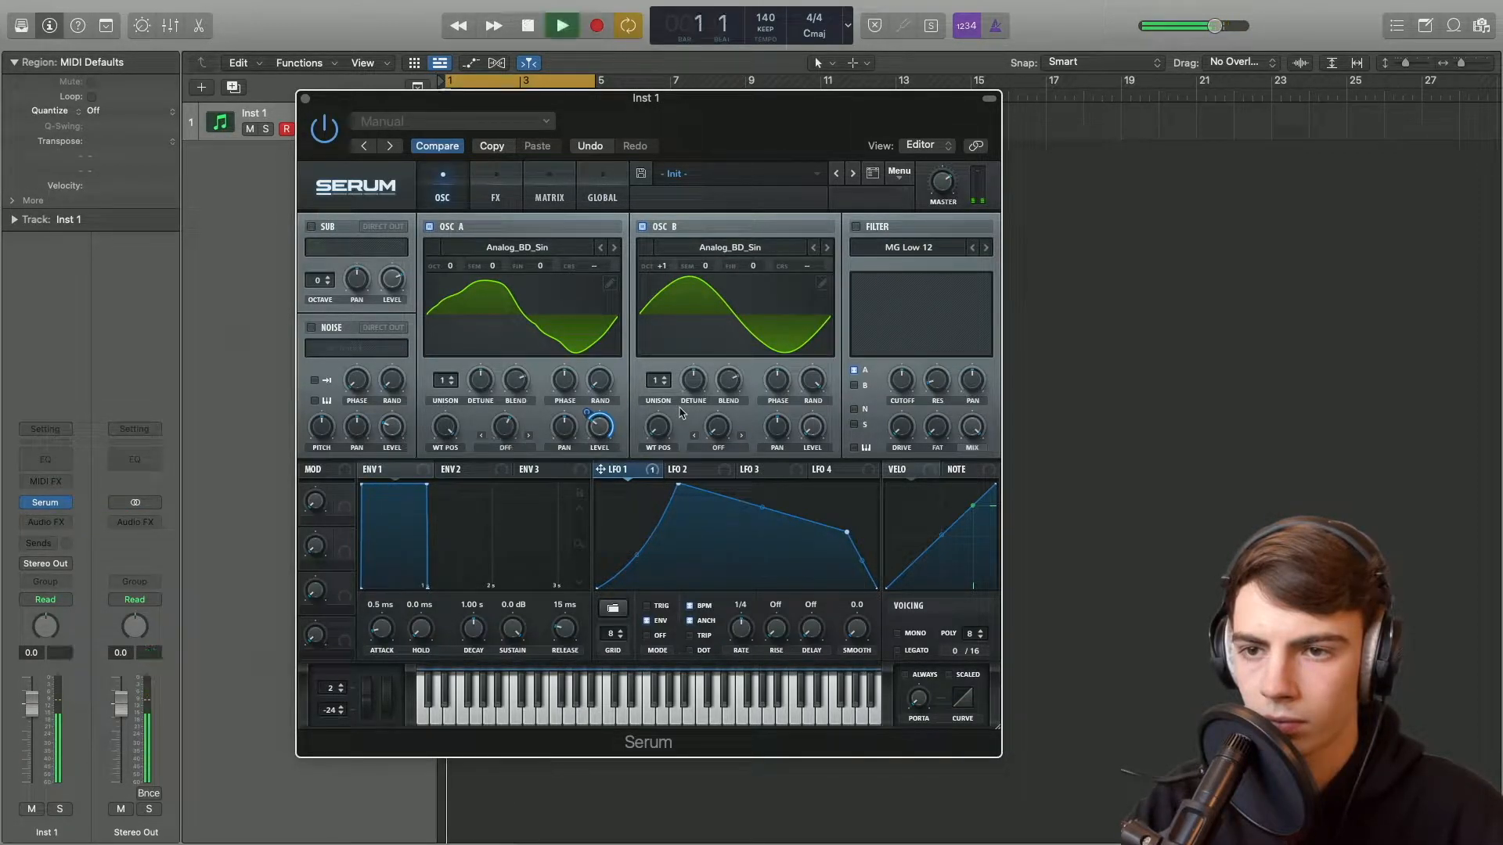
key("space")
left_click(502, 438, "shift")
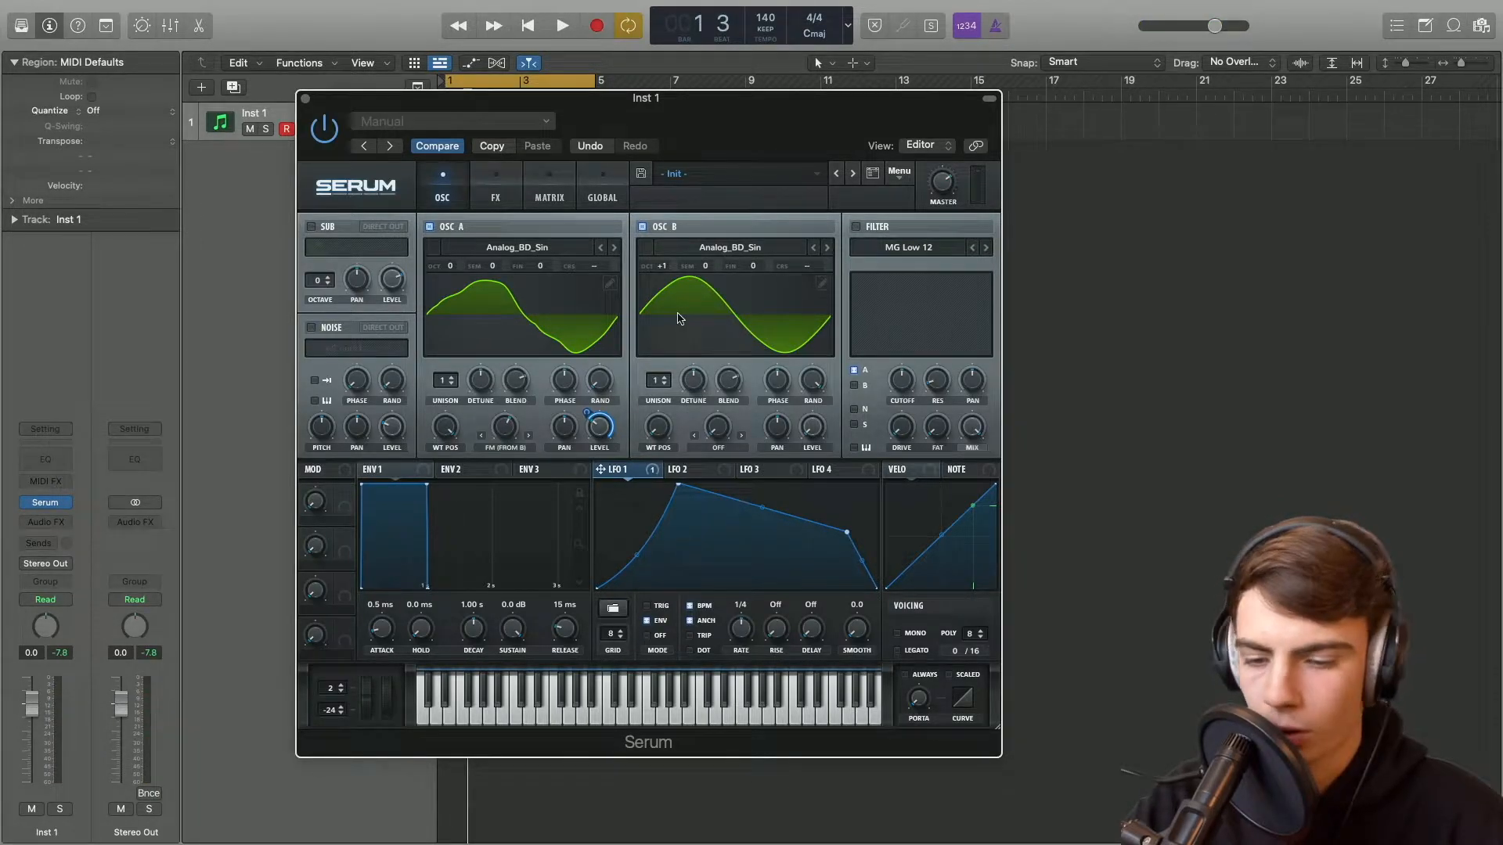
Step: Set oscillator B's warp mode to Bend + and raise its warp amount
left_click(726, 450)
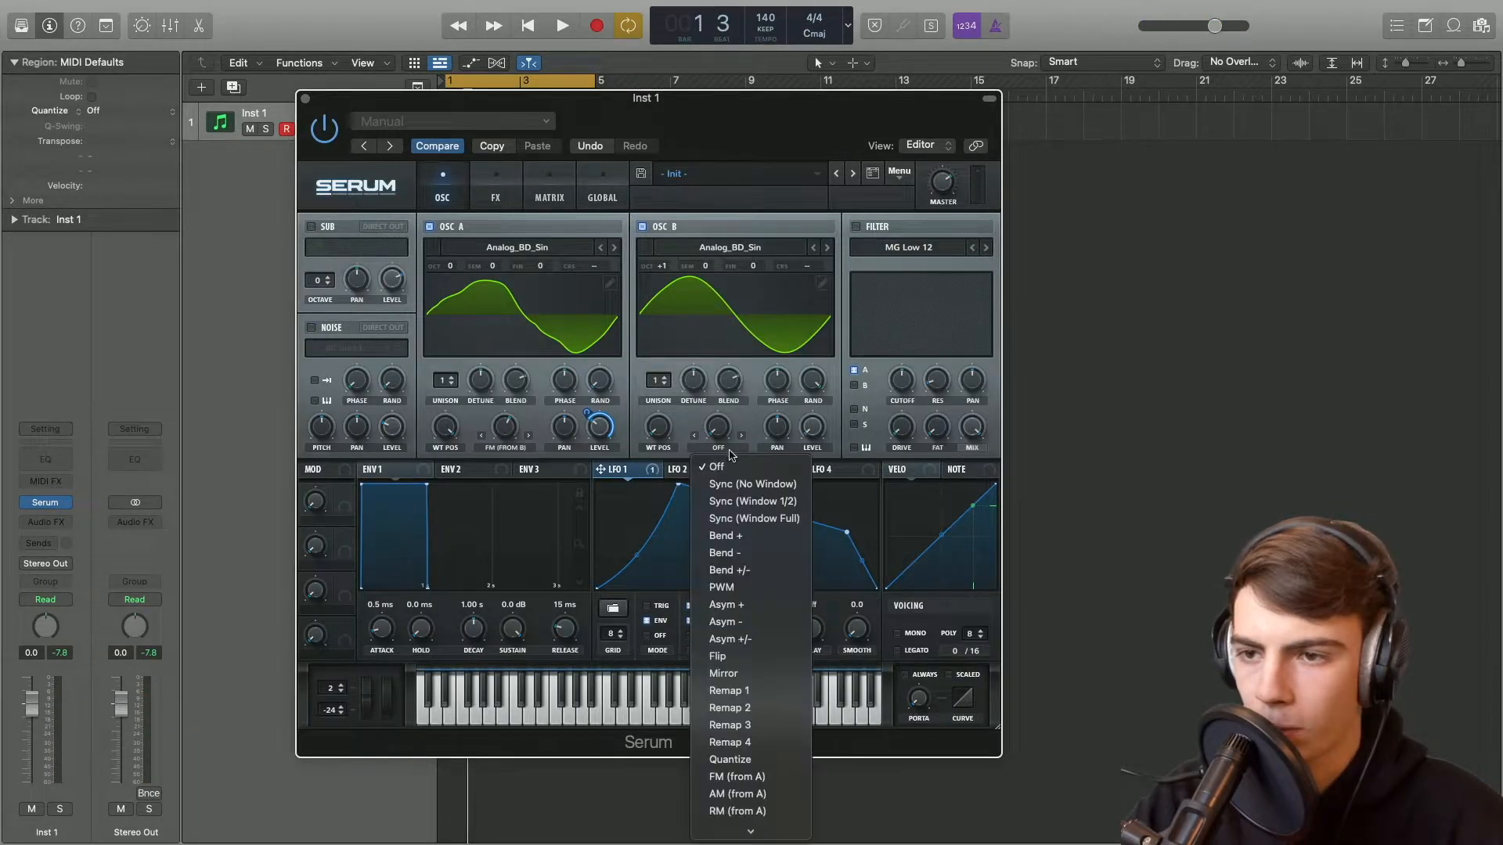
left_click(736, 540)
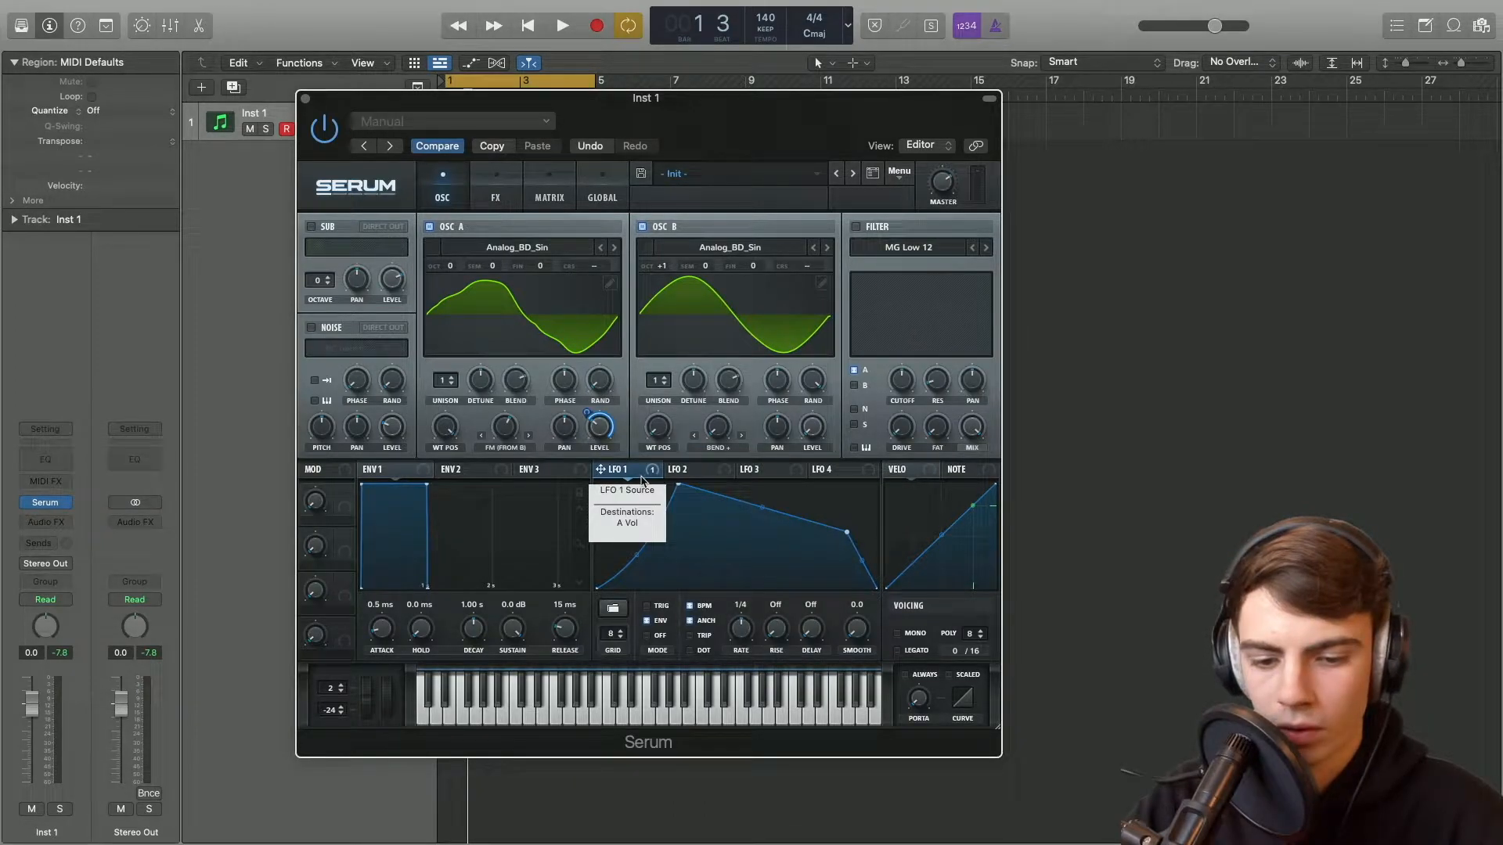
left_click_drag(707, 435, 712, 378)
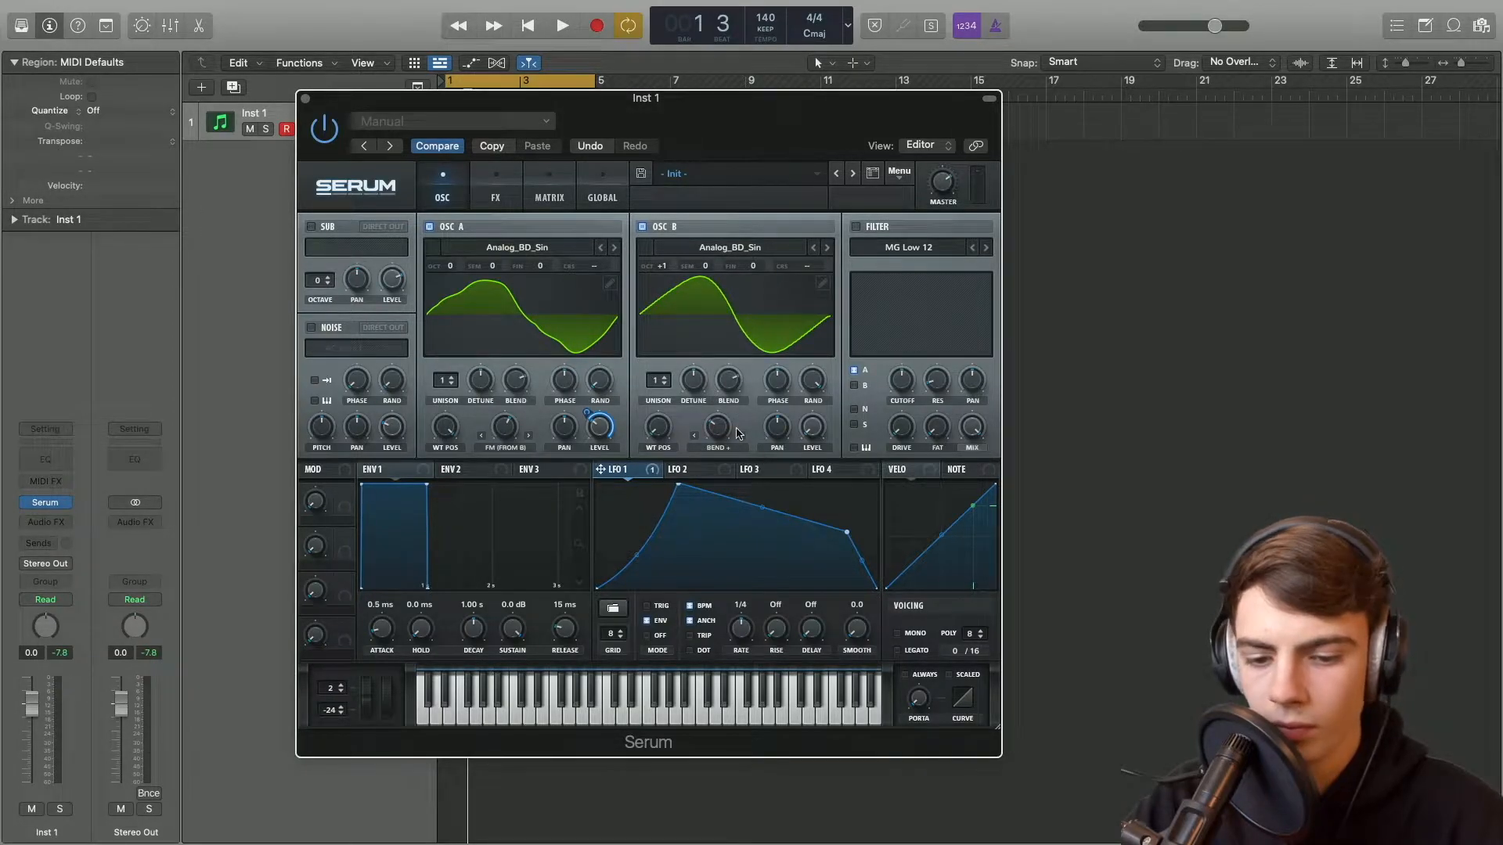
Step: Assign LFO 1 to oscillator B's warp with a modulation amount of about 42 and play the loop
left_click_drag(618, 470, 708, 419)
mouse_move(718, 426)
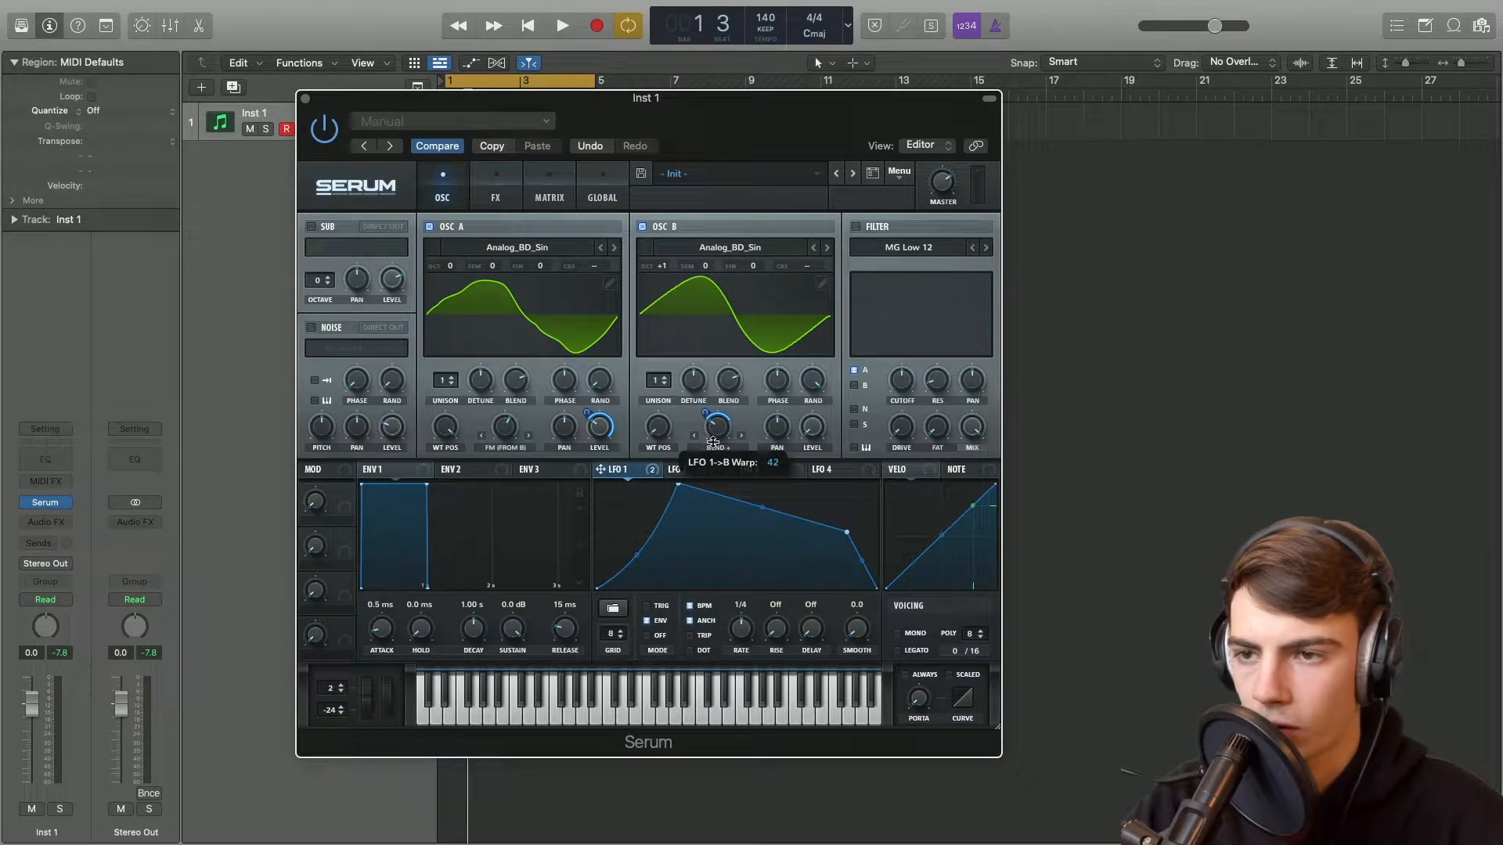
key("space")
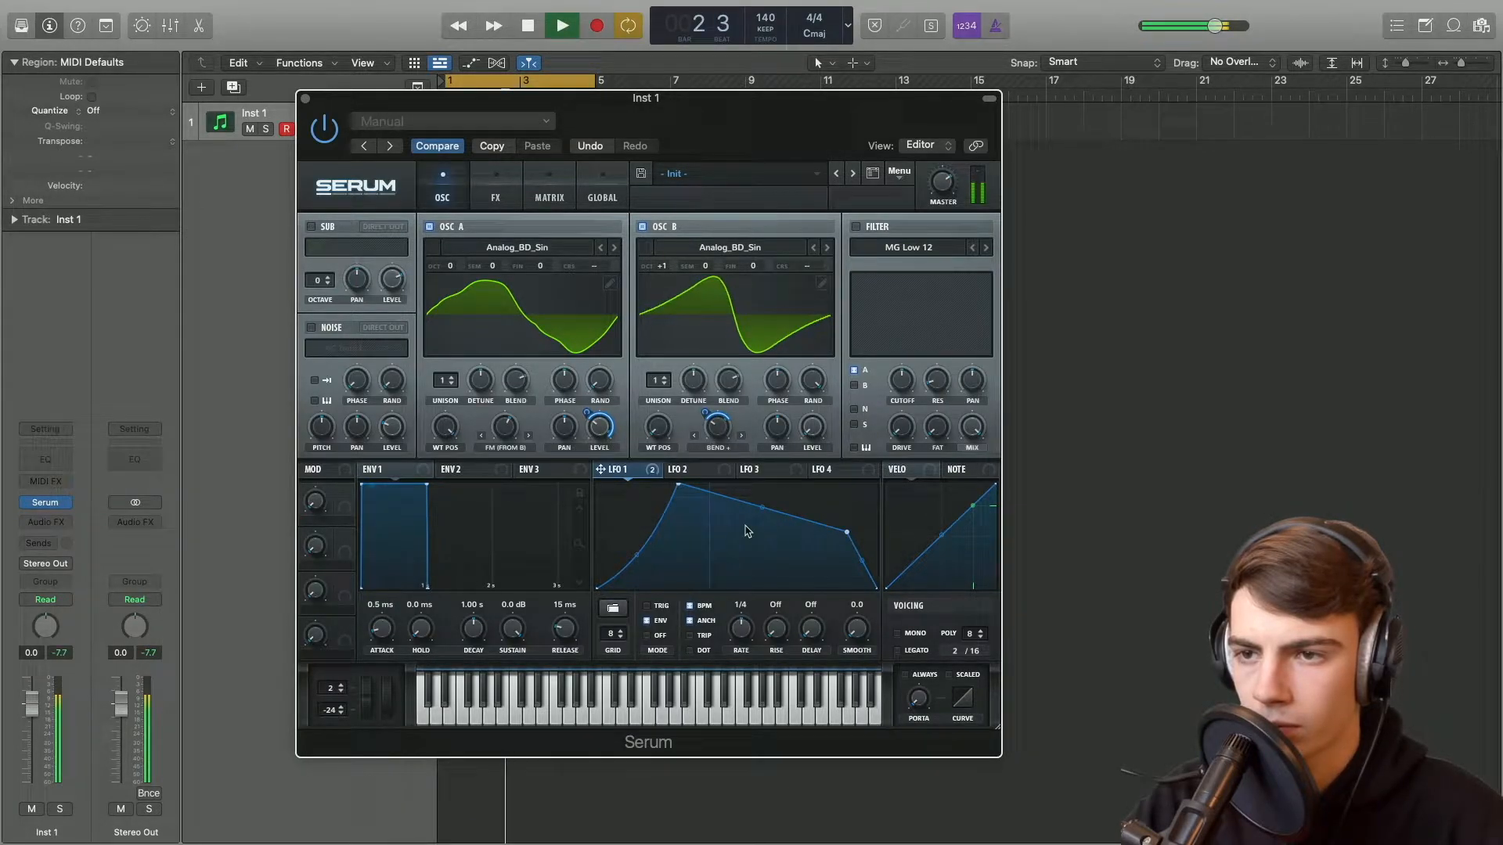
key("space")
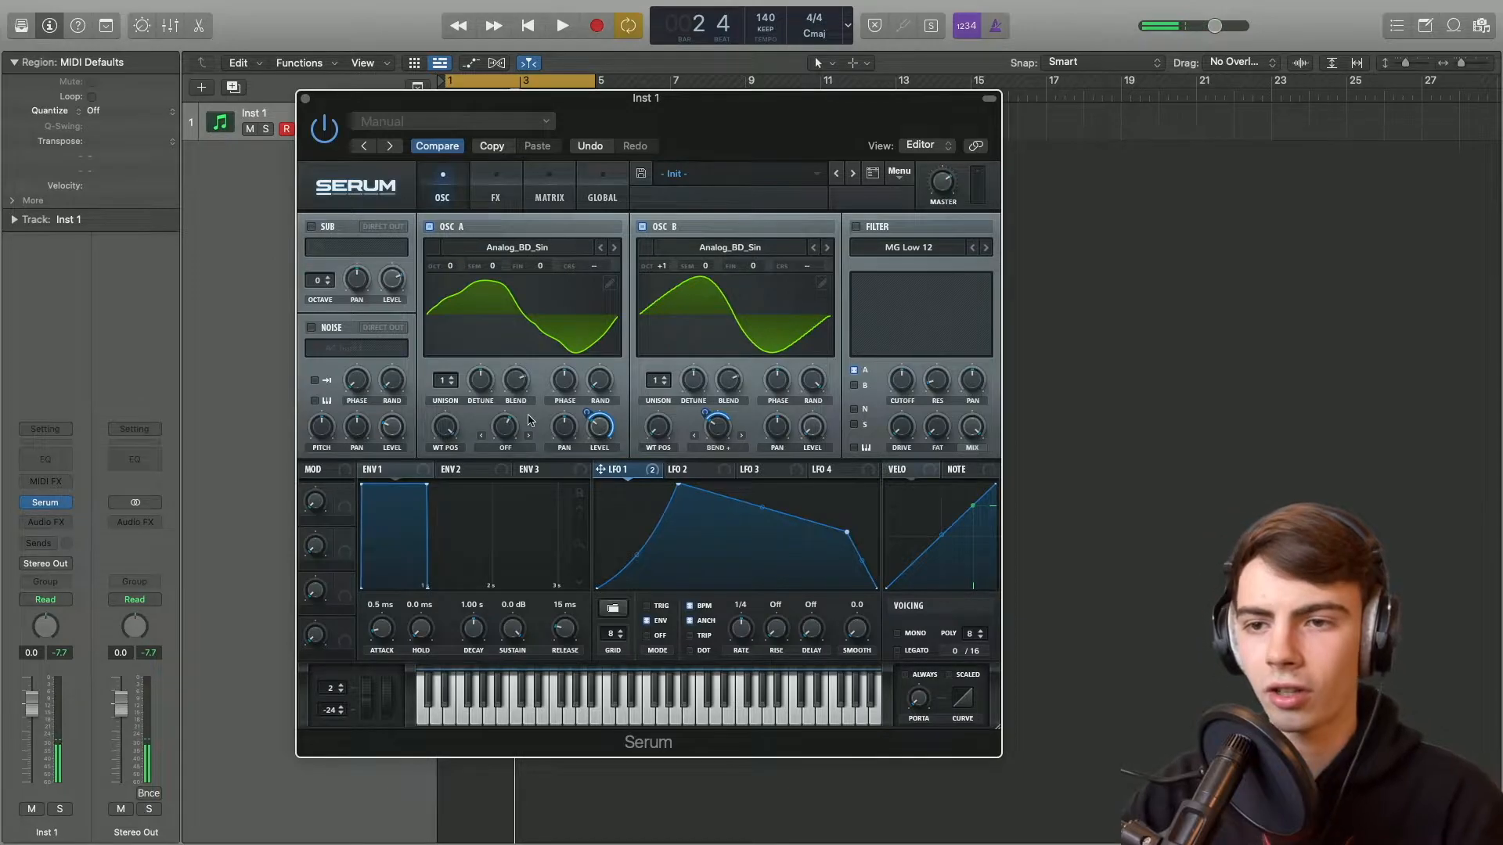
Step: Set oscillator A's warp mode back to FM (from B) and turn down oscillator B's random phase
left_click(524, 439)
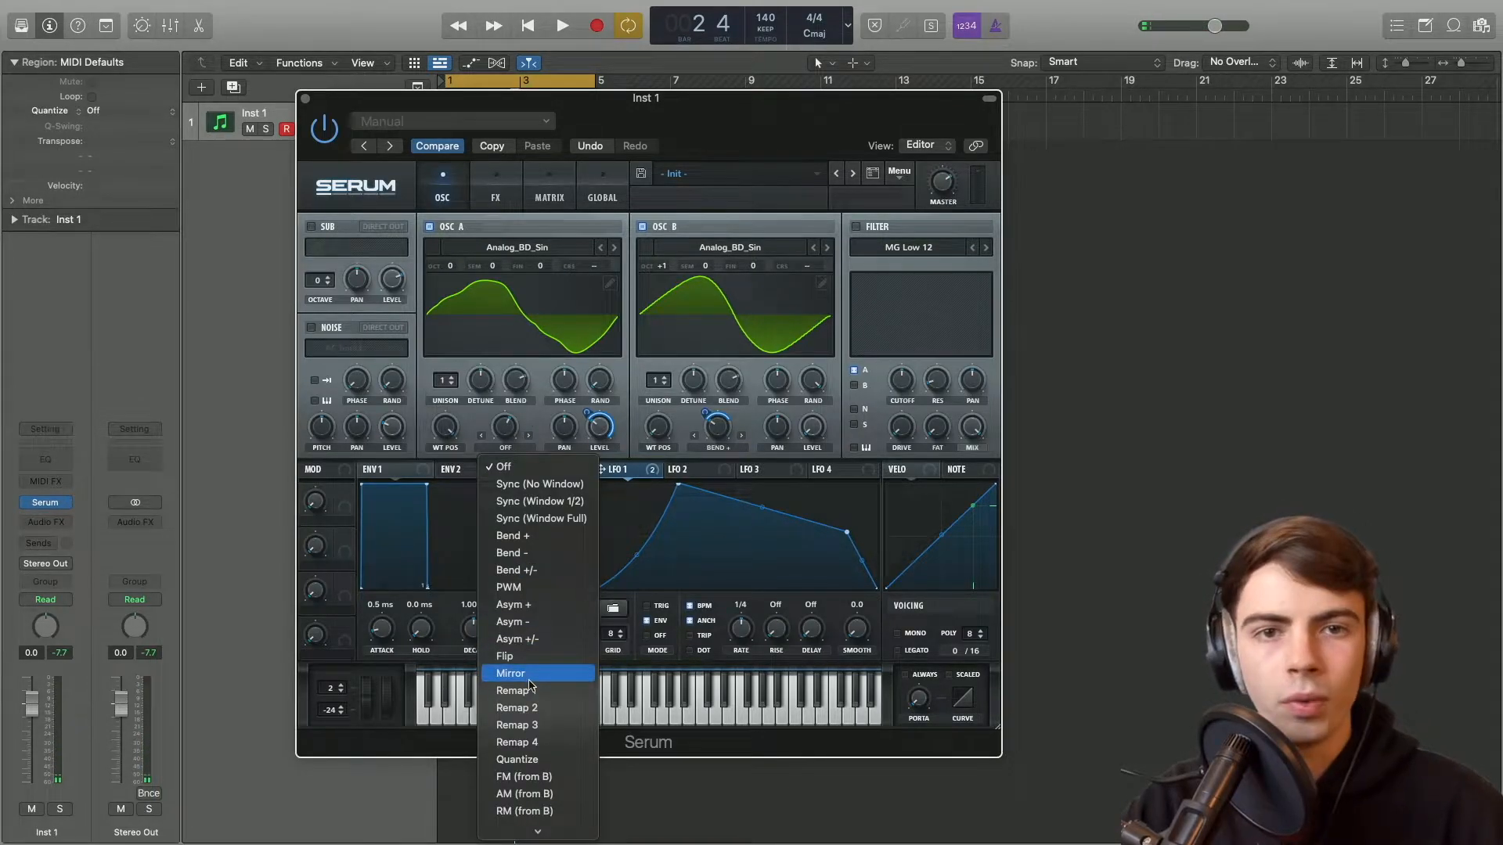
left_click(525, 777)
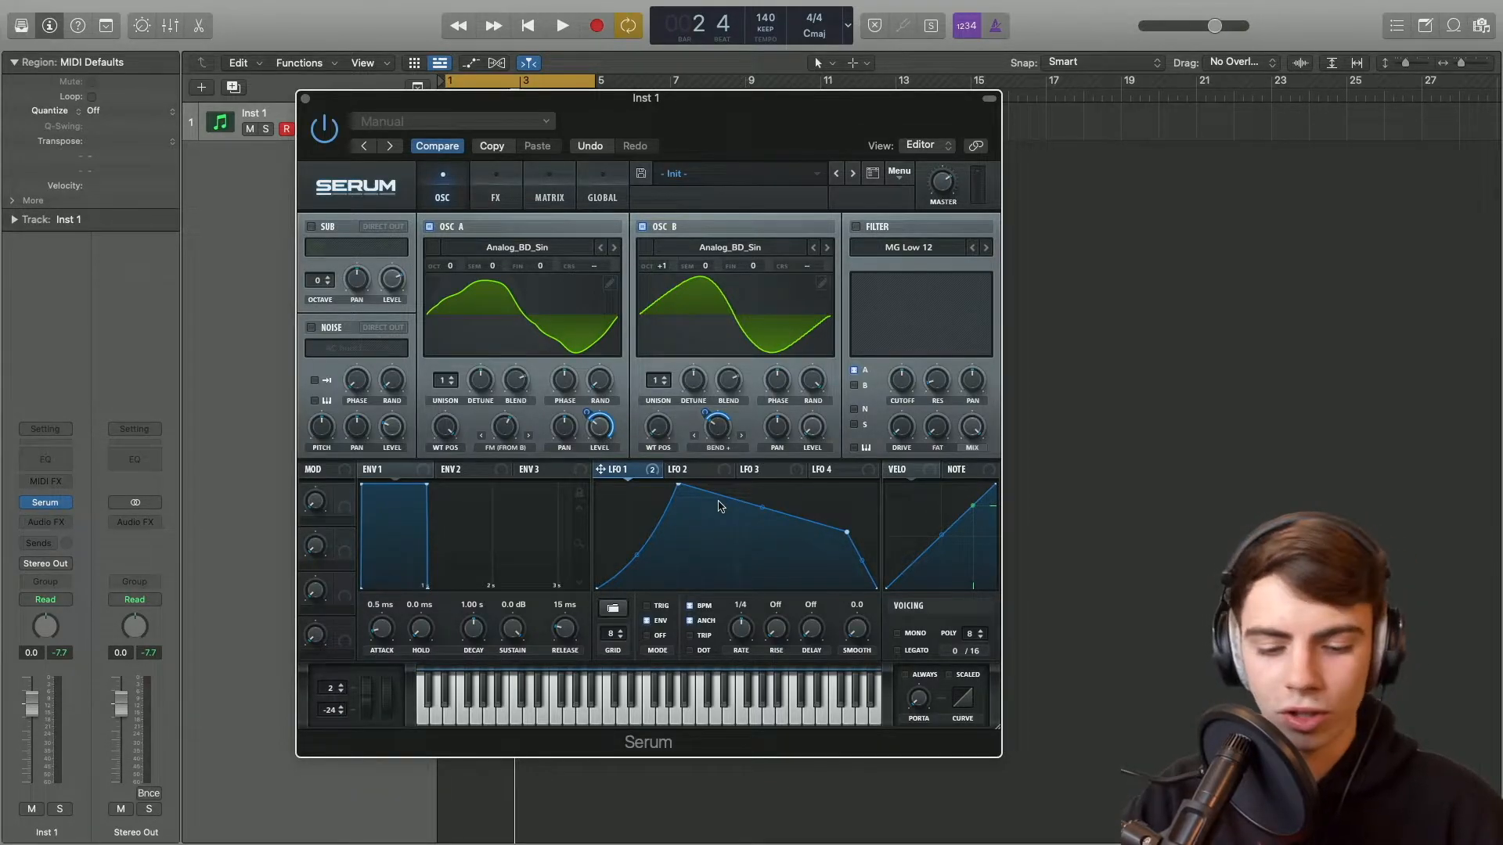
left_click_drag(812, 384, 786, 600)
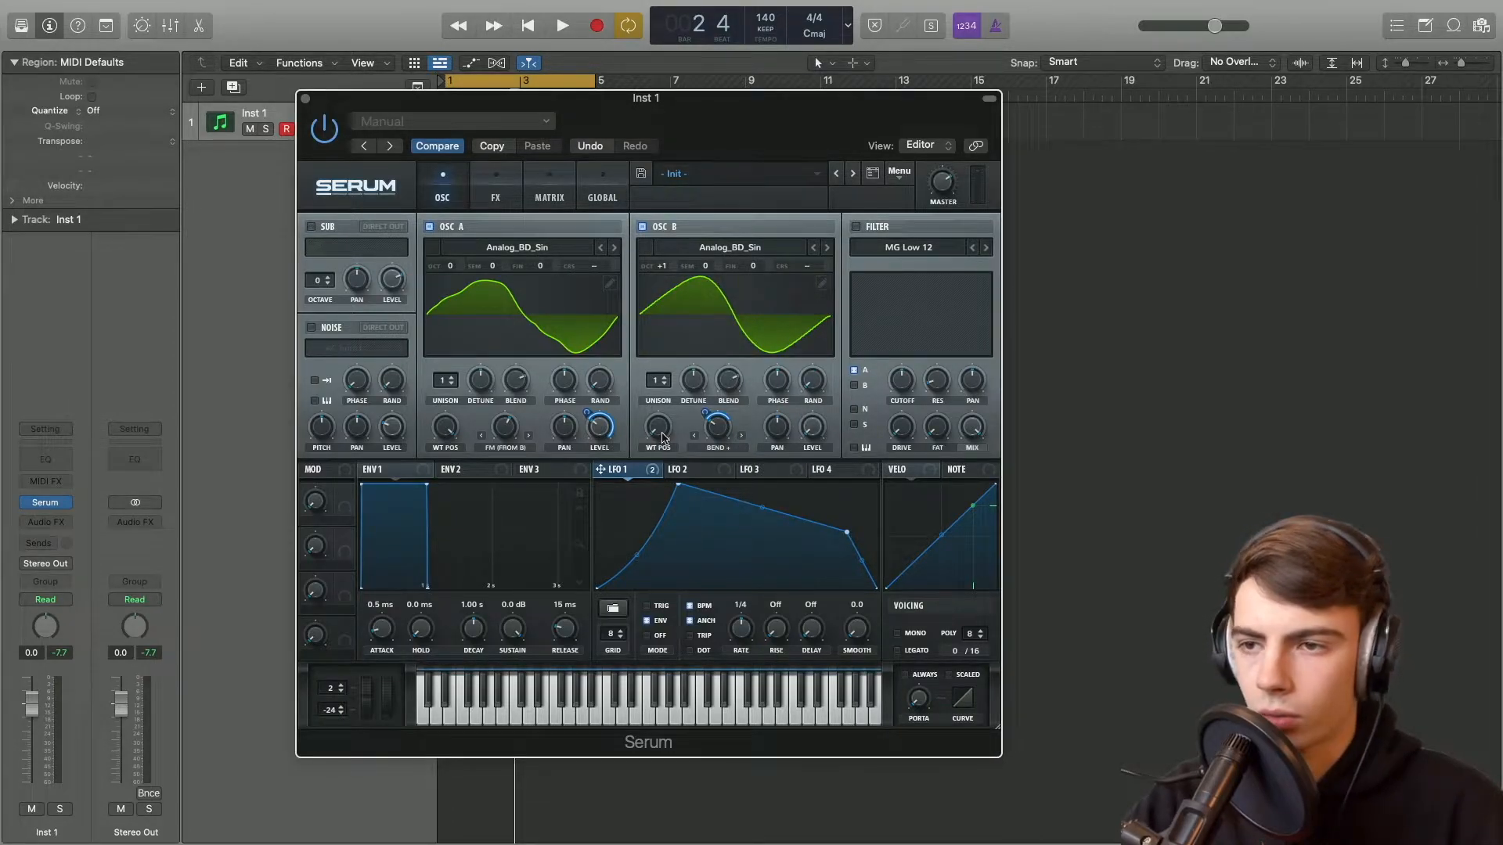
Step: Raise oscillator B's Bend + warp amount, audition the loop, and set oscillator A's warp mode back to FM (from B)
left_click_drag(662, 439, 681, 242)
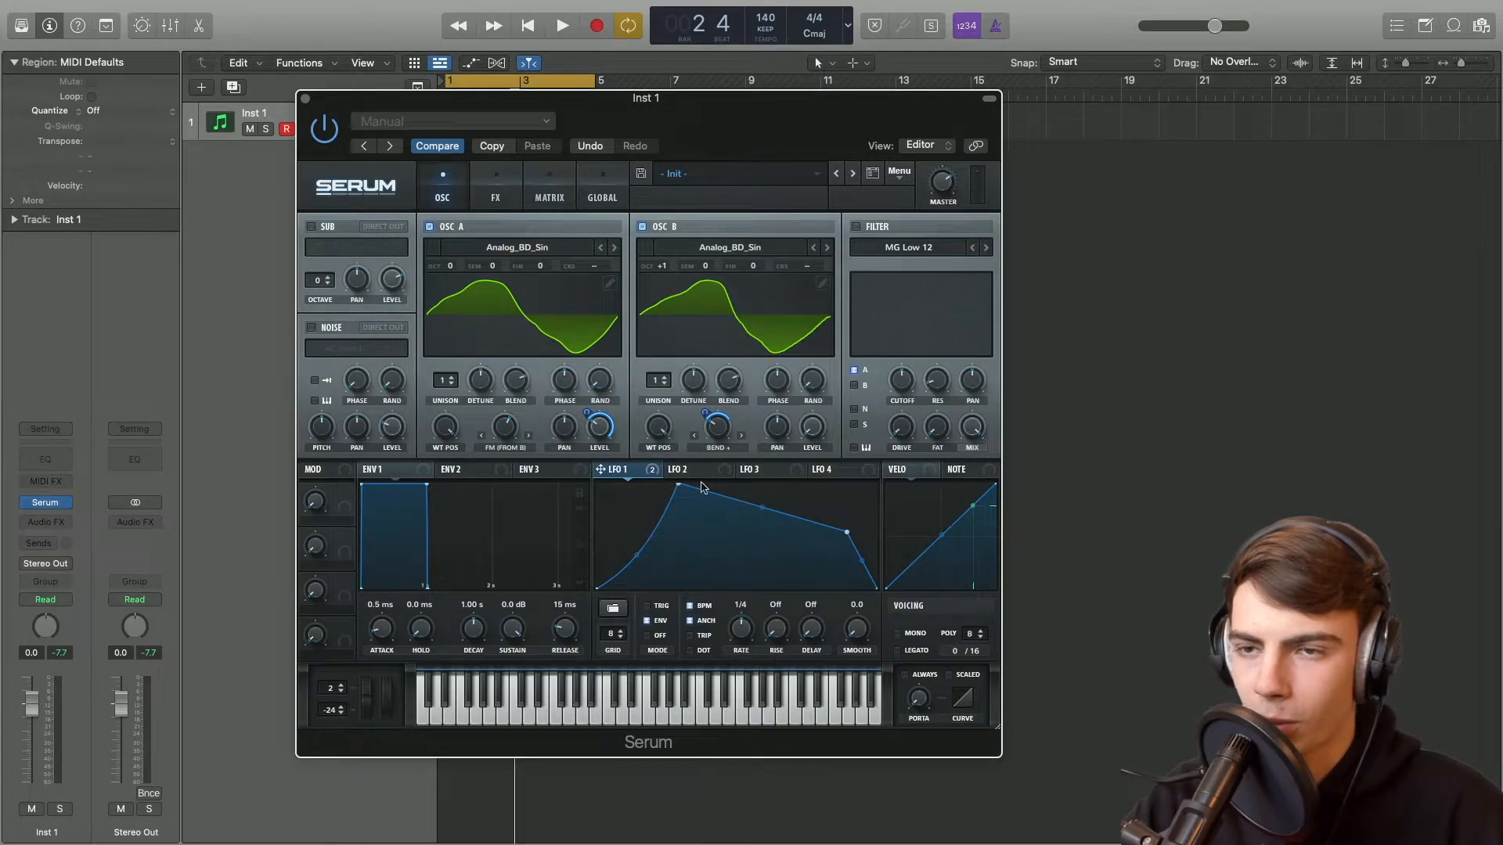
key("space")
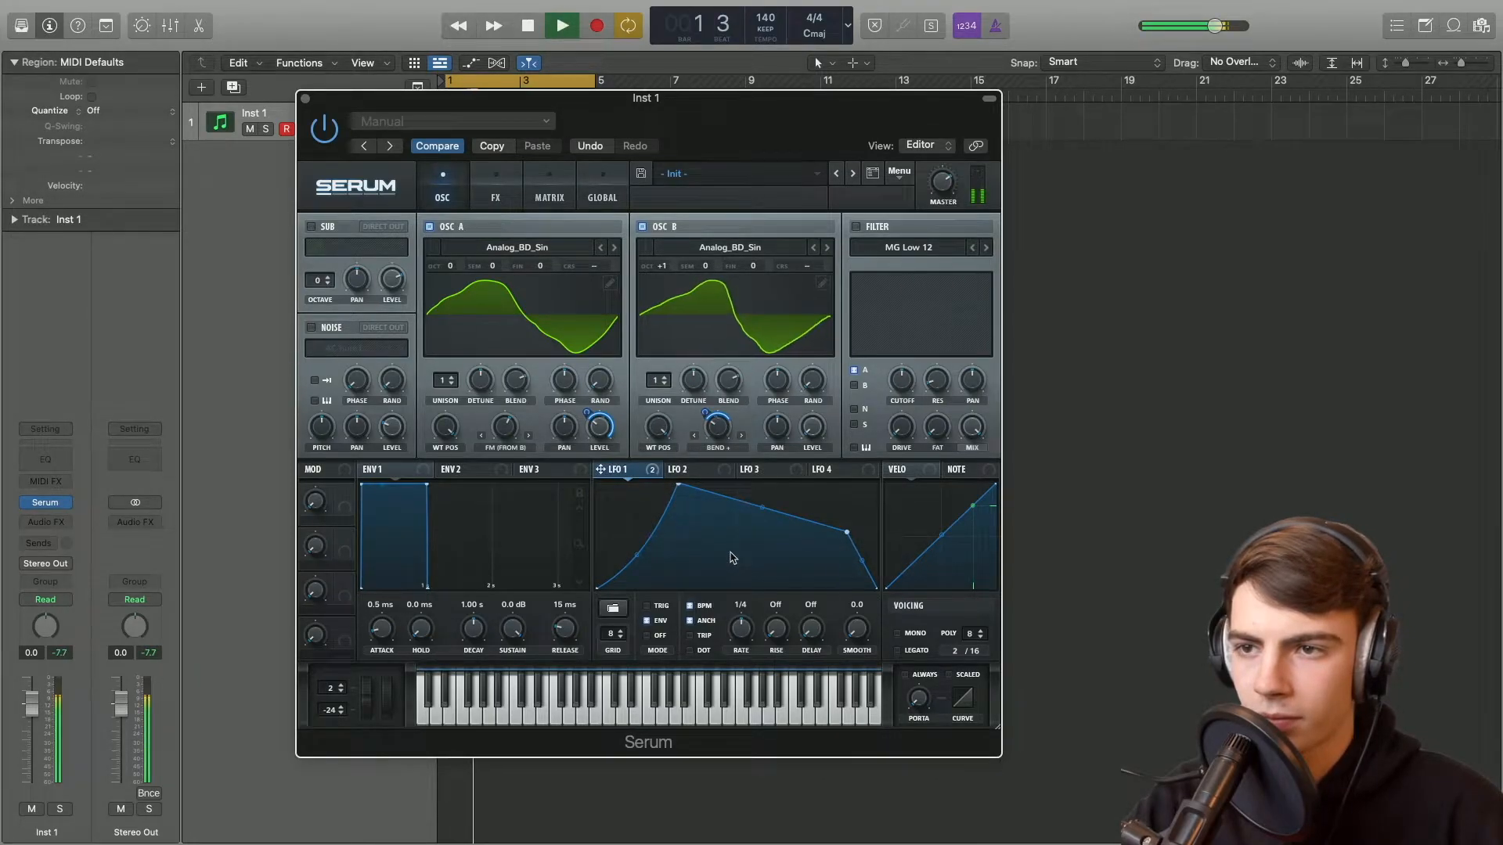
key("space")
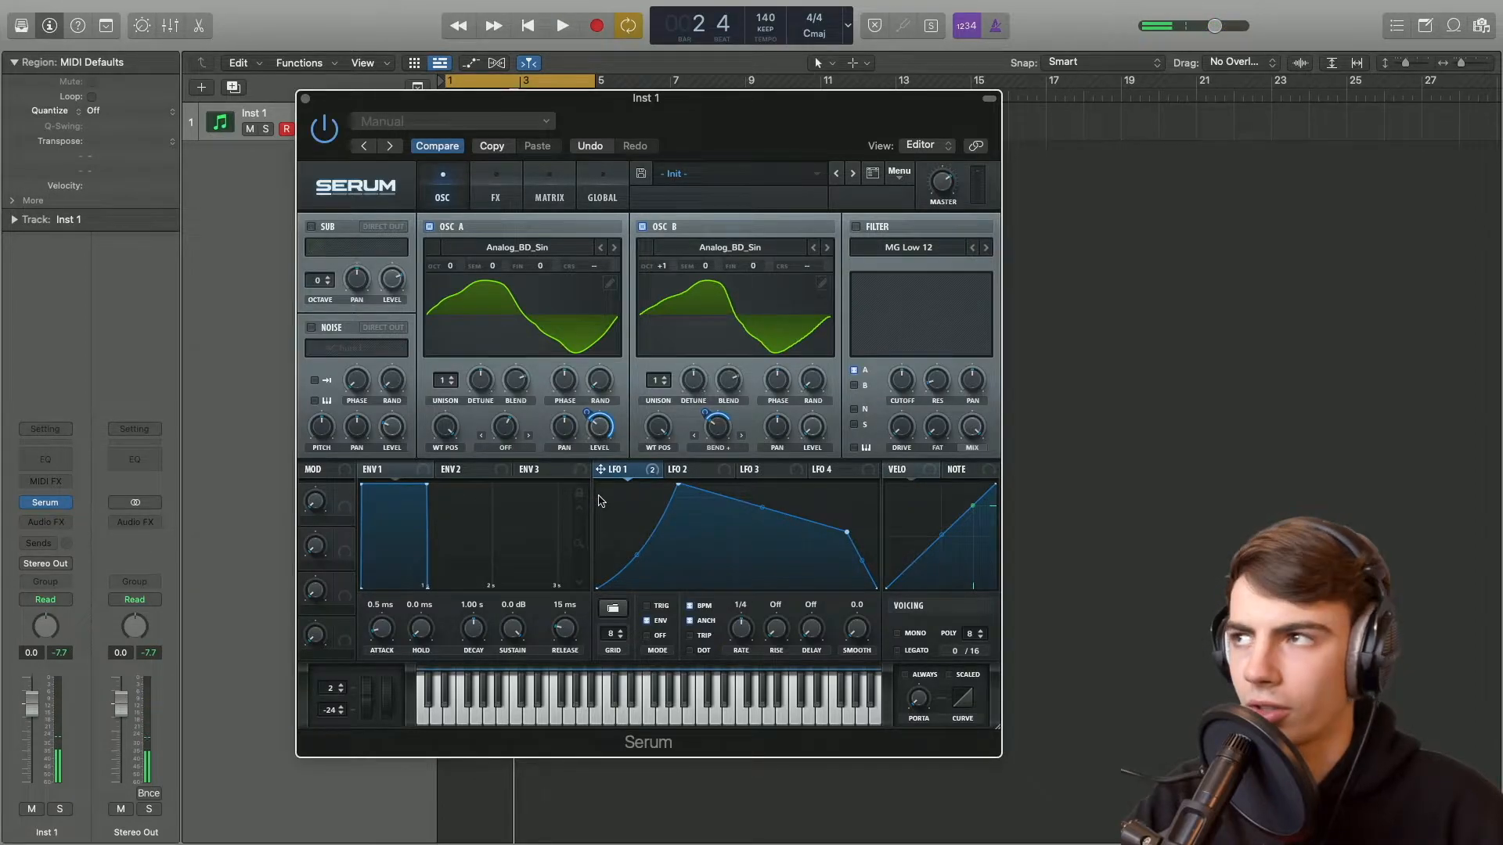
left_click(505, 448)
left_click(521, 783)
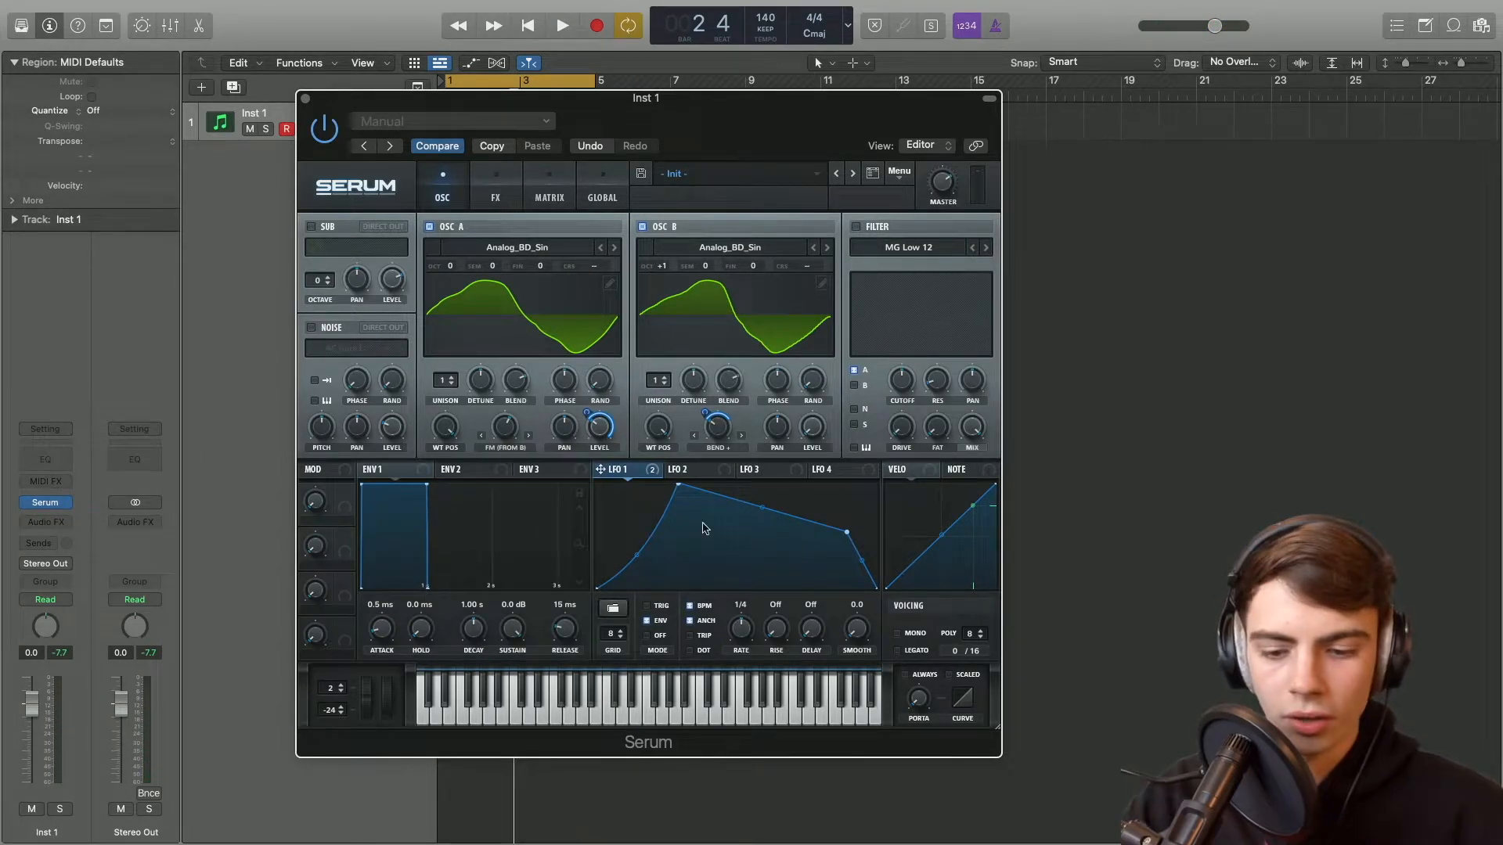
Step: Enable the filter, choose the BN 12 multi filter type, and turn down its cutoff
left_click(856, 226)
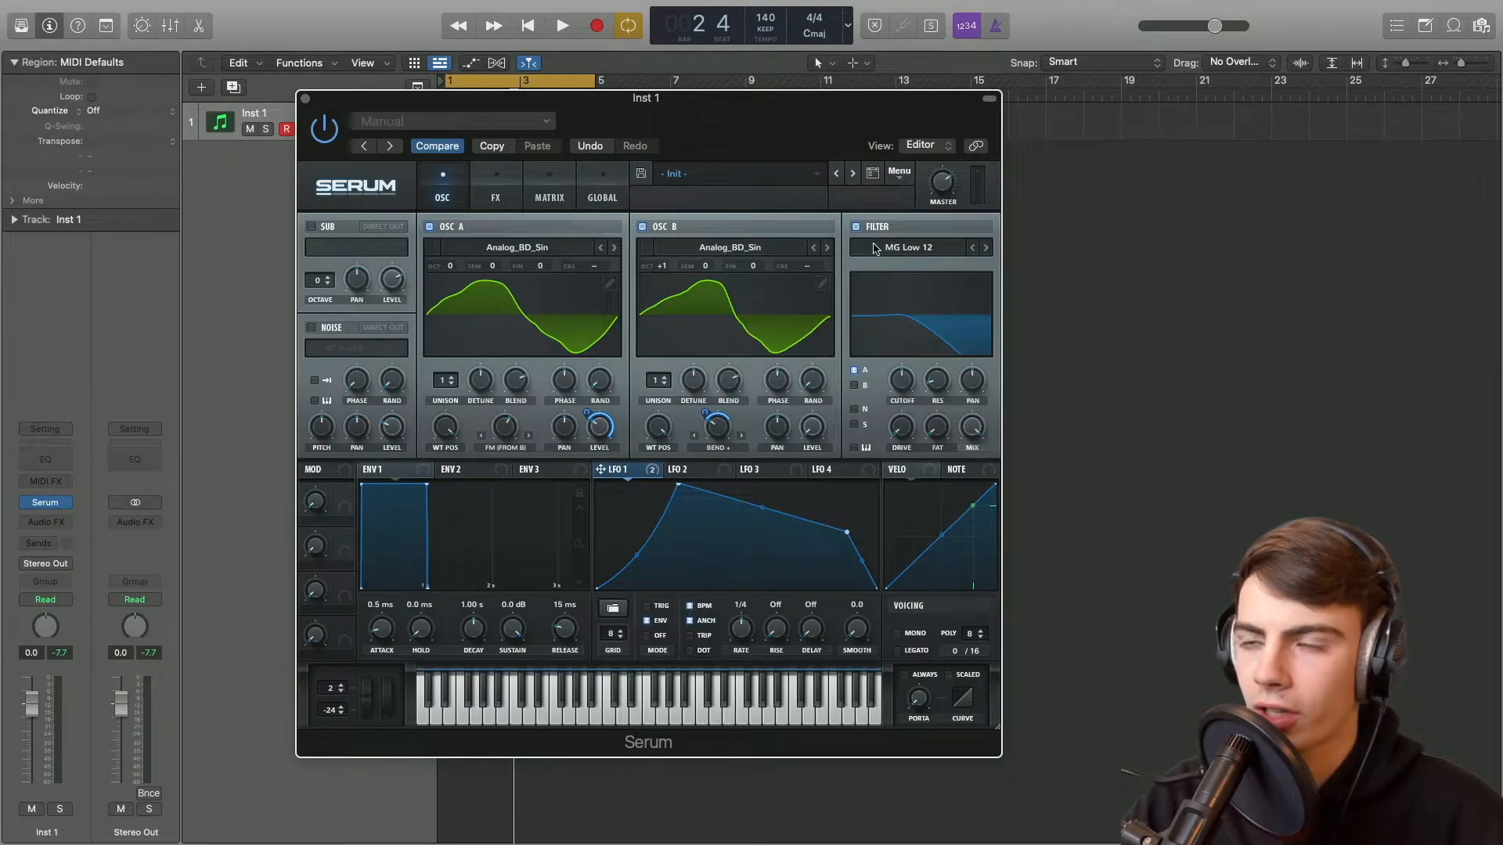
left_click(876, 247)
mouse_move(879, 296)
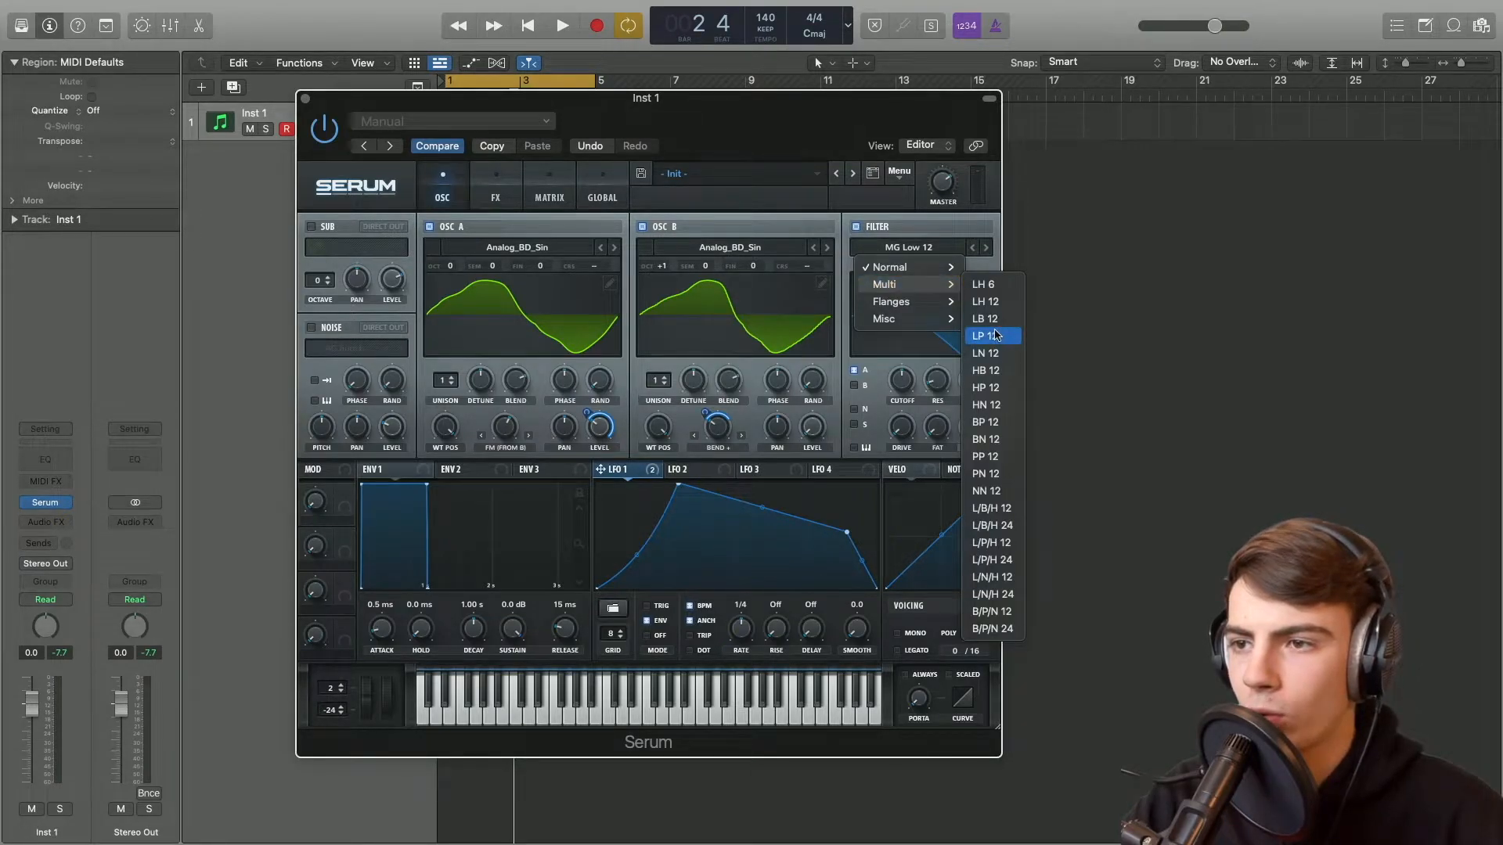
left_click(993, 440)
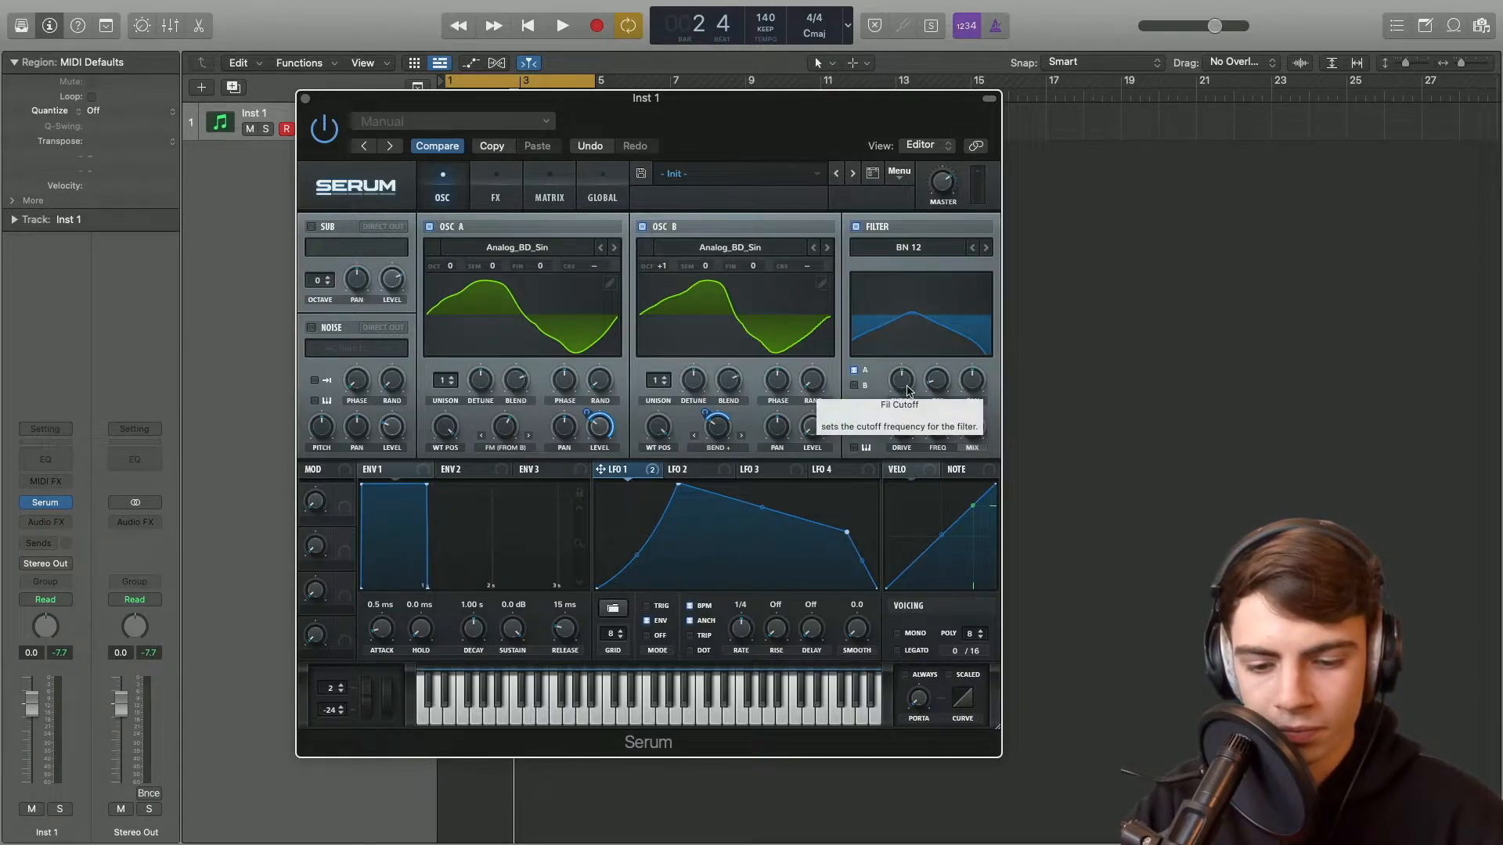
left_click_drag(909, 391, 911, 468)
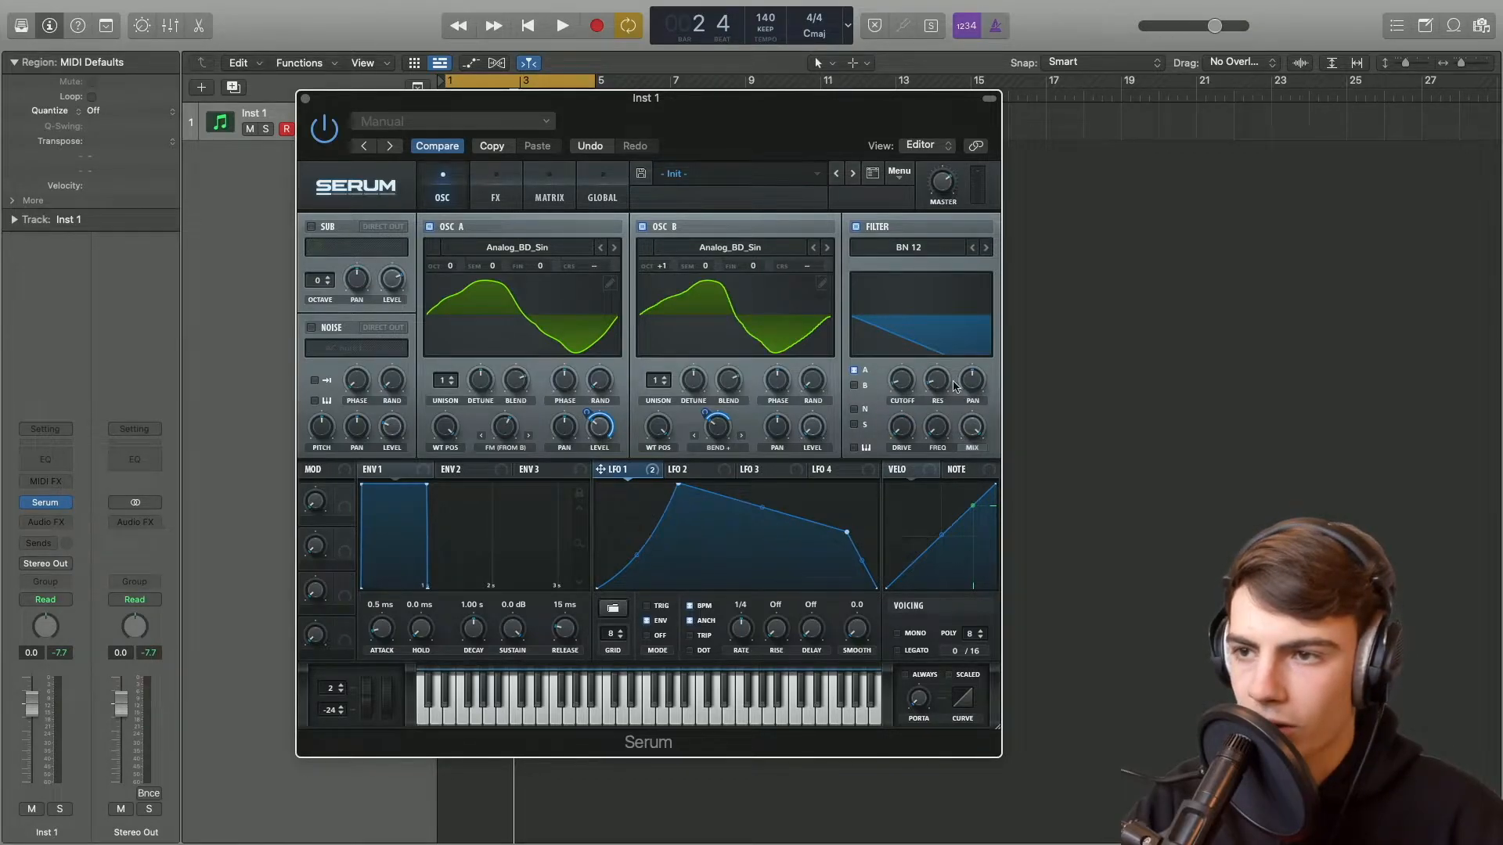
Step: Assign LFO 1 to the filter's cutoff and resonance
mouse_move(947, 384)
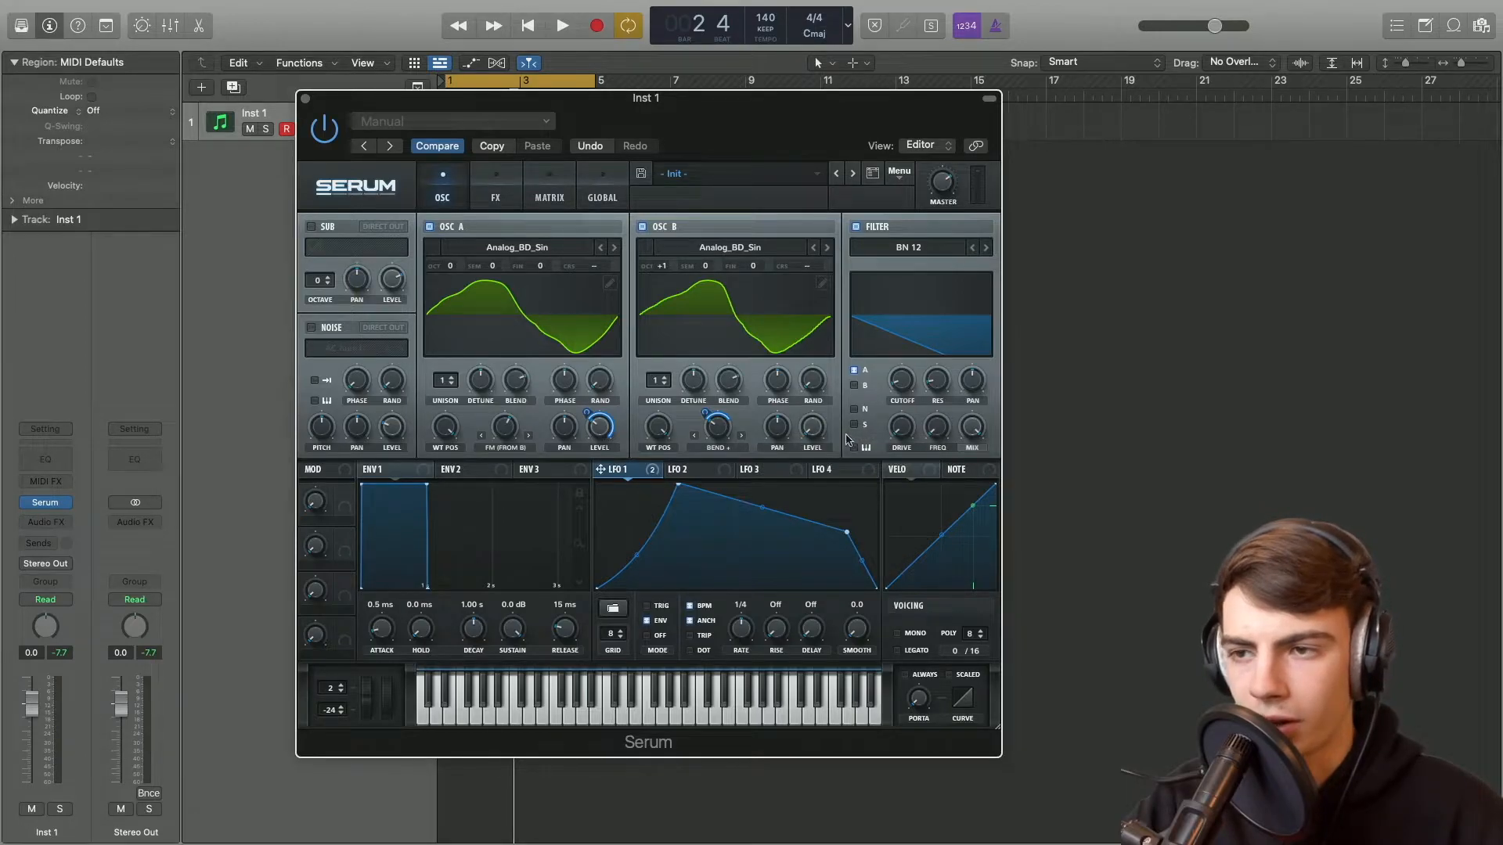
mouse_move(645, 467)
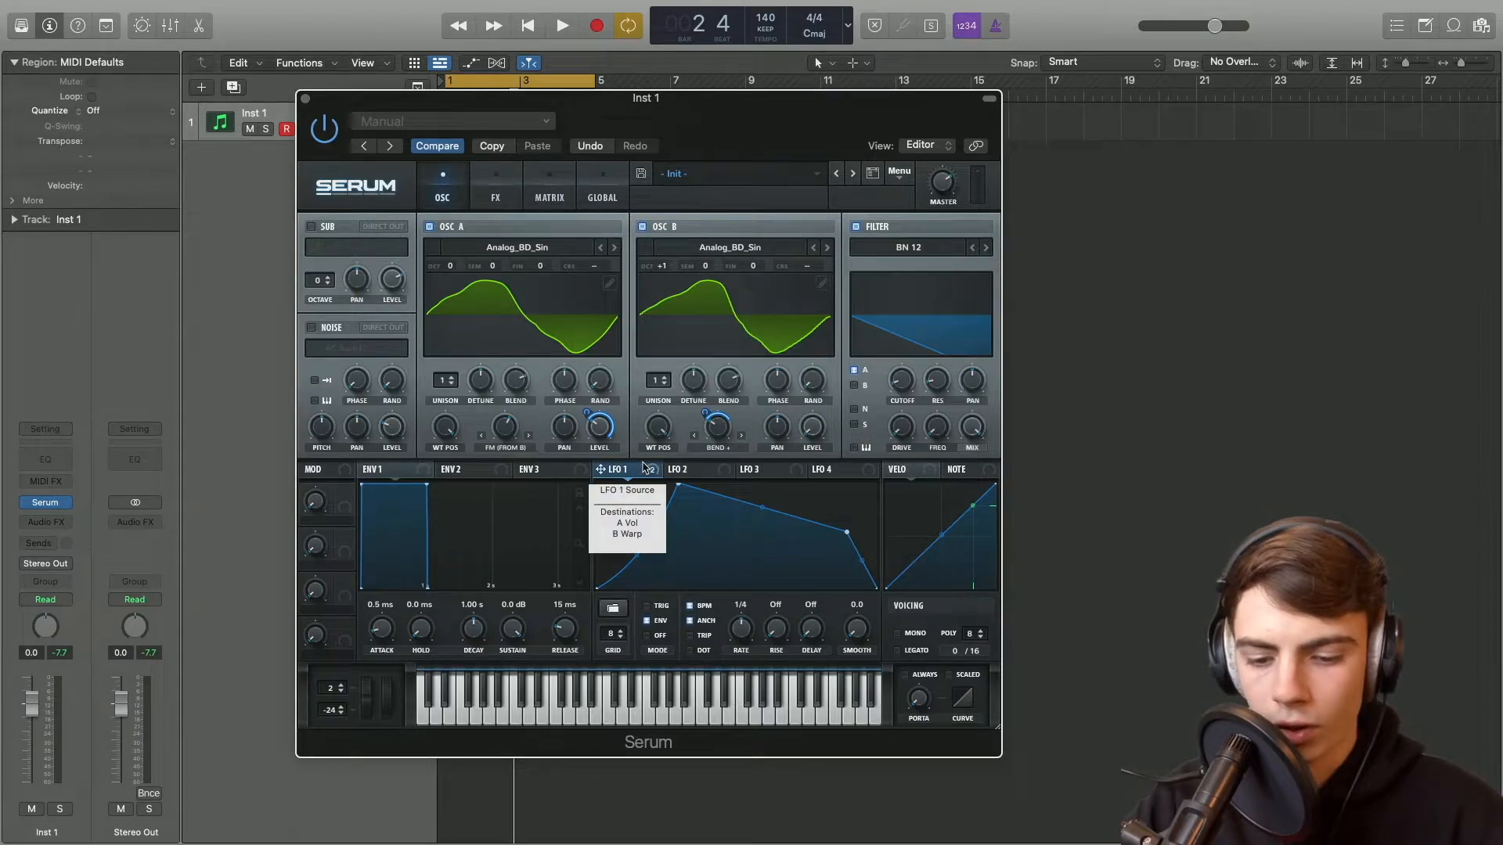
left_click_drag(600, 469, 897, 397)
left_click_drag(614, 478, 938, 423)
Step: Play the loop to hear the filter modulation and set oscillator A's warp mode back to FM (from B)
key("space")
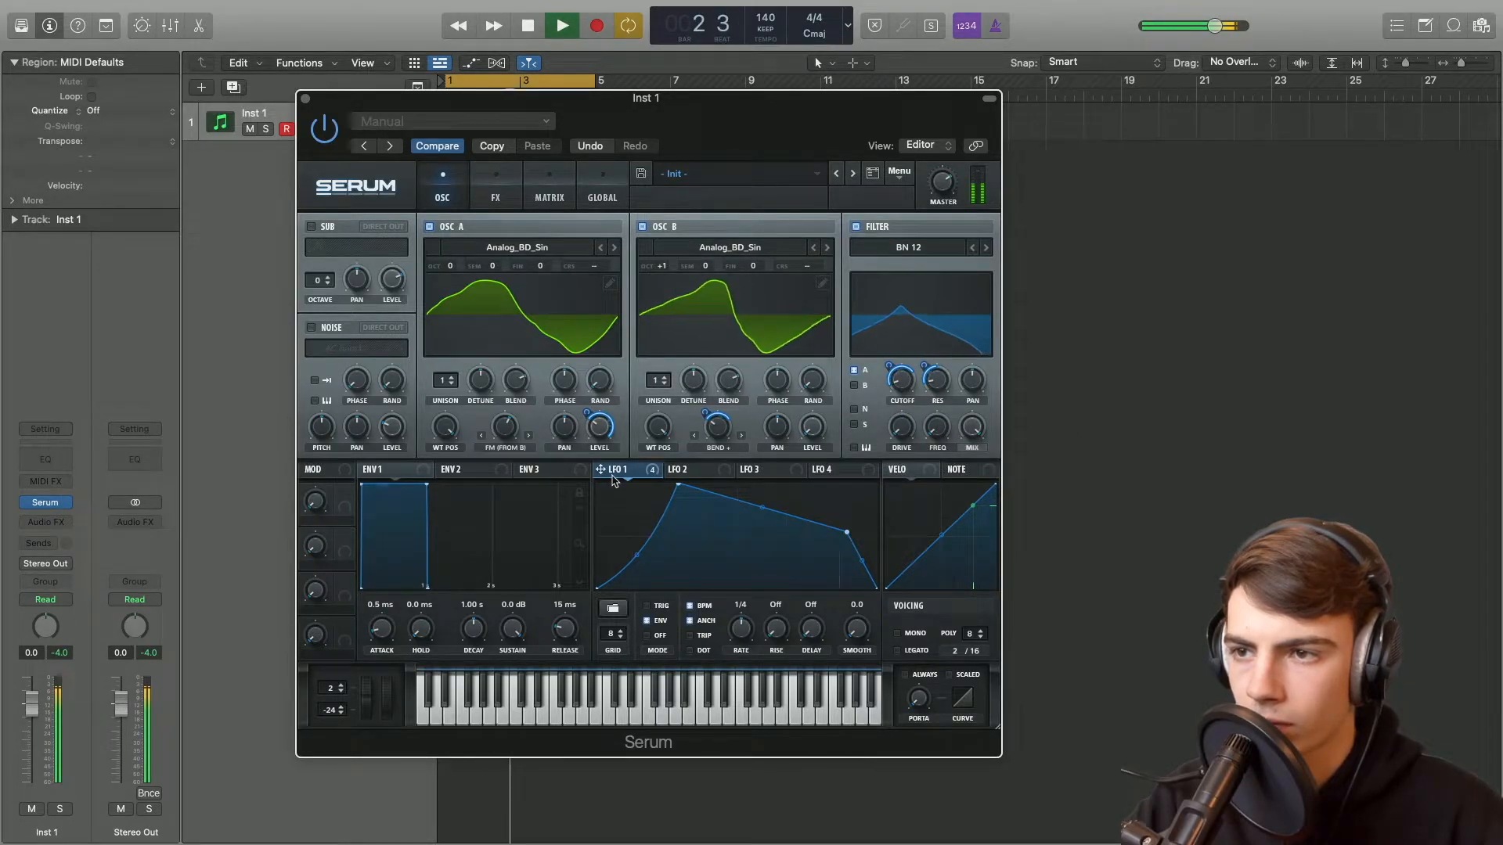
key("space")
mouse_move(613, 481)
key("space")
key("space")
left_click(517, 448)
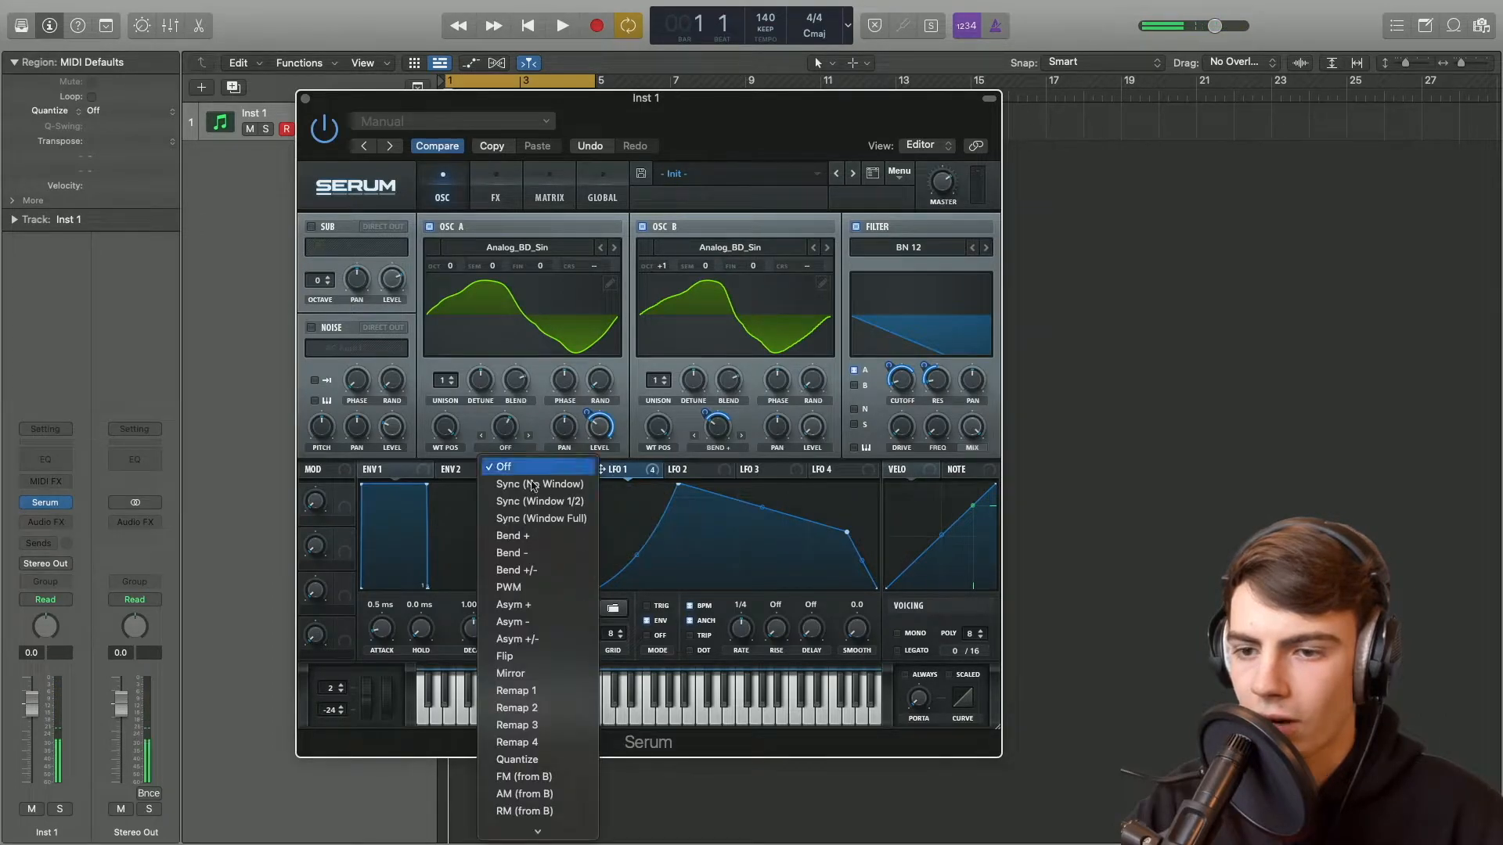
left_click(523, 776)
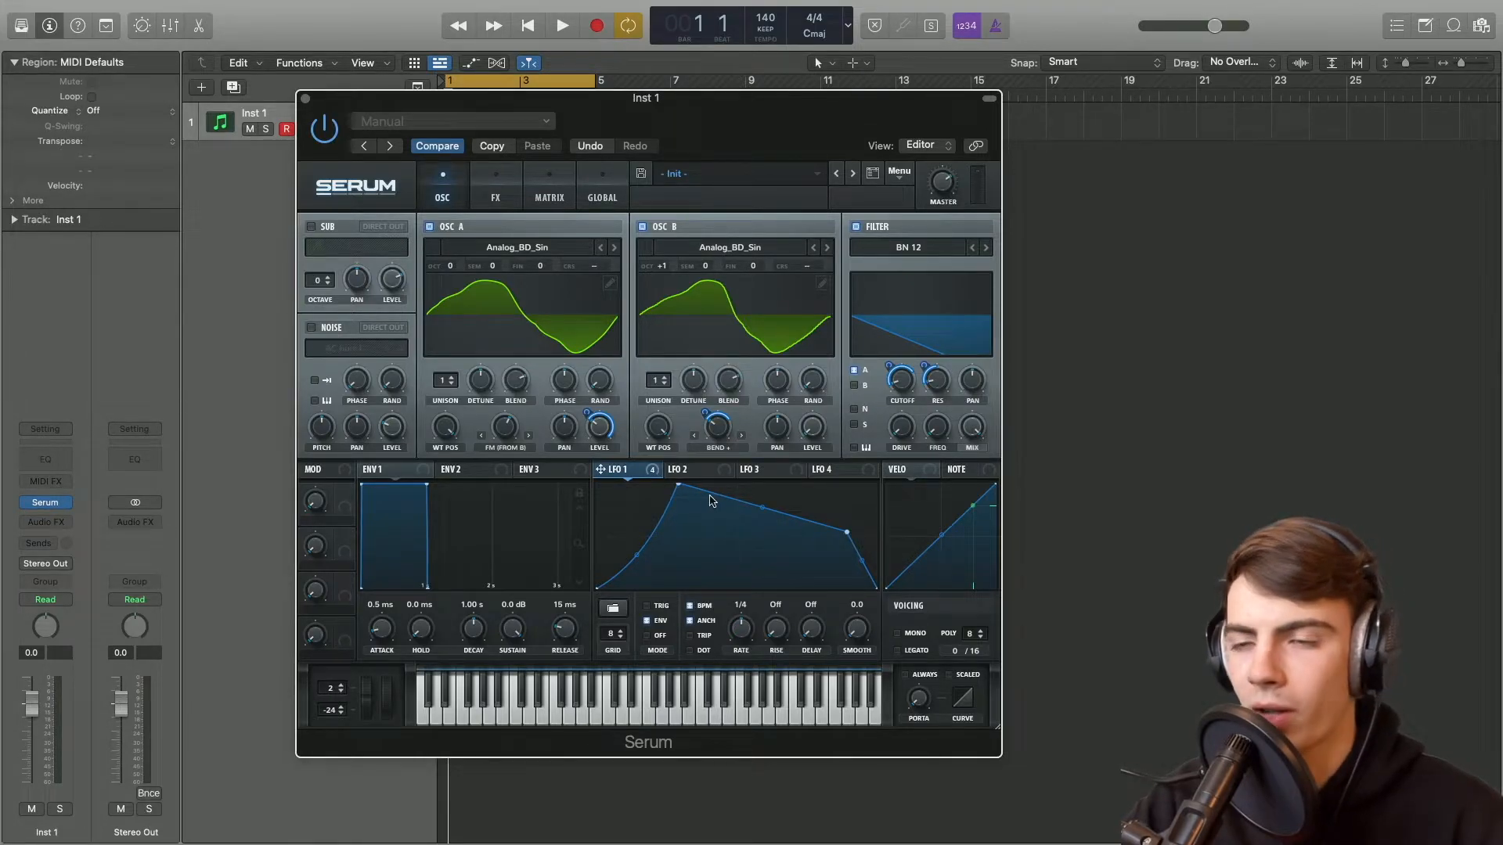
Step: Enable the sub oscillator and assign LFO 1 to its level
left_click(324, 230)
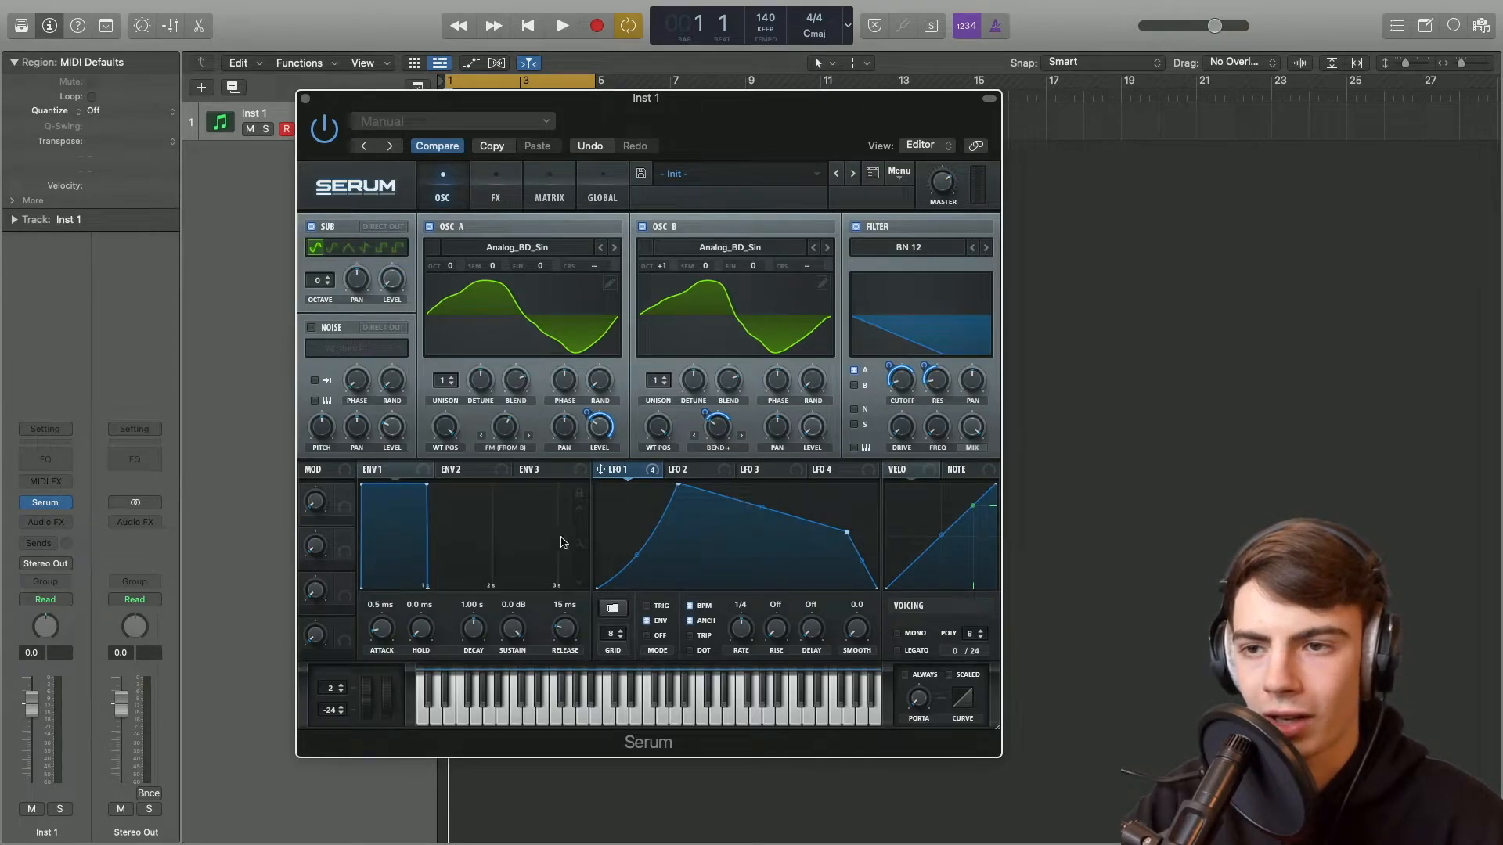
left_click_drag(634, 477, 389, 281)
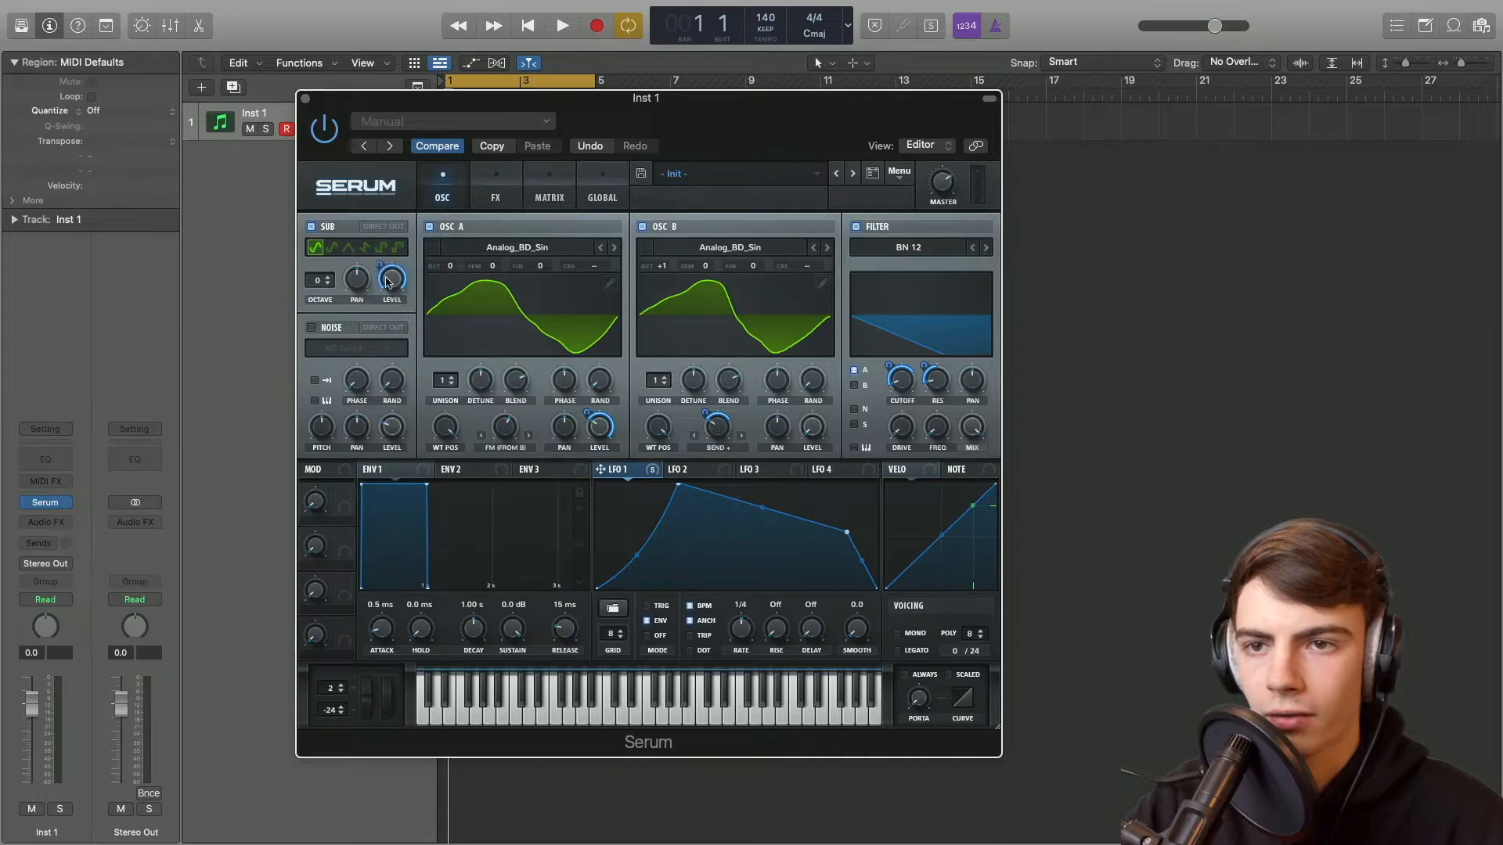
Step: Play the loop with the sub oscillator on and reset oscillator A's warp mode to FM (from B)
key("space")
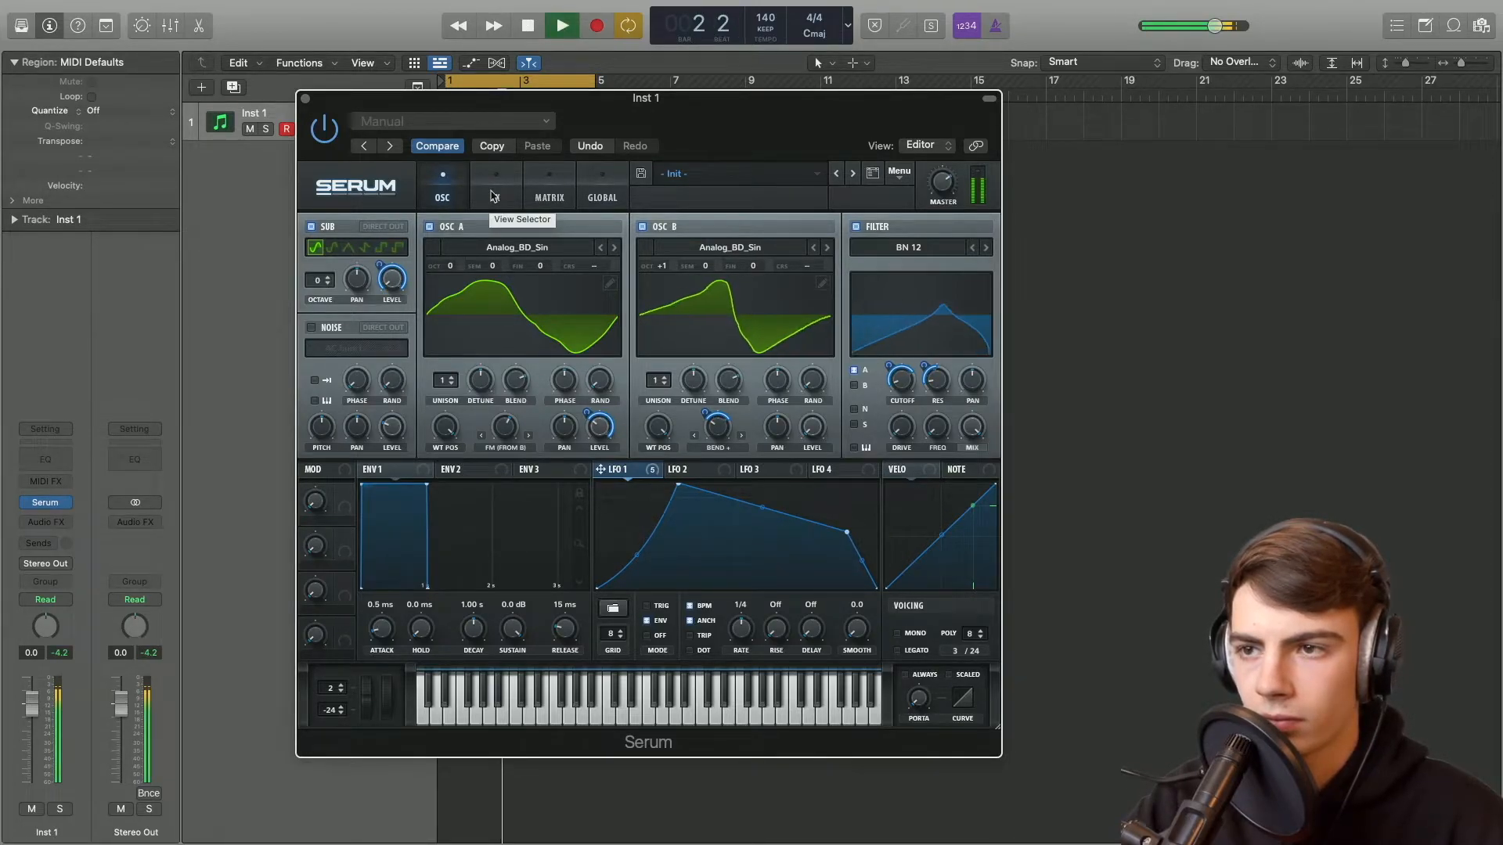
key("space")
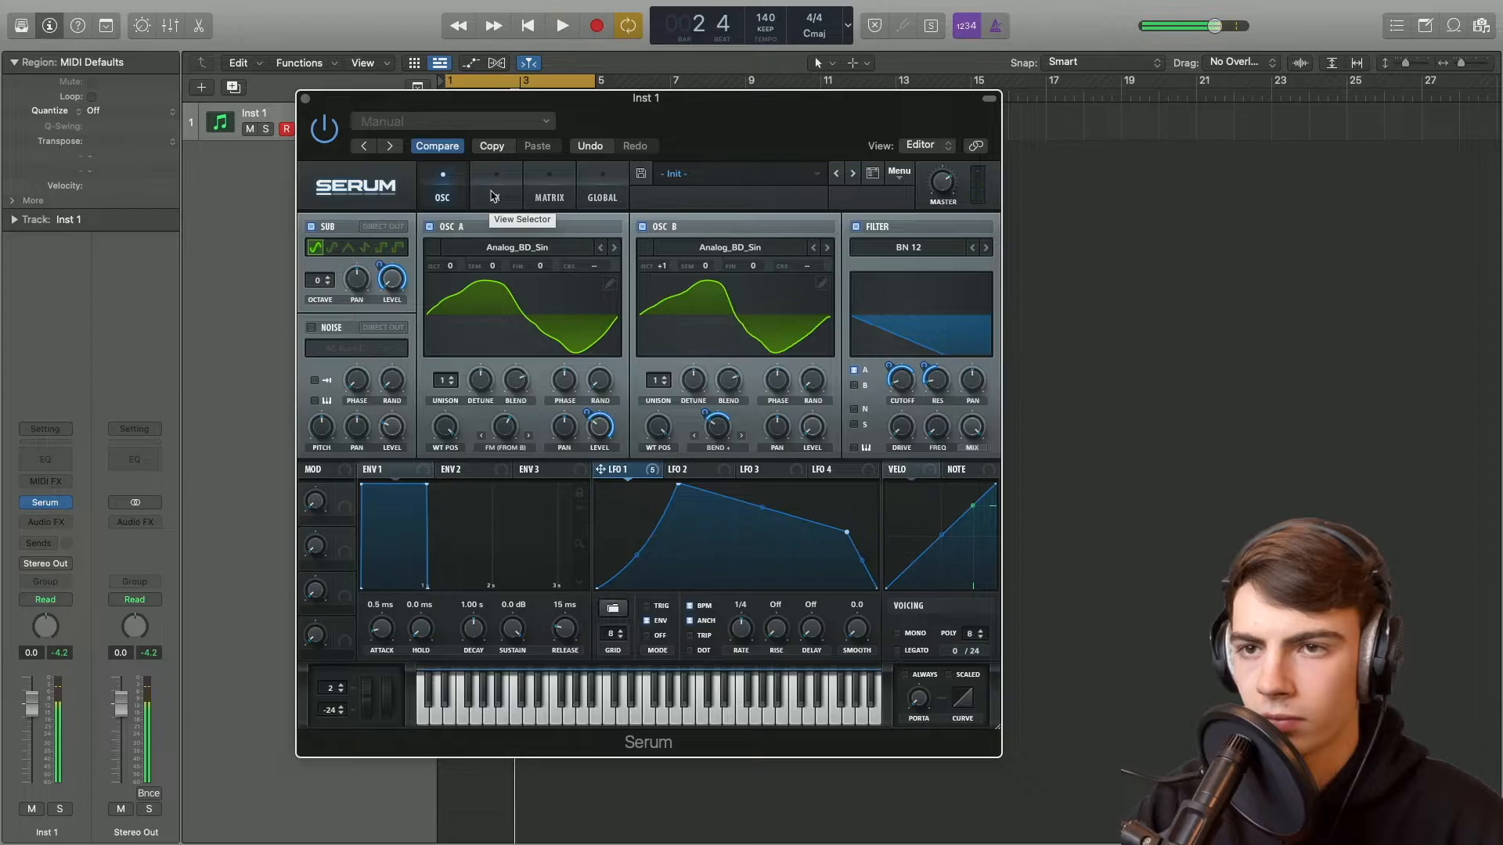
left_click(513, 449)
left_click(537, 783)
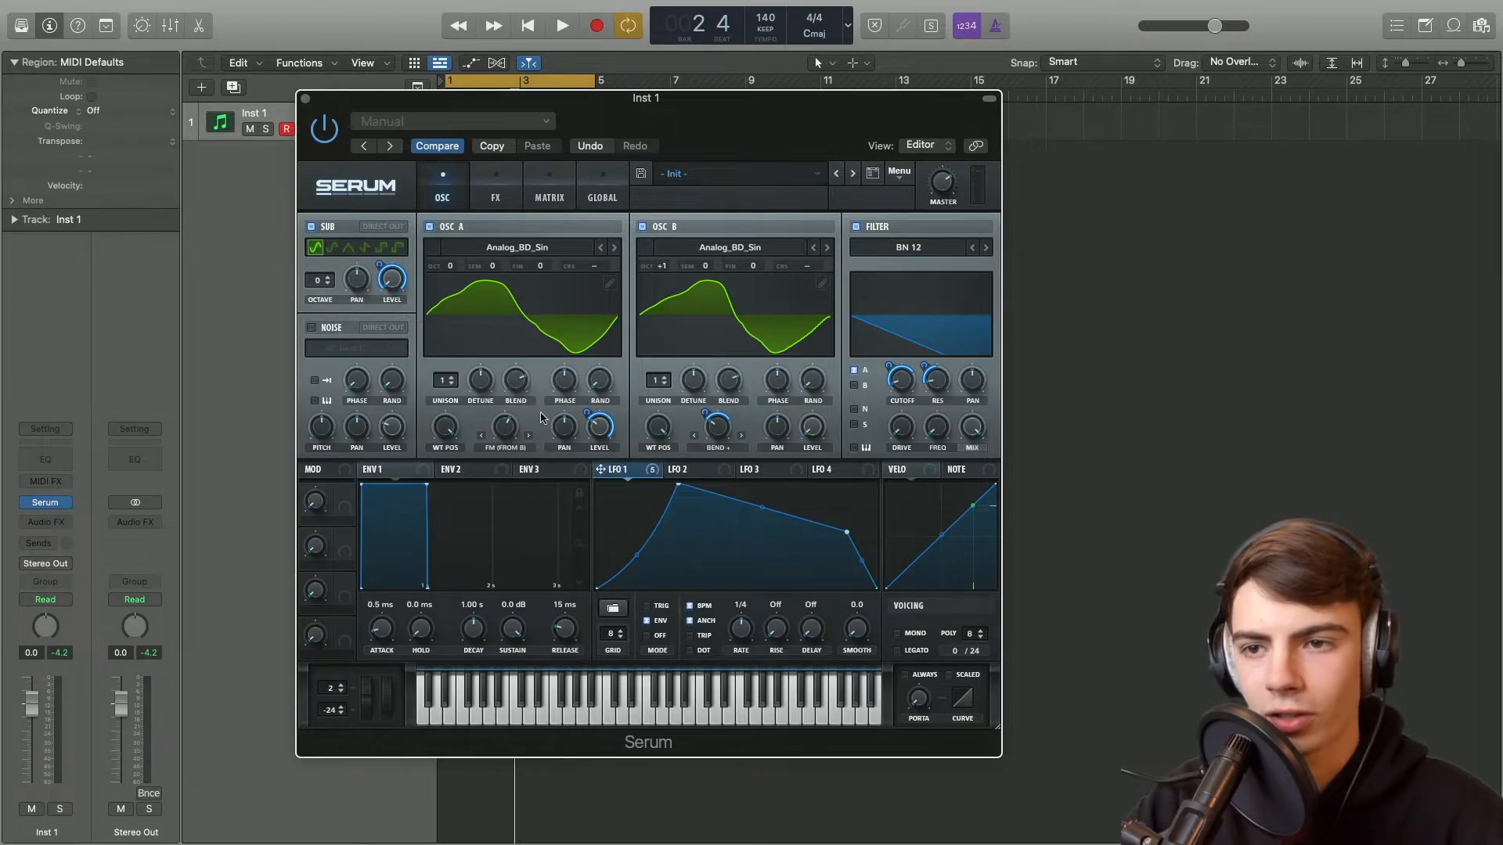
Step: Enable the distortion effect at the start of the effects chain and set its type to Asym
left_click(497, 196)
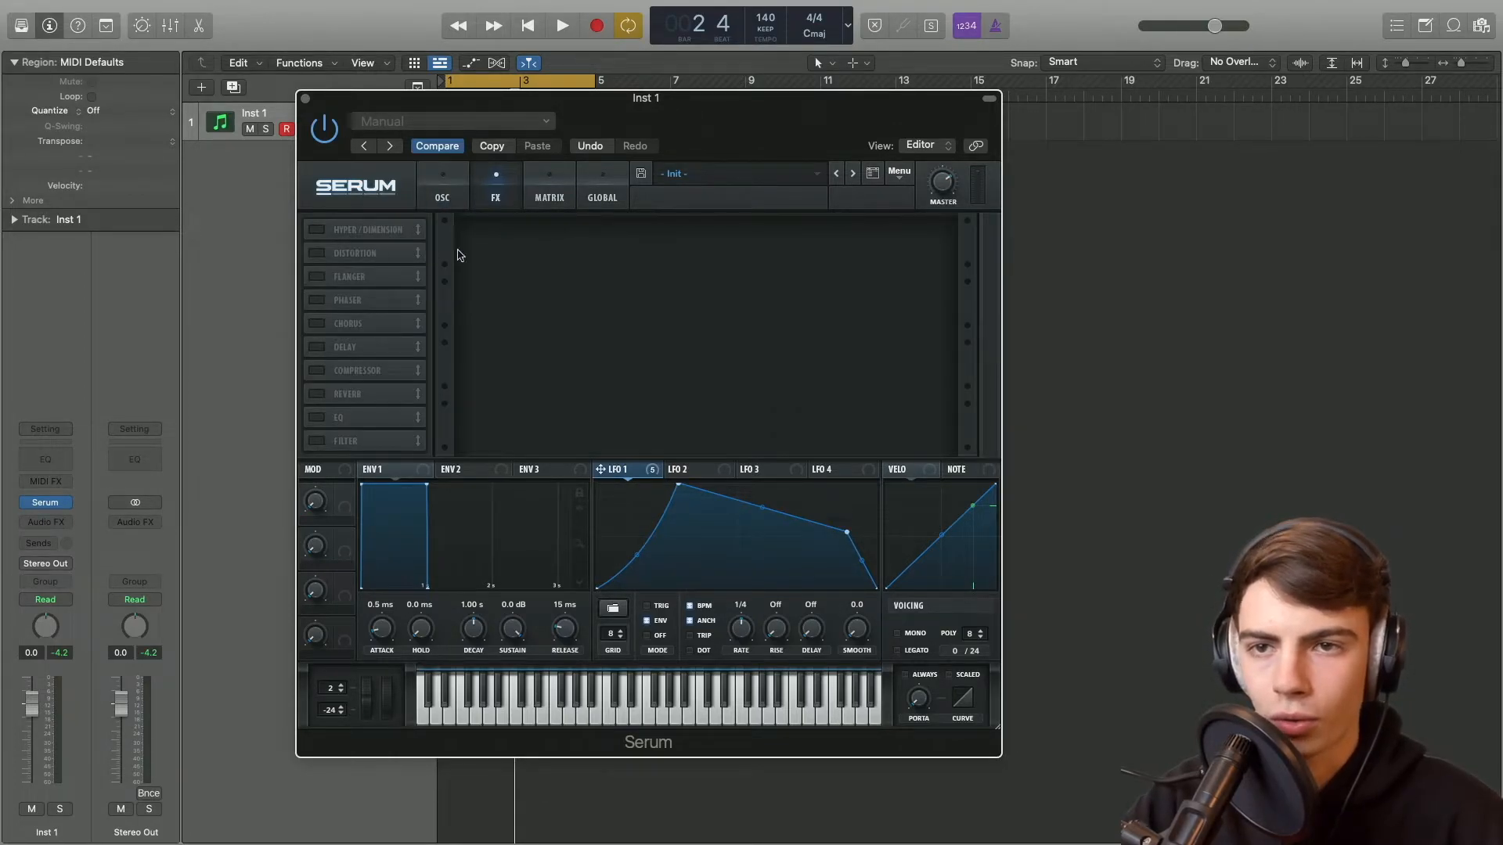
left_click(318, 253)
left_click_drag(353, 252, 353, 225)
left_click(556, 242)
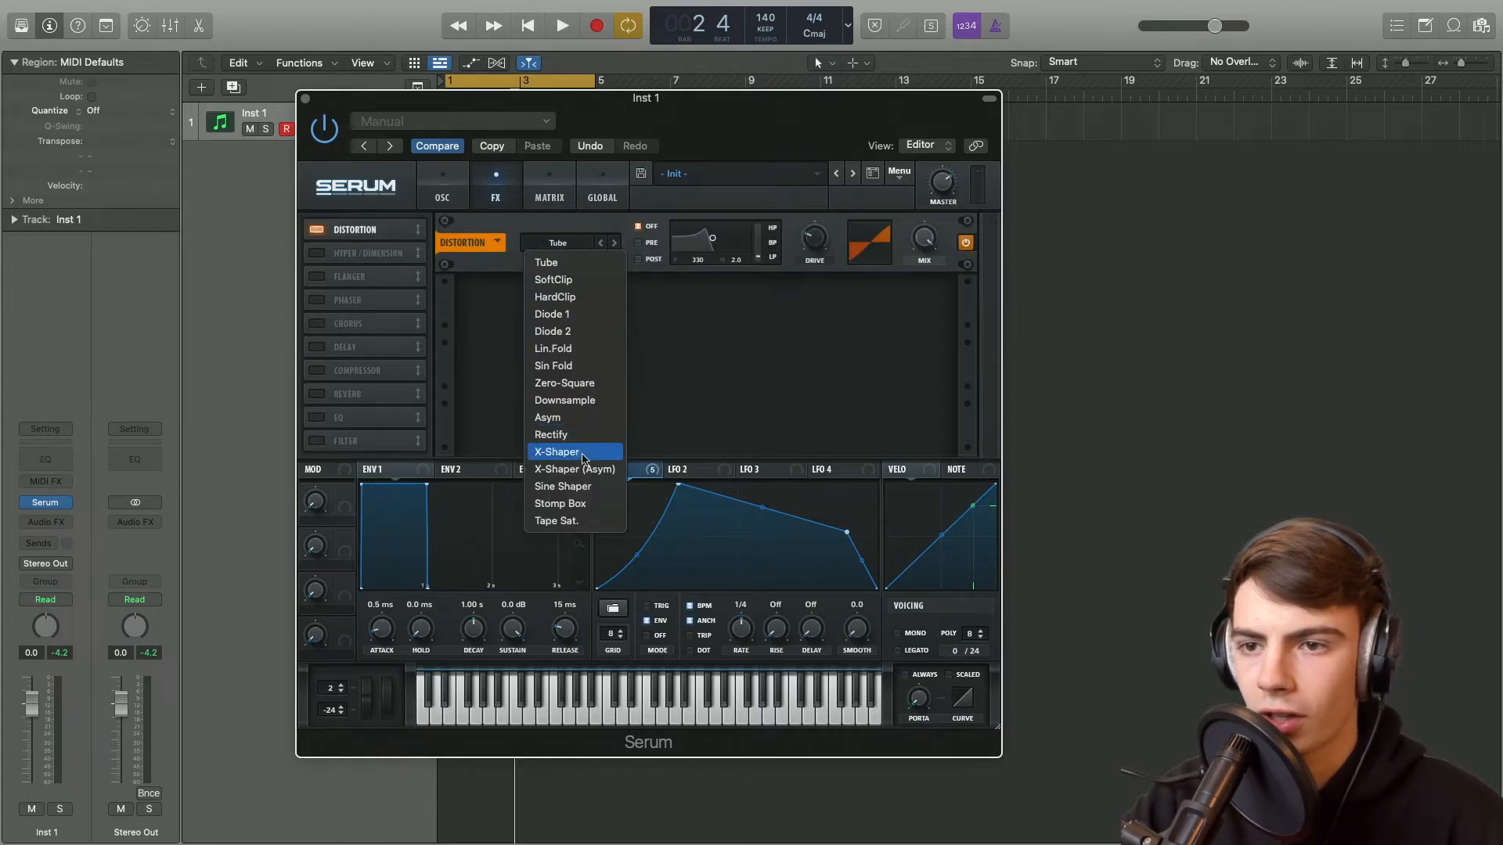
left_click(579, 420)
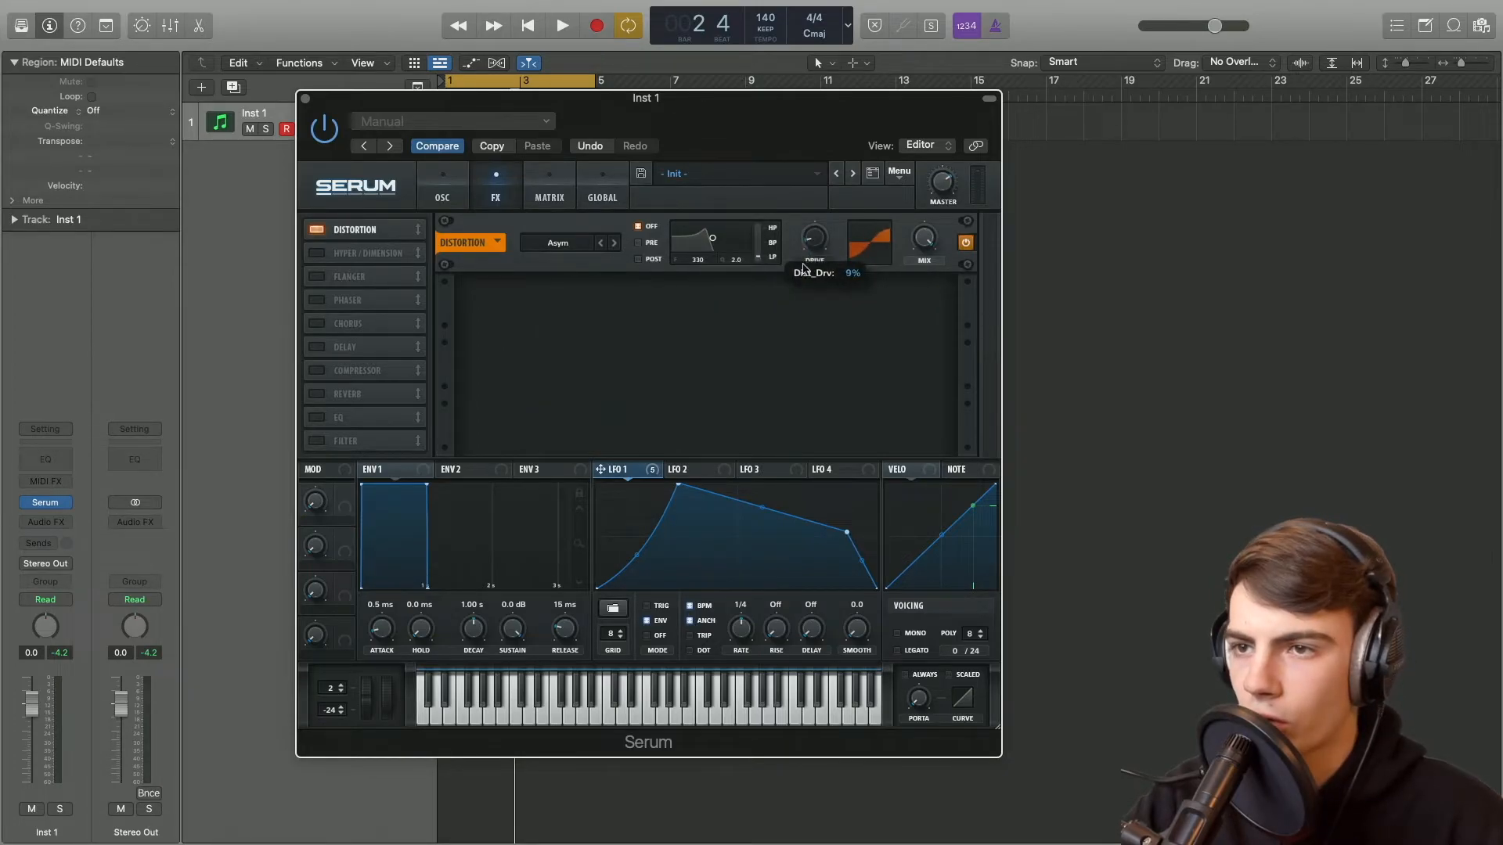
Step: Modulate the distortion's drive with LFO 1 and play the loop while viewing the oscillators
left_click_drag(618, 470, 808, 282)
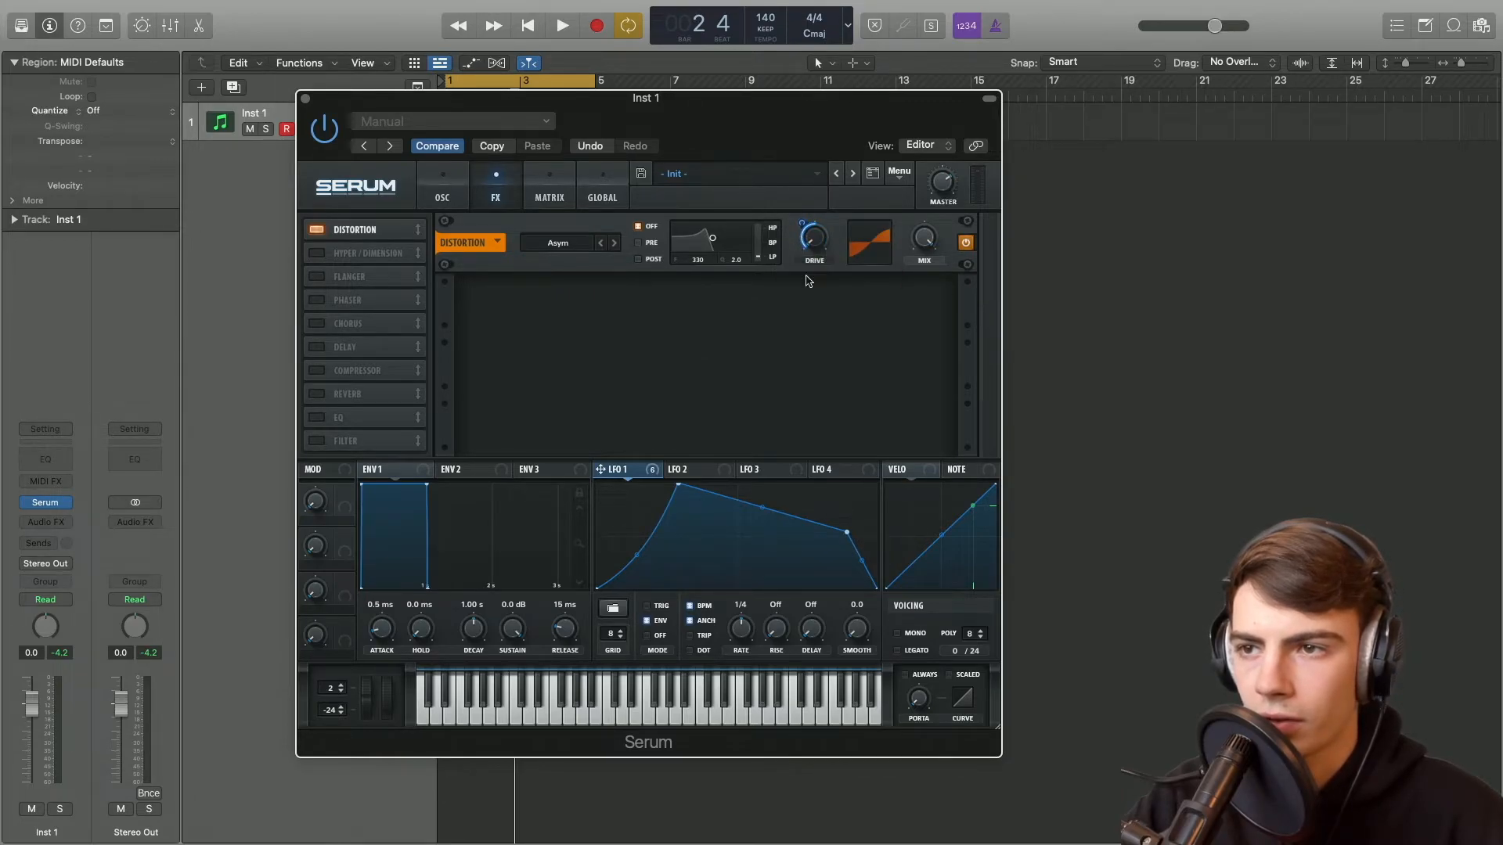
left_click(454, 191)
key("space")
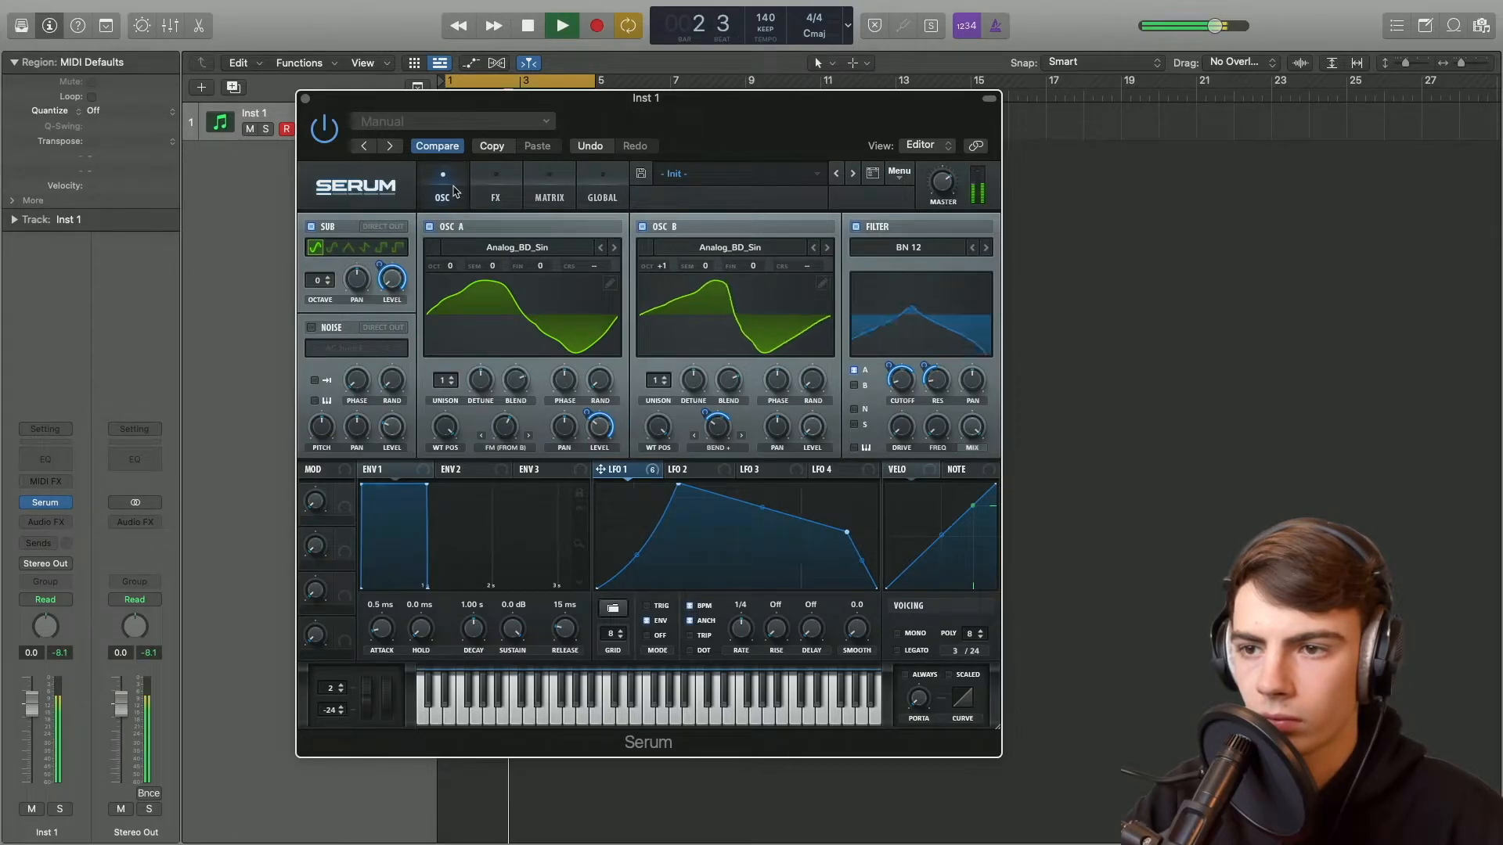
key("space")
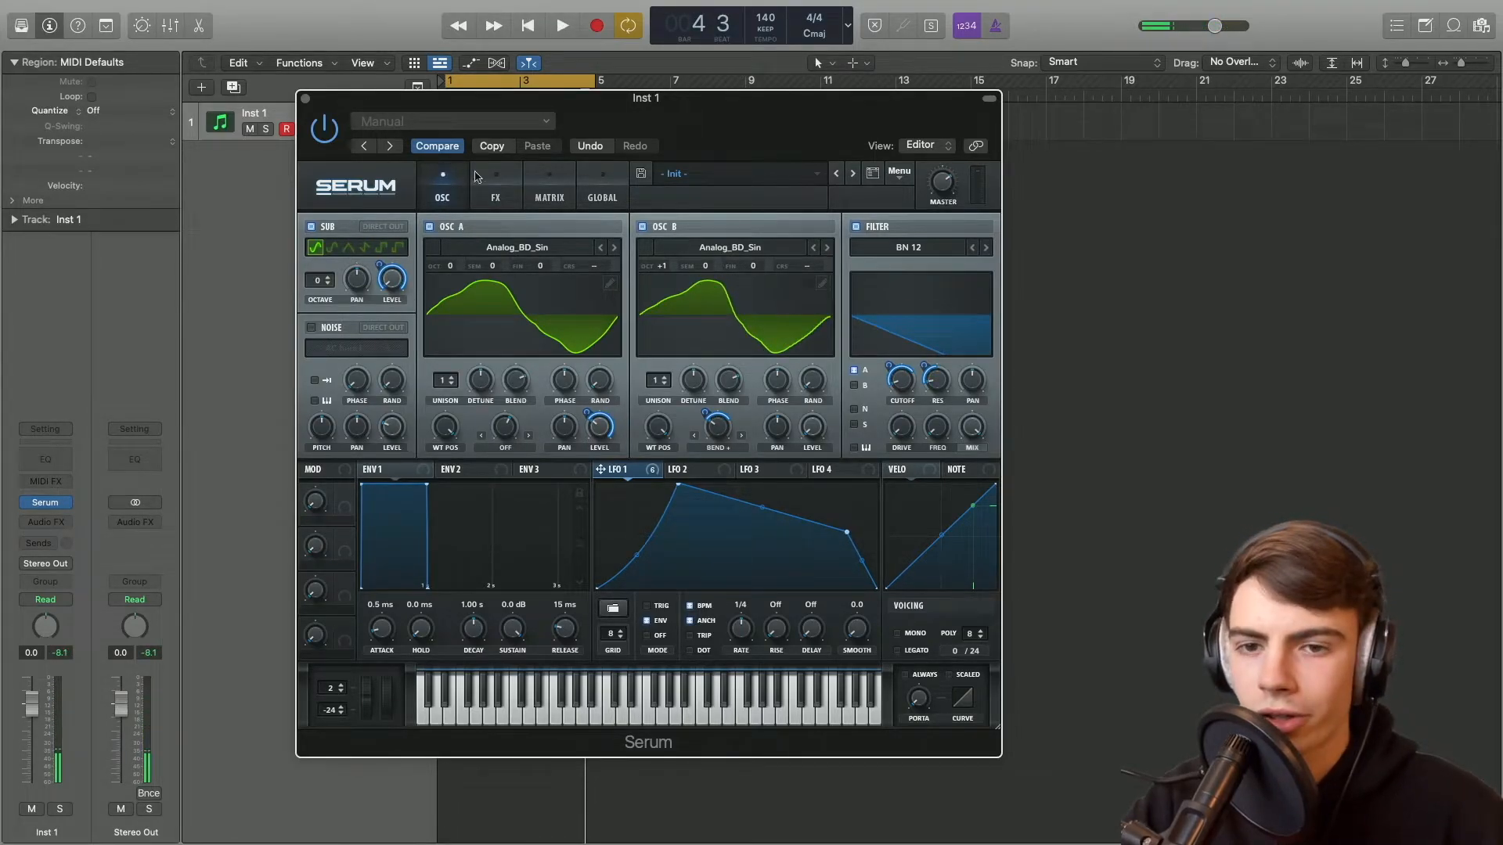
Step: Close the synth window and insert the Xfer Records OTT plug-in as an audio effect on the Inst 1 track
left_click(306, 100)
left_click(63, 522)
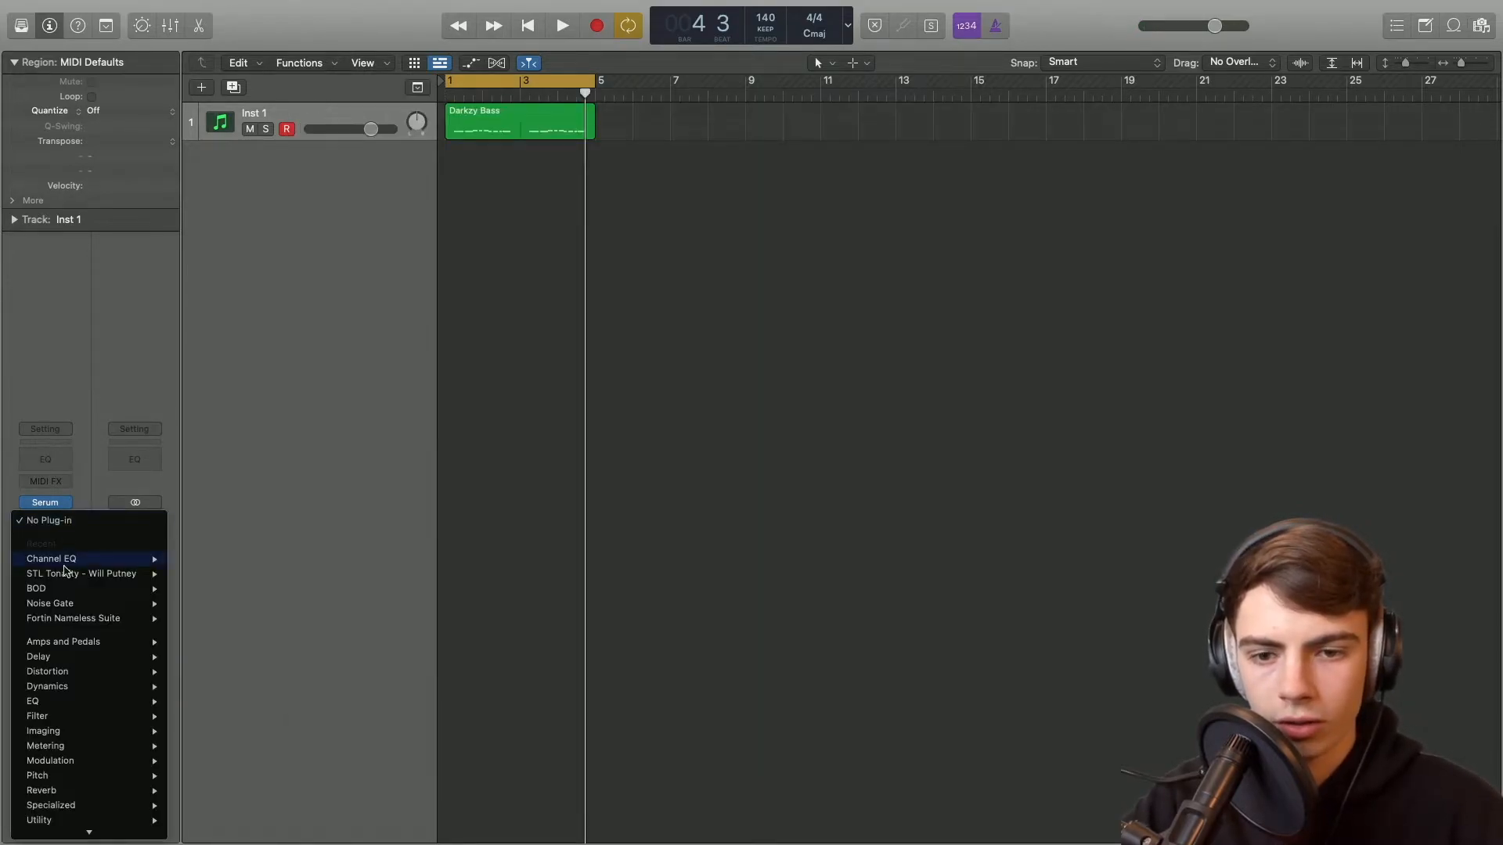
scroll(66, 571, "down", 3)
mouse_move(78, 814)
mouse_move(321, 828)
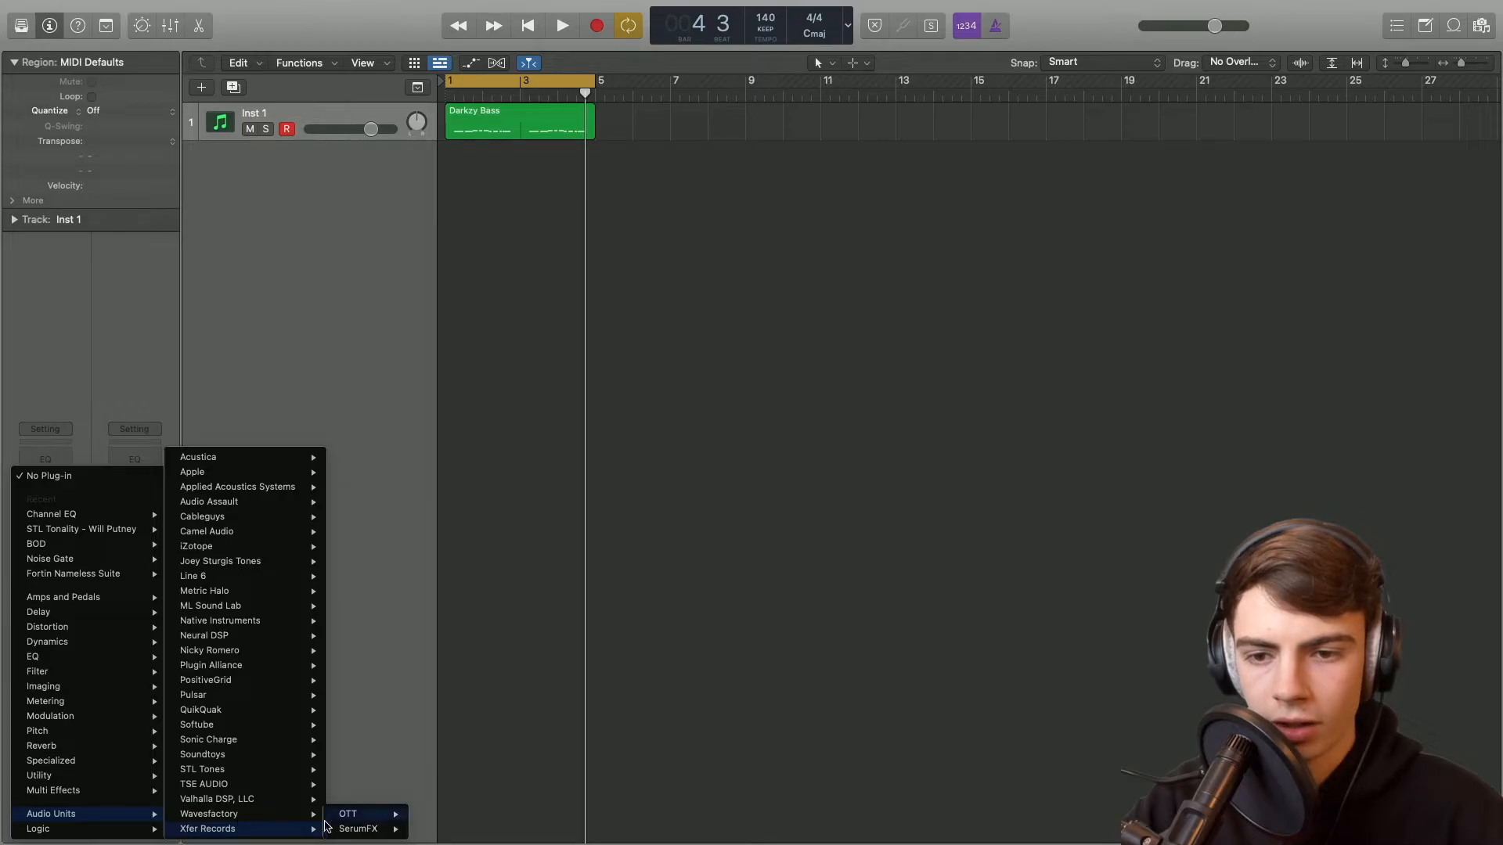
left_click(460, 814)
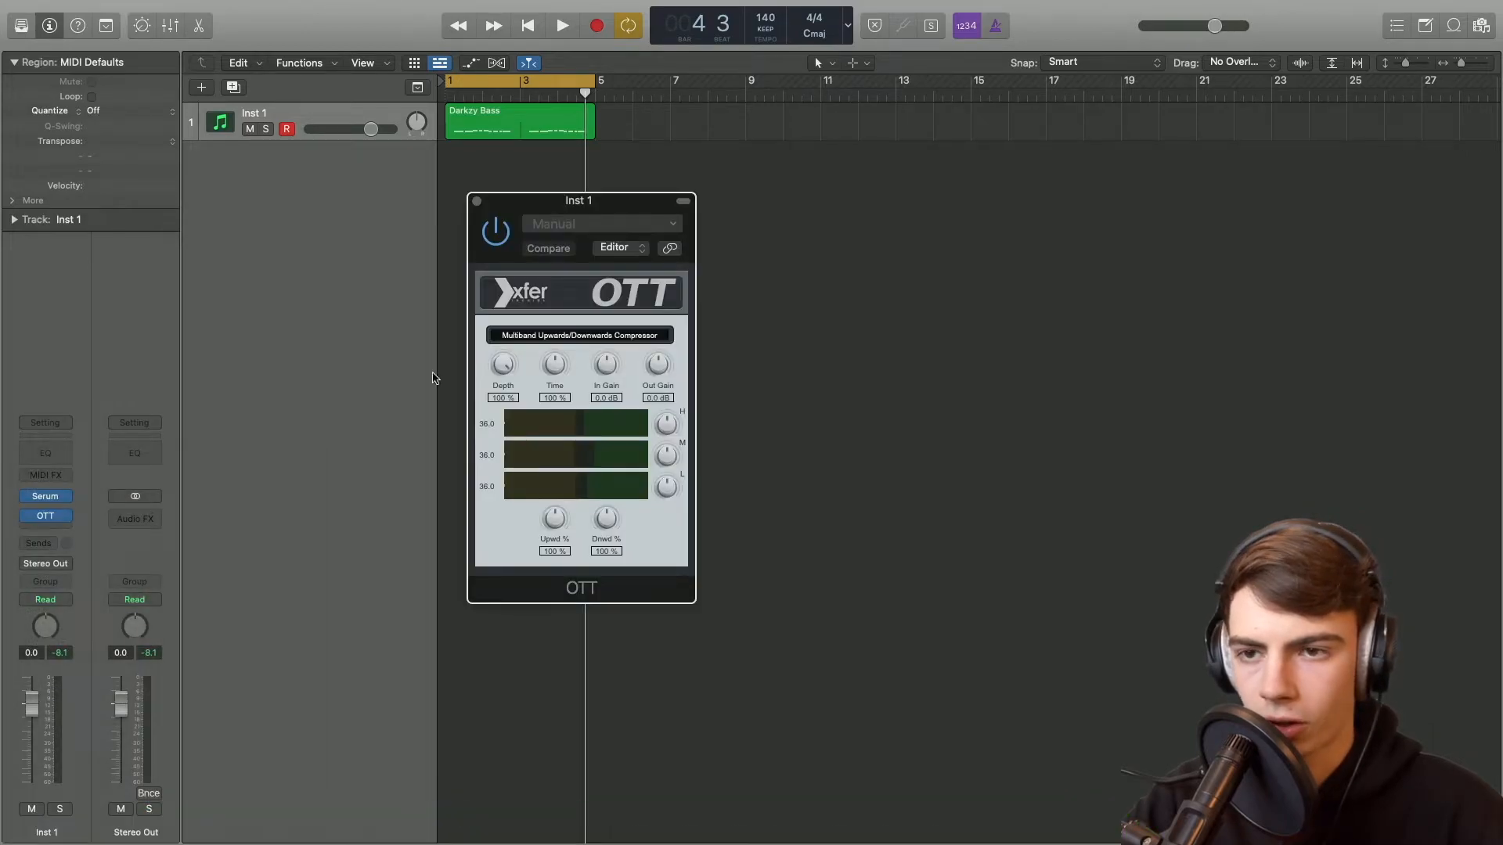
Step: Set OTT's depth to 48 %, play the loop to hear the compression, and close the plug-in
left_click_drag(493, 440, 481, 259)
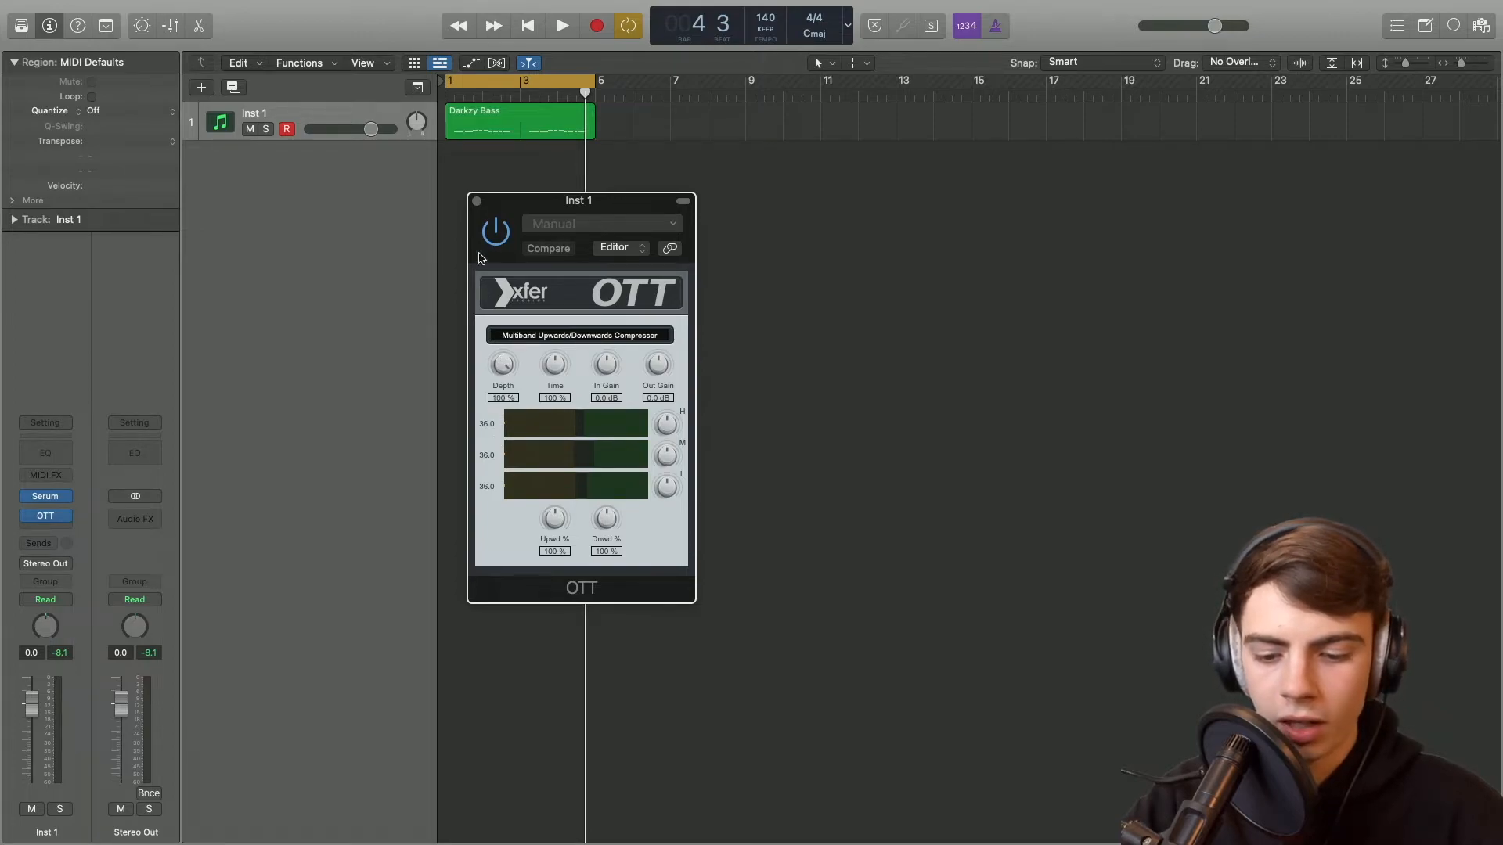
left_click_drag(505, 364, 509, 432)
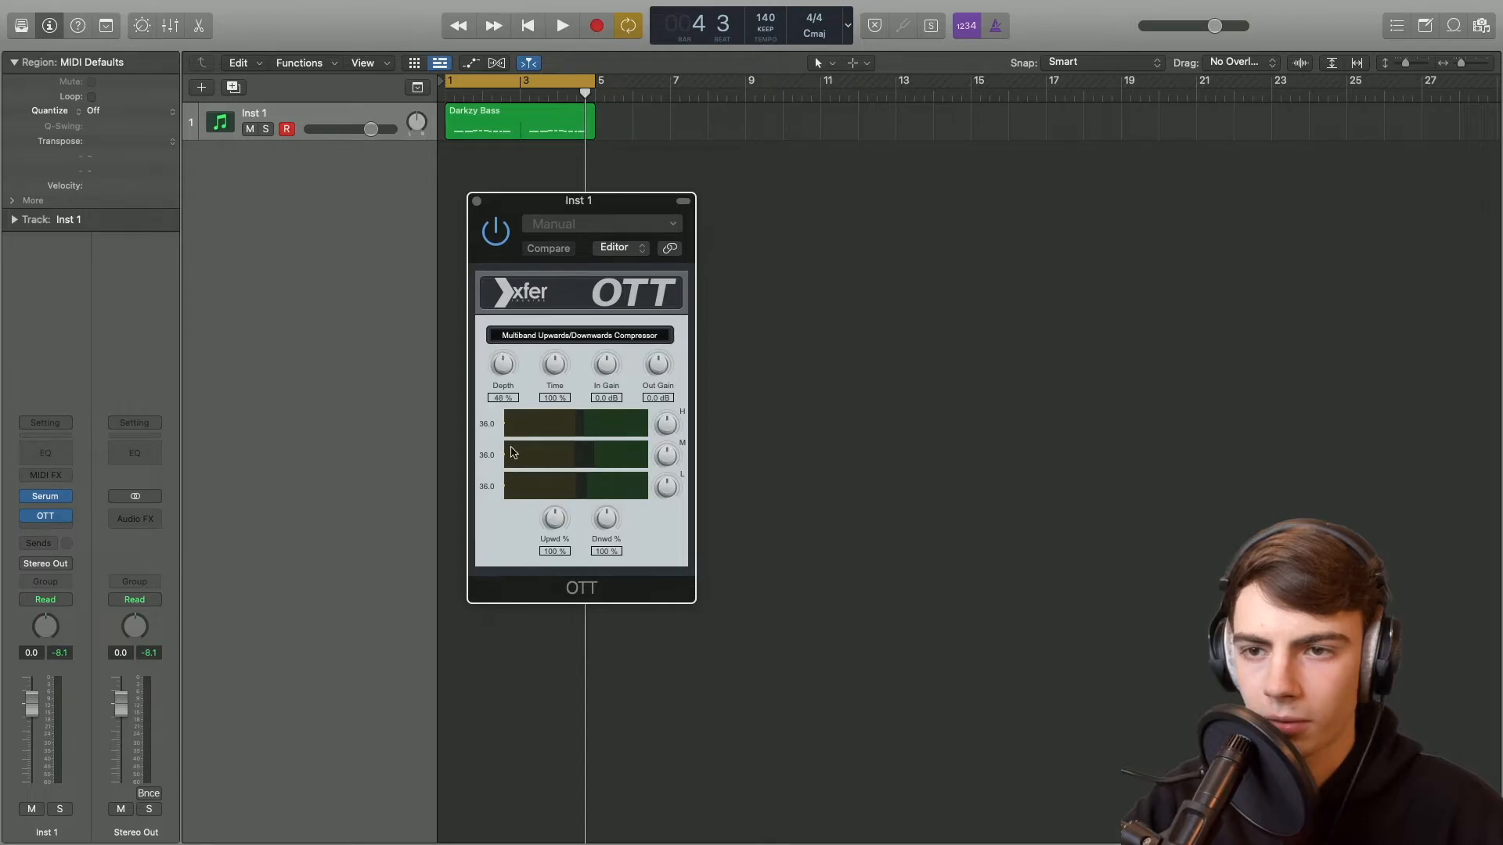
key("space")
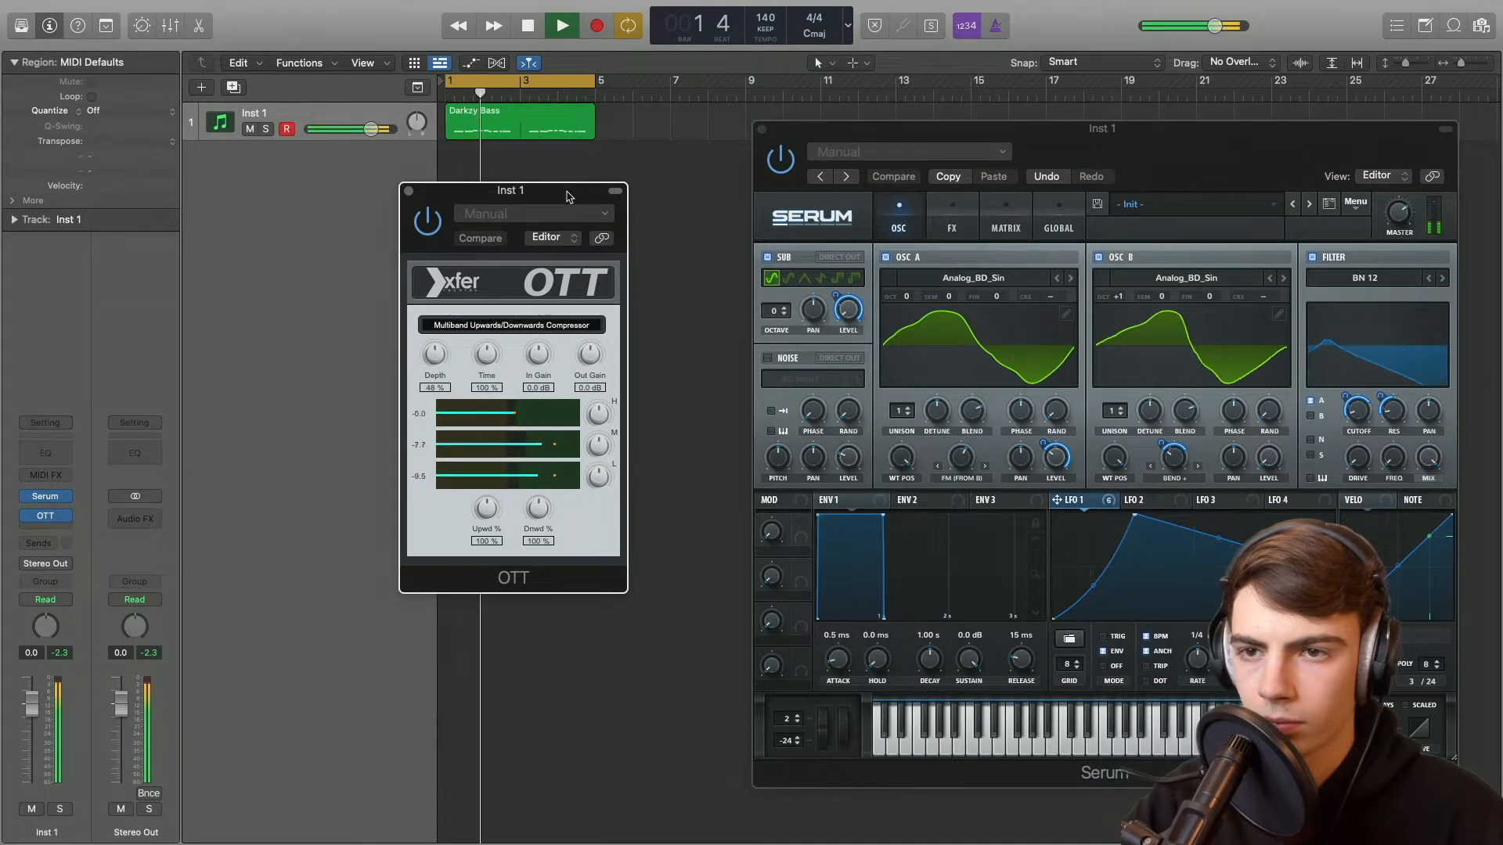
key("space")
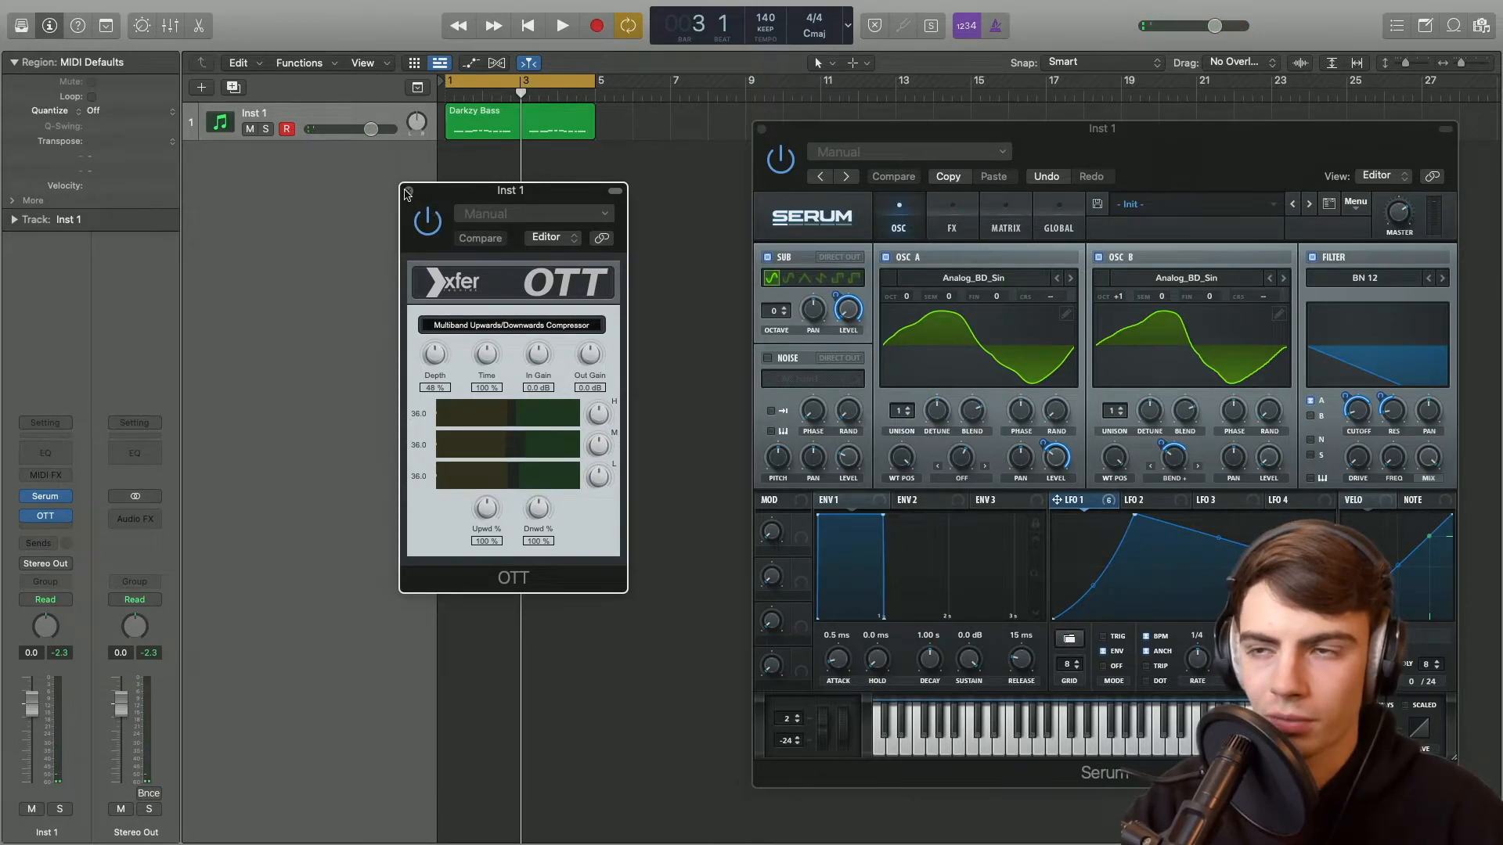
left_click(407, 192)
Step: Set the Inst 1 track's output to No Output and add a send to Bus 1
left_click(48, 567)
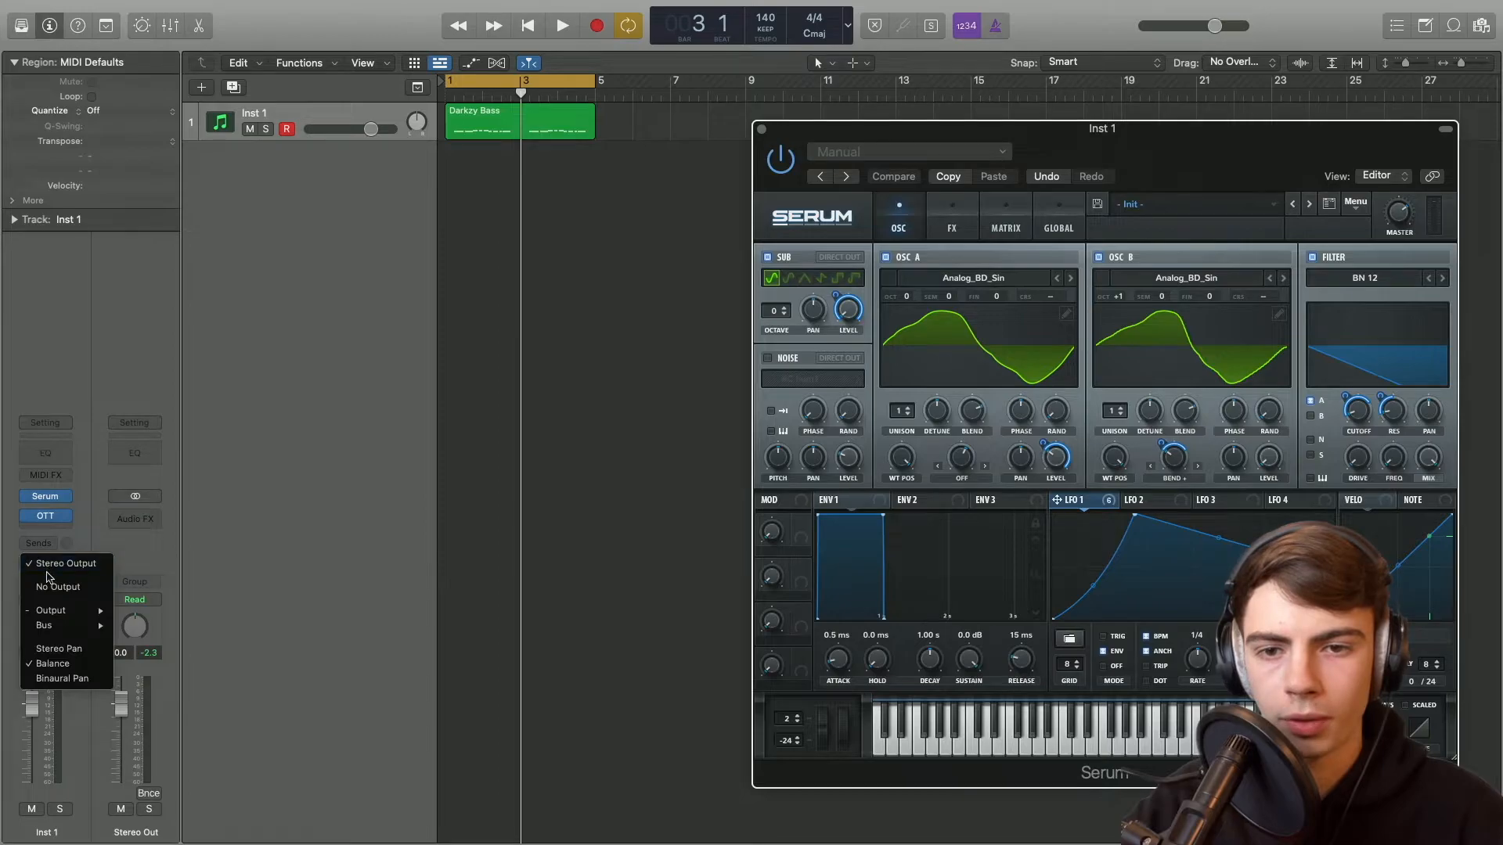
left_click(56, 589)
left_click(26, 540)
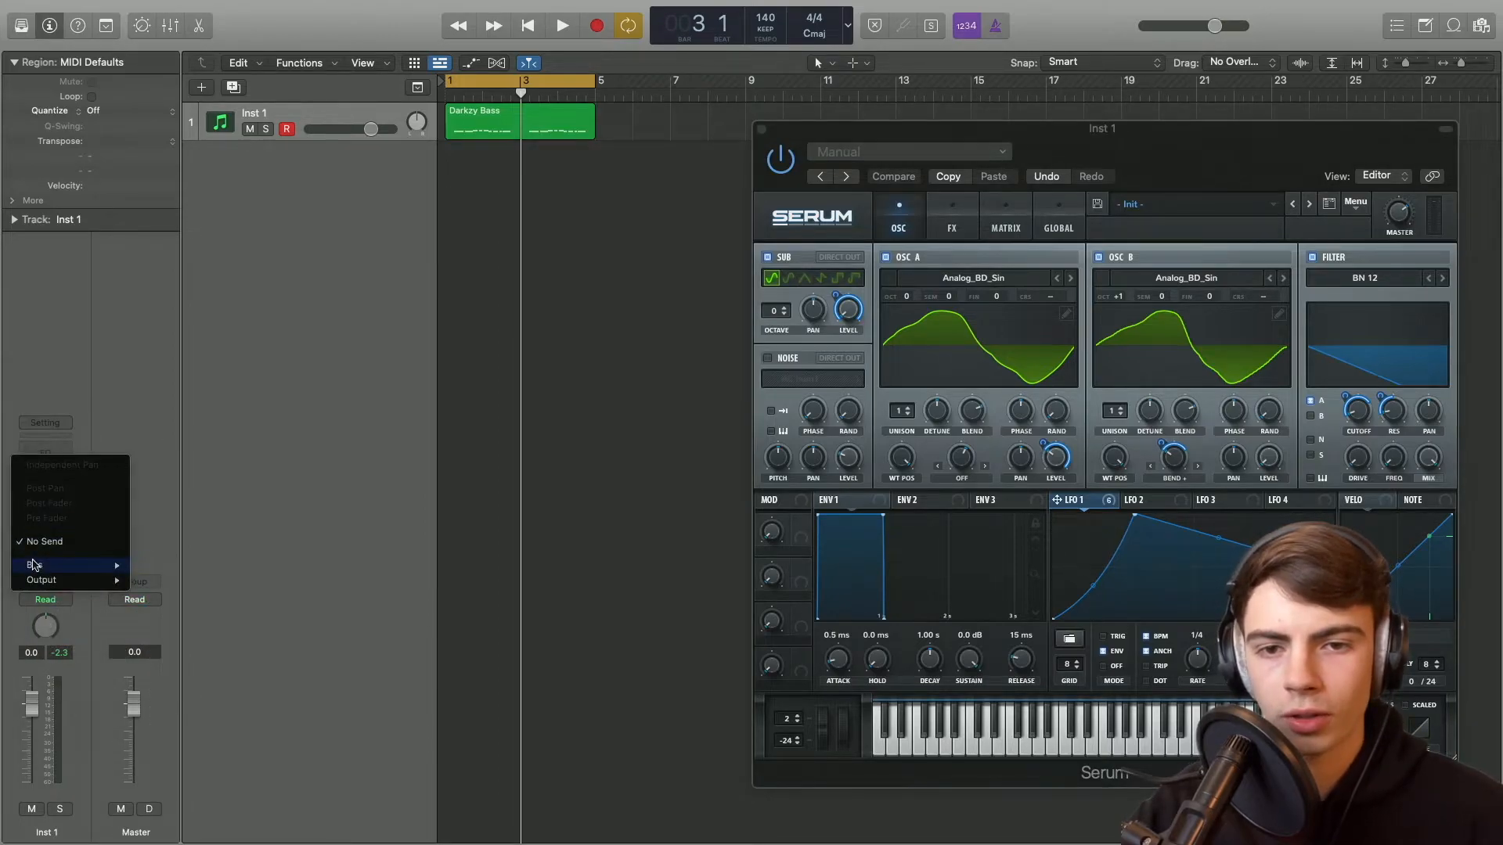
mouse_move(35, 565)
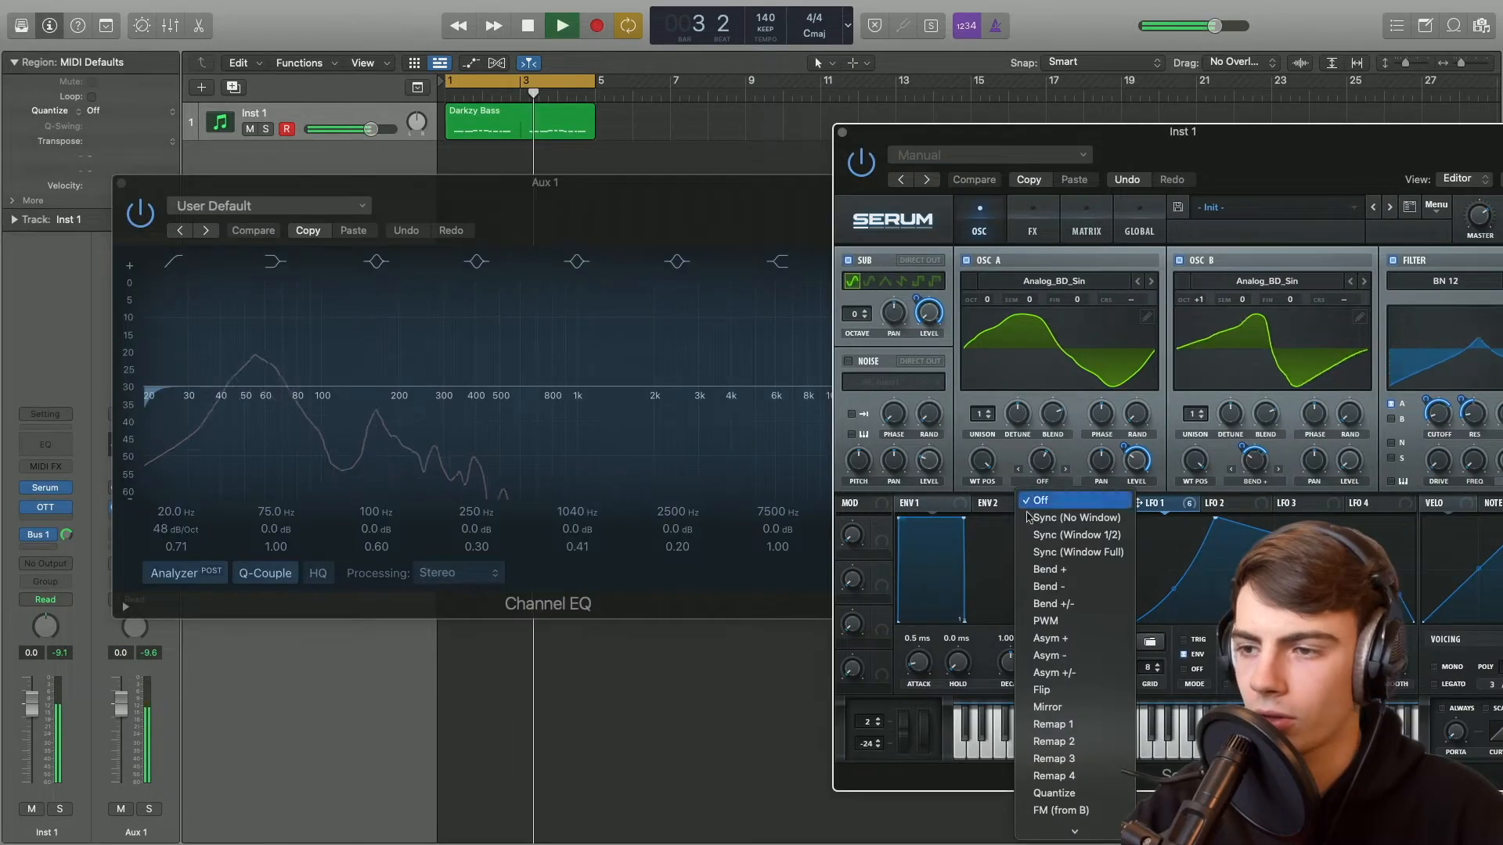
Step: Set a low cut at about 200 Hz in the Aux 1 Channel EQ, close it, and stop playback
left_click_drag(202, 454, 398, 407)
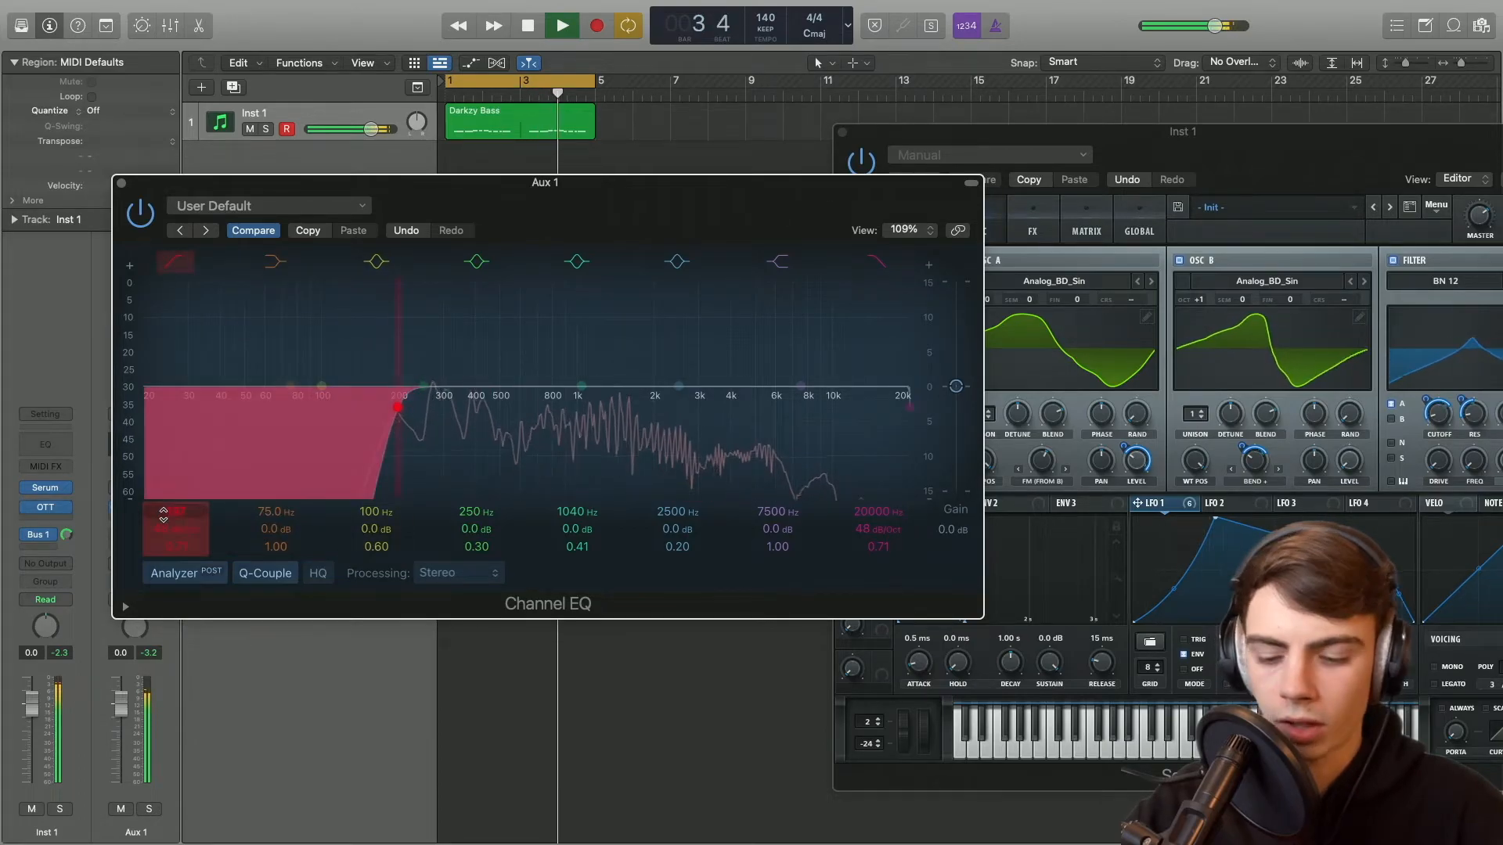
left_click(121, 183)
key("space")
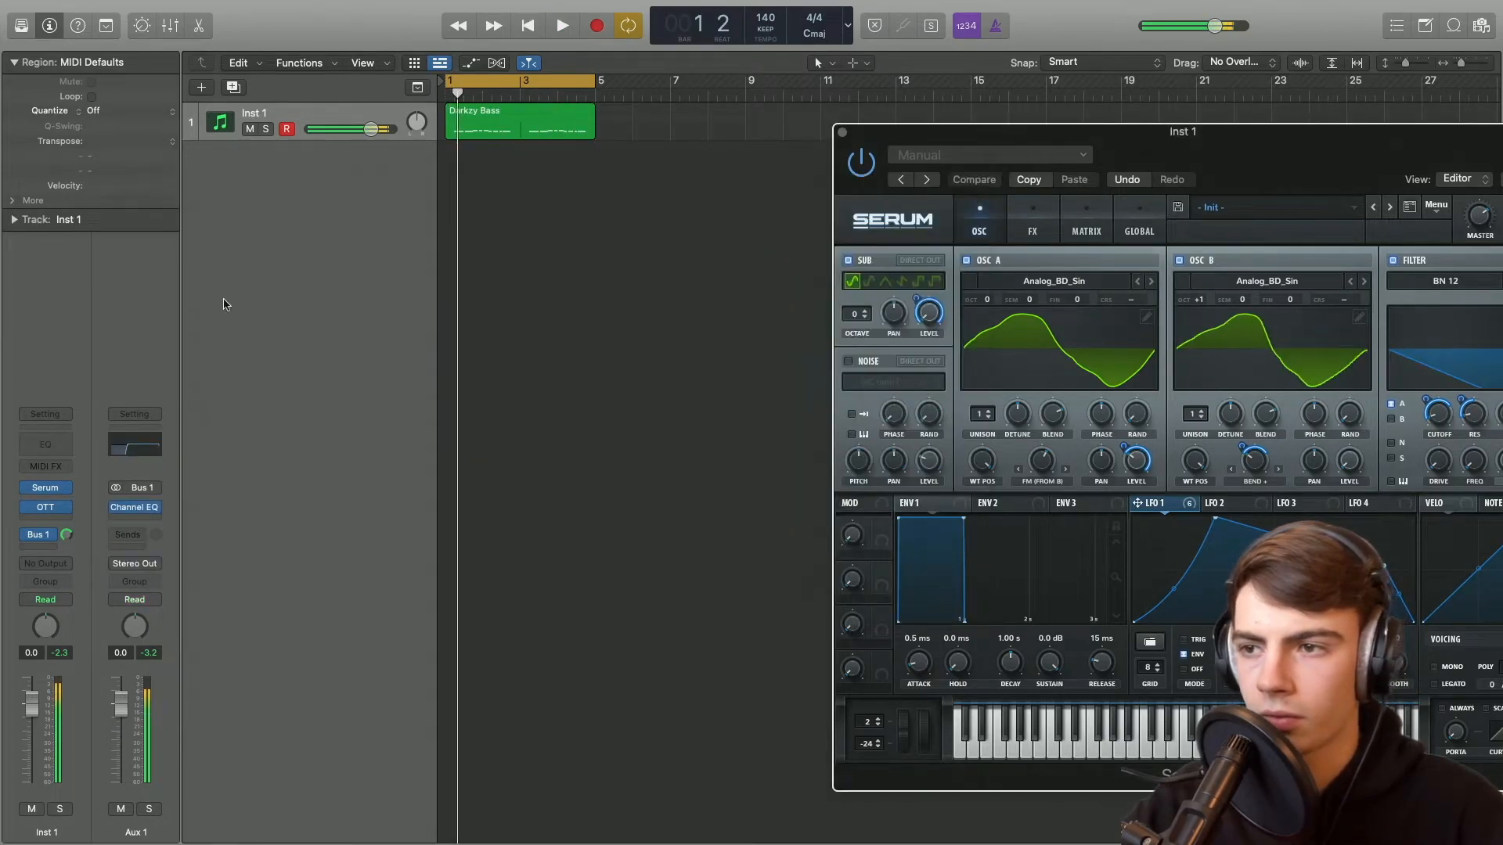
Step: Add a second send to Bus 2 on Inst 1 at +0.0 and insert a Channel EQ on Aux 2
left_click(49, 547)
mouse_move(49, 569)
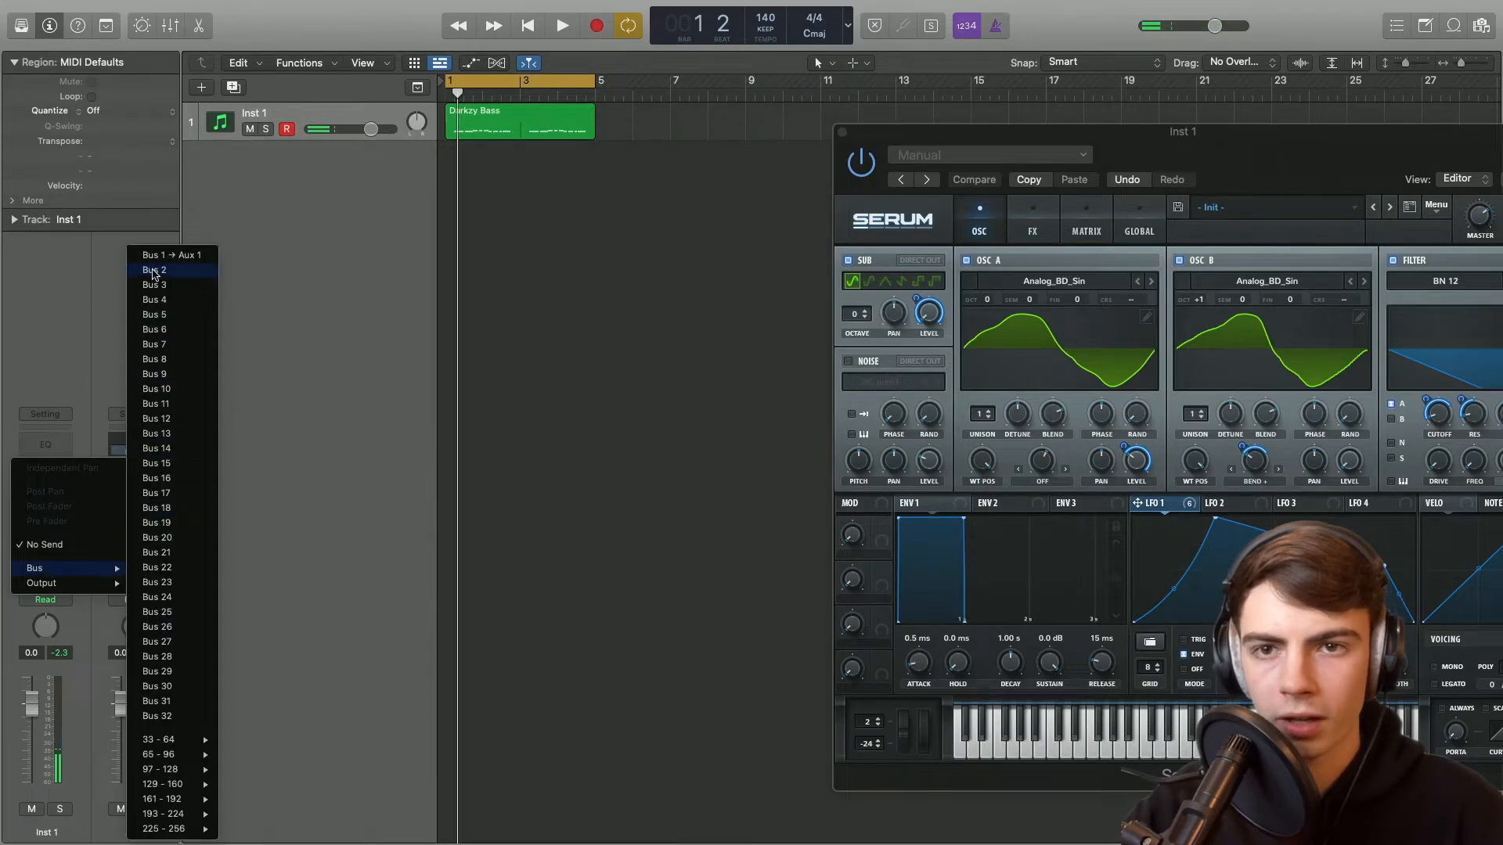
left_click(153, 270)
left_click(149, 431)
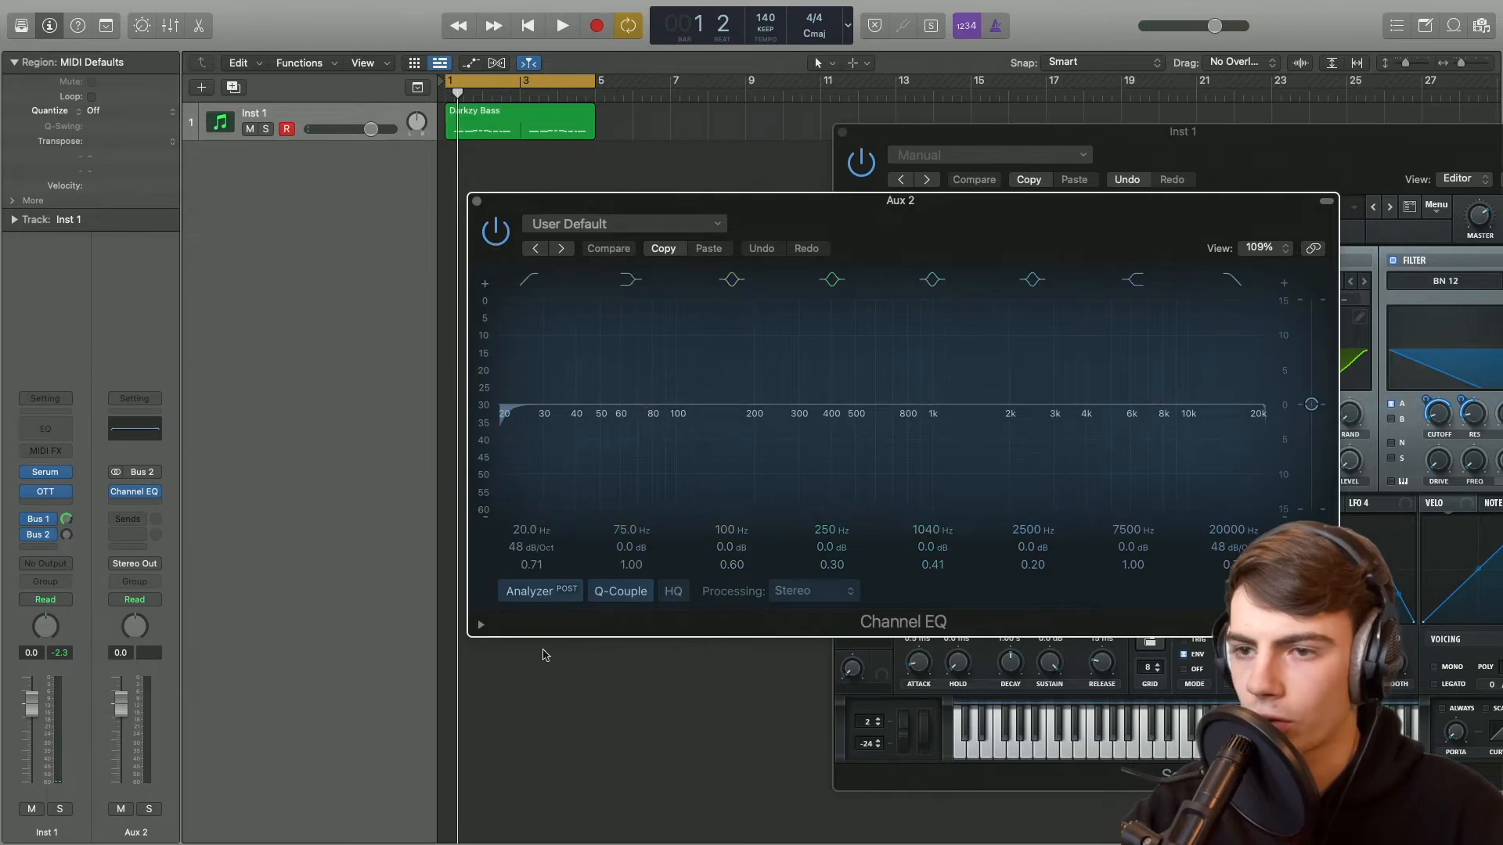
left_click_drag(64, 535, 64, 533)
left_click_drag(64, 532, 64, 501)
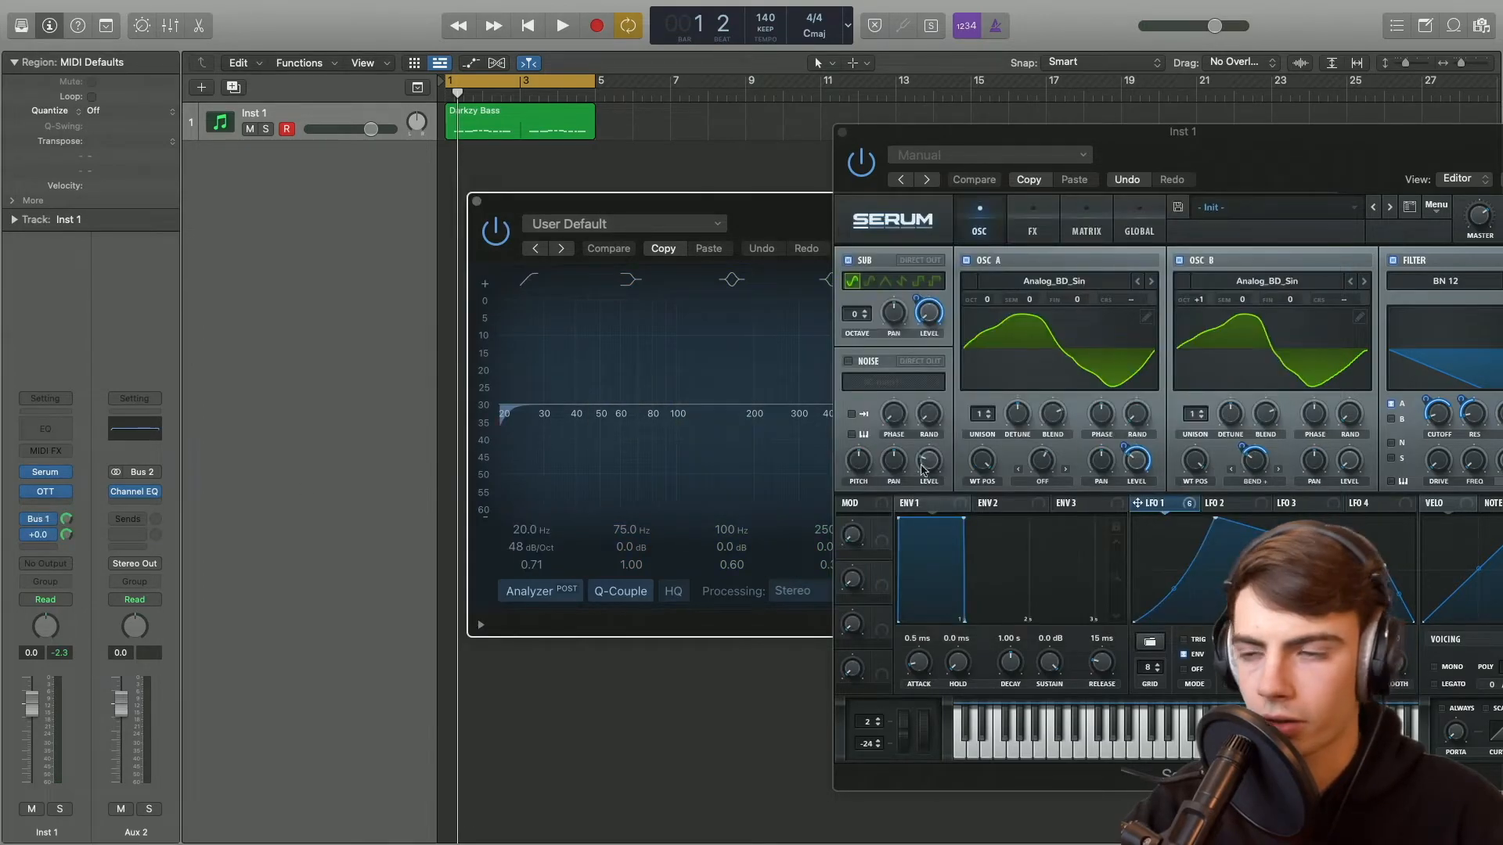
Step: Enable the high cut in the Aux 2 Channel EQ, set it to 200 Hz, and close the plug-in
left_click_drag(745, 207, 414, 199)
left_click_drag(913, 516, 913, 626)
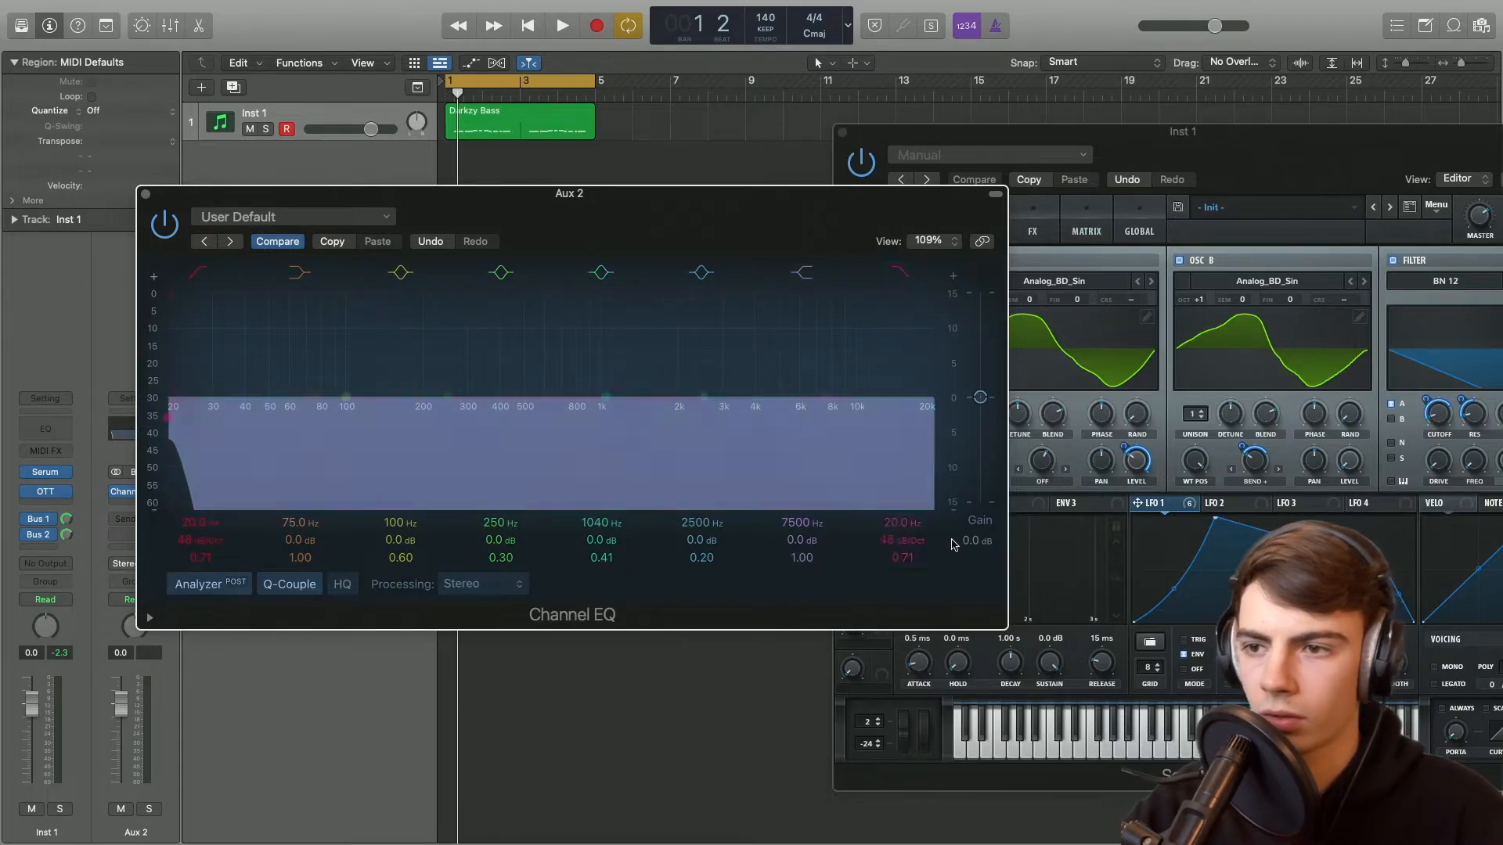
double_click(891, 526)
type("200")
key("Return")
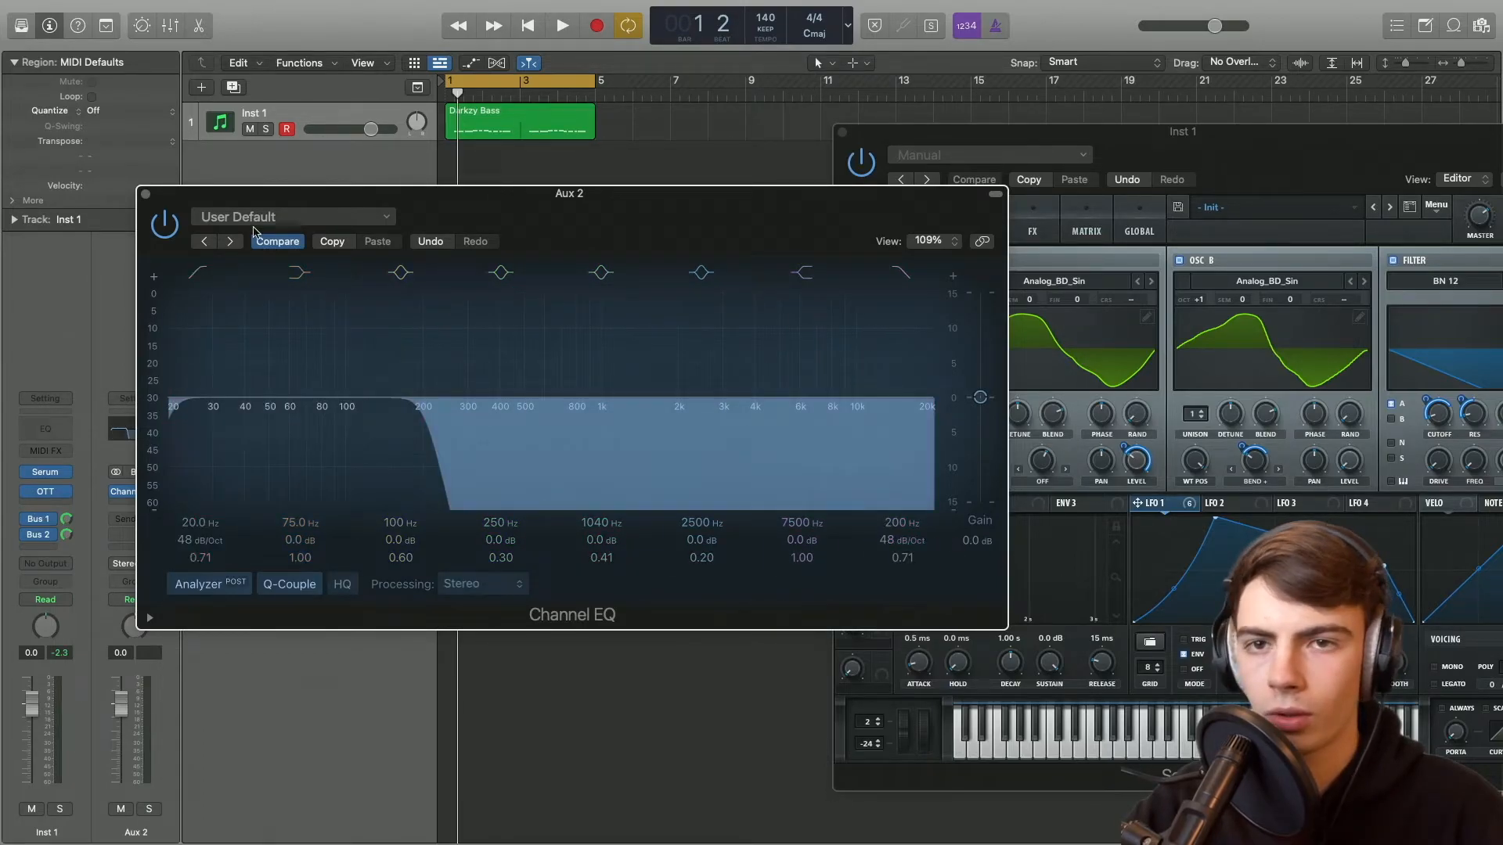
left_click(146, 194)
Step: Show the Aux 1 channel strip and create a track for it in the arrangement
left_click(39, 519)
left_click(44, 523)
right_click(145, 833)
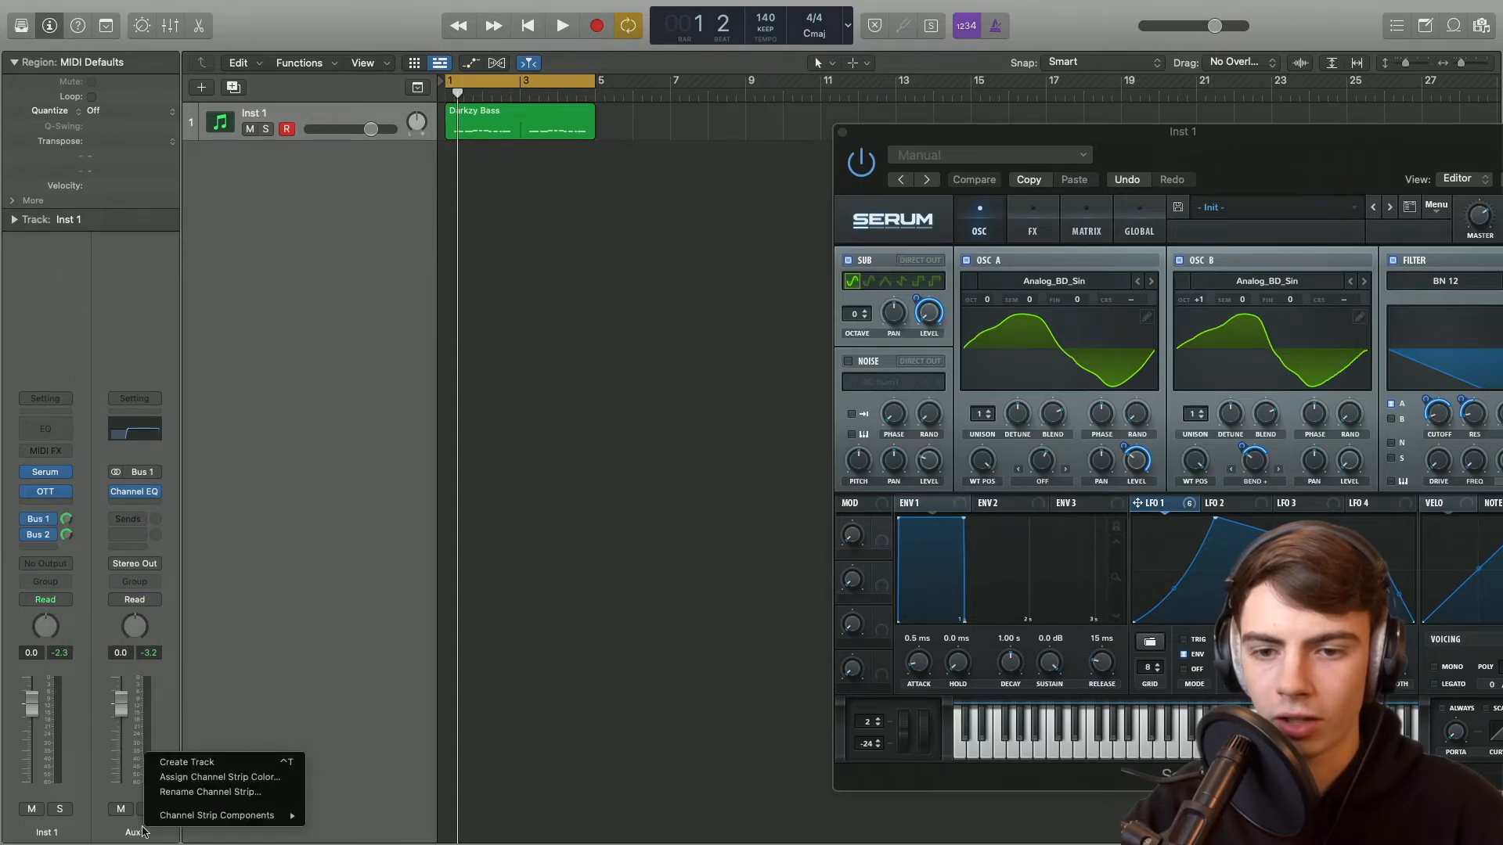
left_click(176, 758)
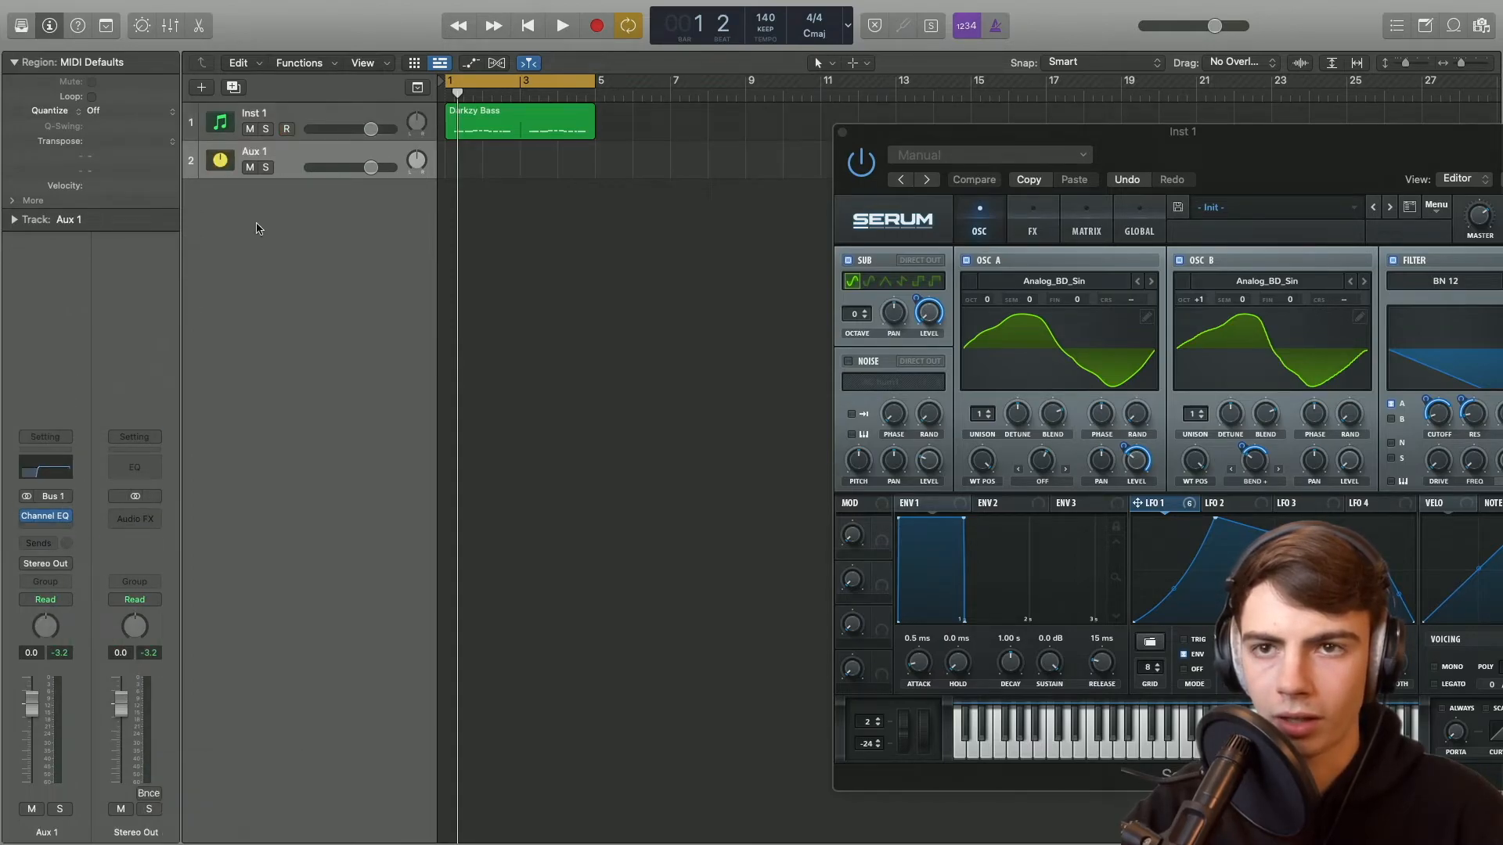
Step: Create a track for the Aux 2 channel strip of Inst 1's Bus 2 send and place it below Aux 1
left_click(294, 116)
left_click(41, 535)
left_click(43, 532)
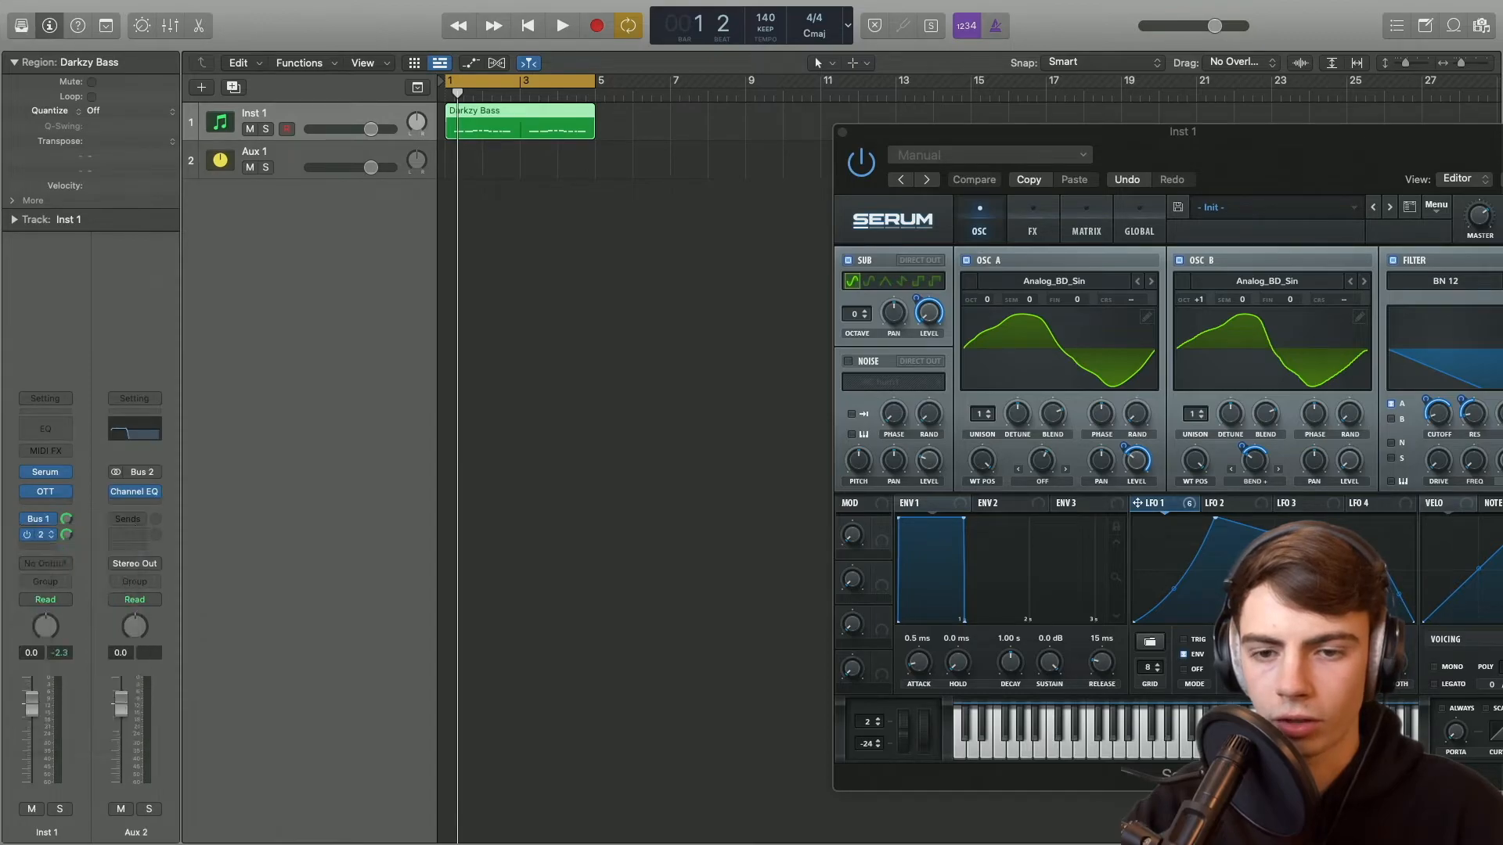
right_click(134, 833)
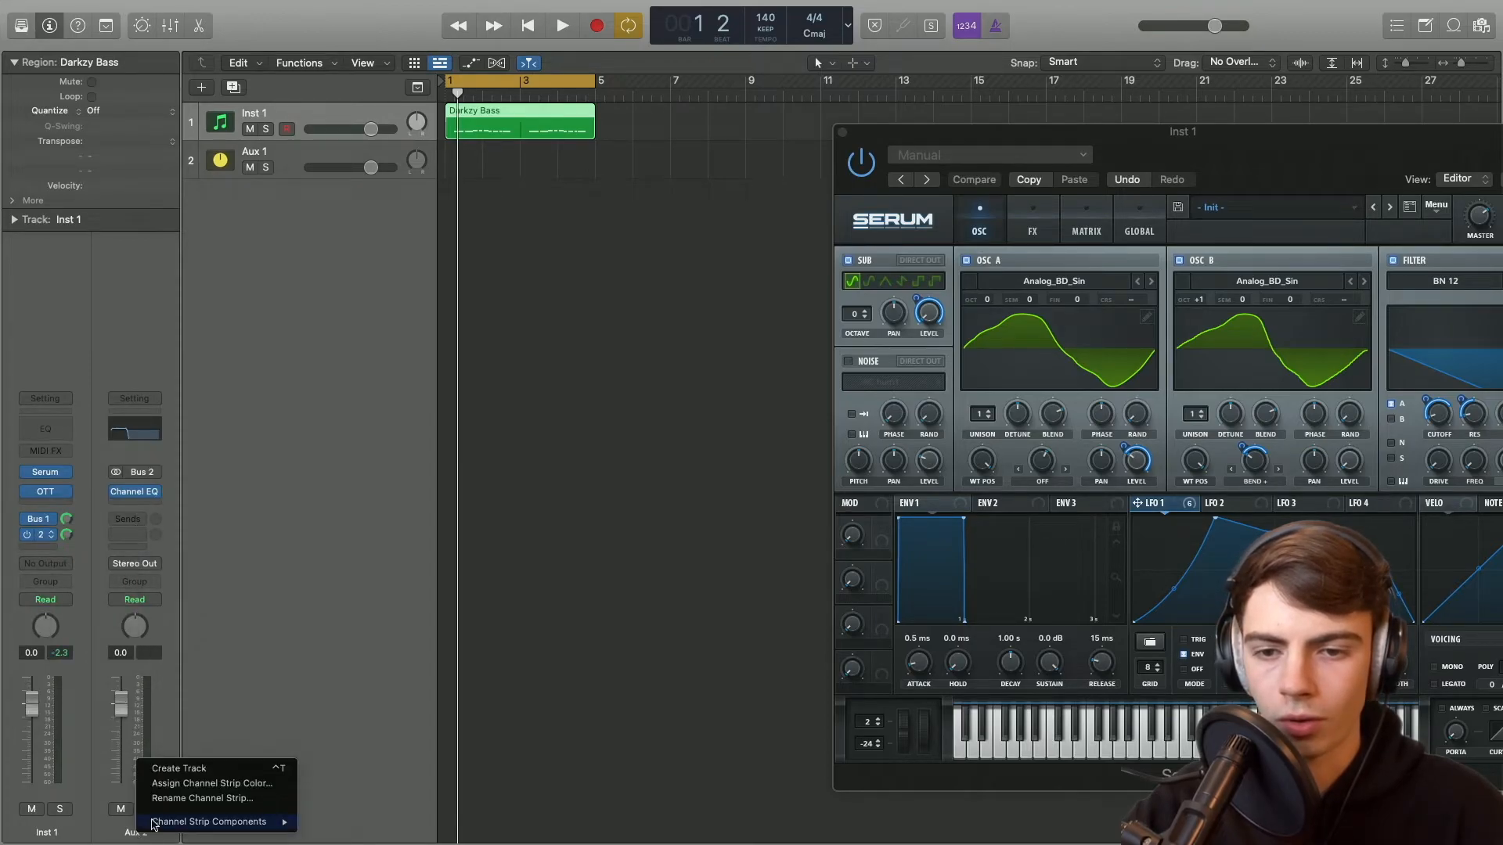
left_click(149, 769)
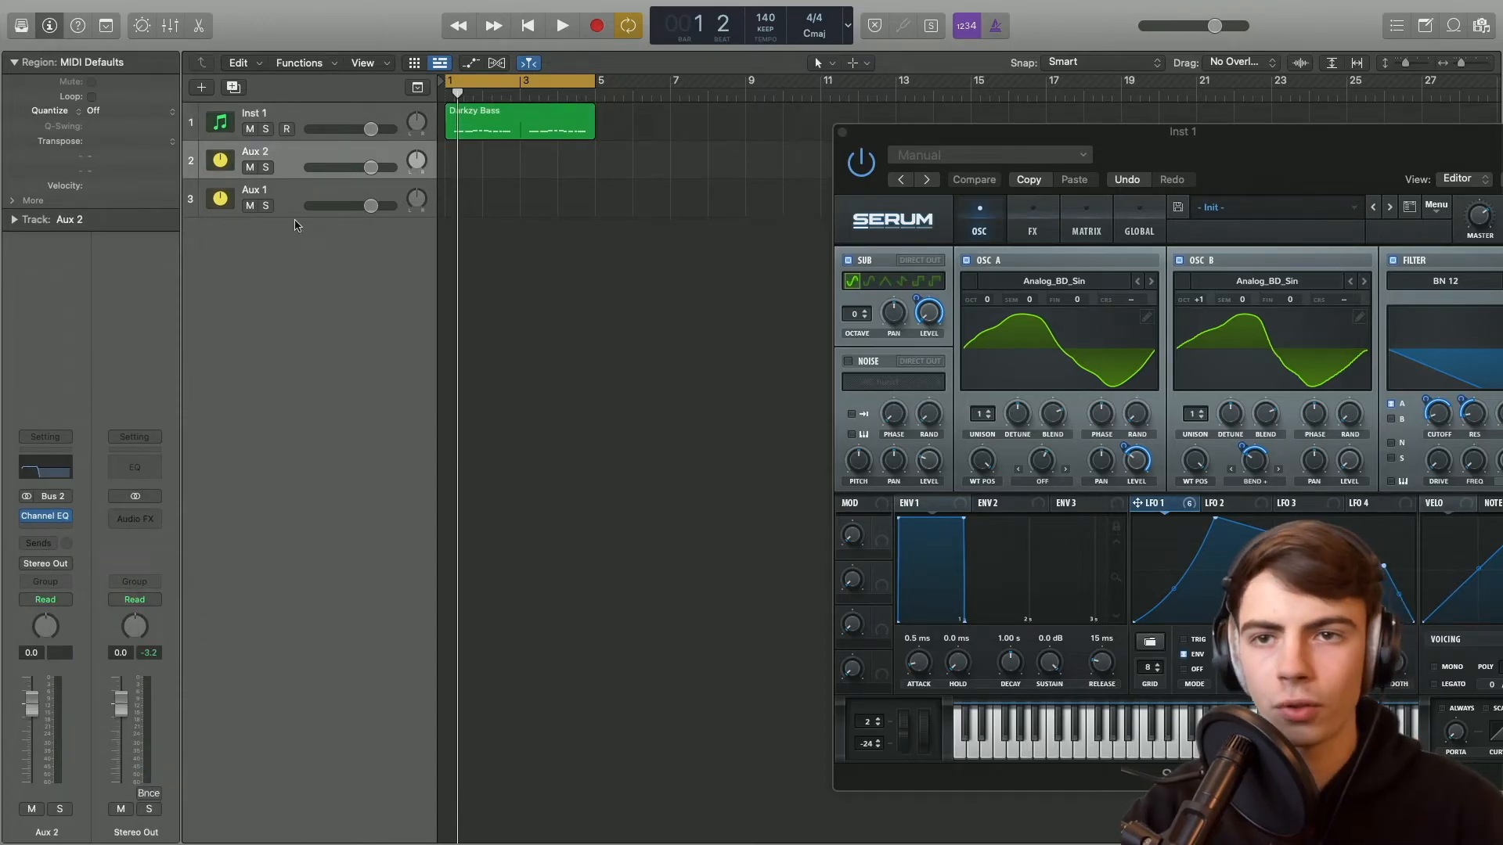
left_click_drag(278, 174, 282, 278)
Step: Set oscillator A's warp mode in Serum to FM (from B) and play the loop
left_click(1043, 480)
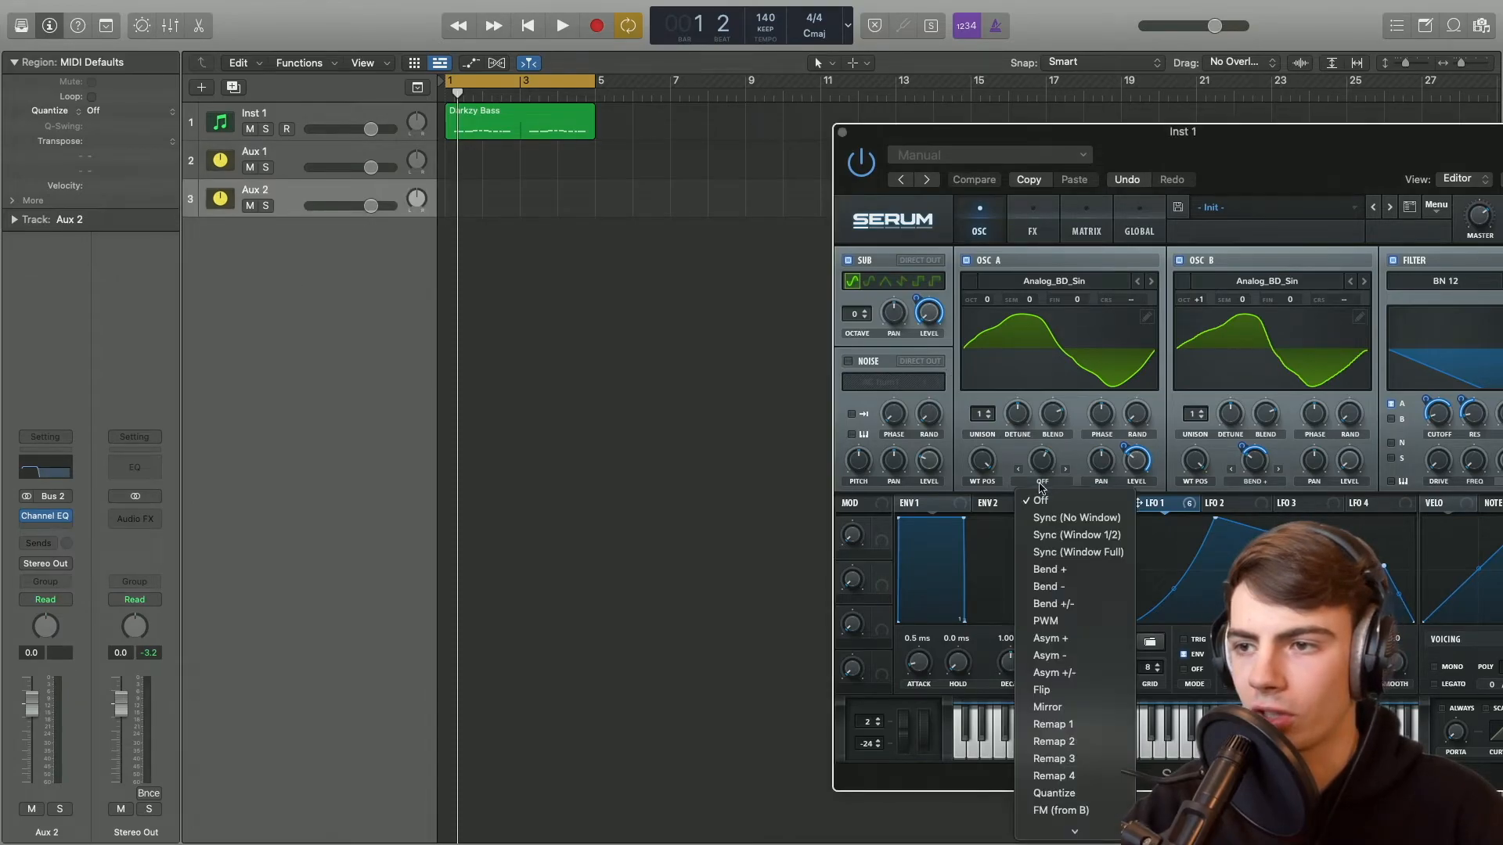
left_click(1060, 810)
key("space")
left_click(266, 167)
Step: Rename the Aux 1 track as Bass high and the Aux 2 track as Bass low, and stop playback
double_click(254, 151)
type("Bass high")
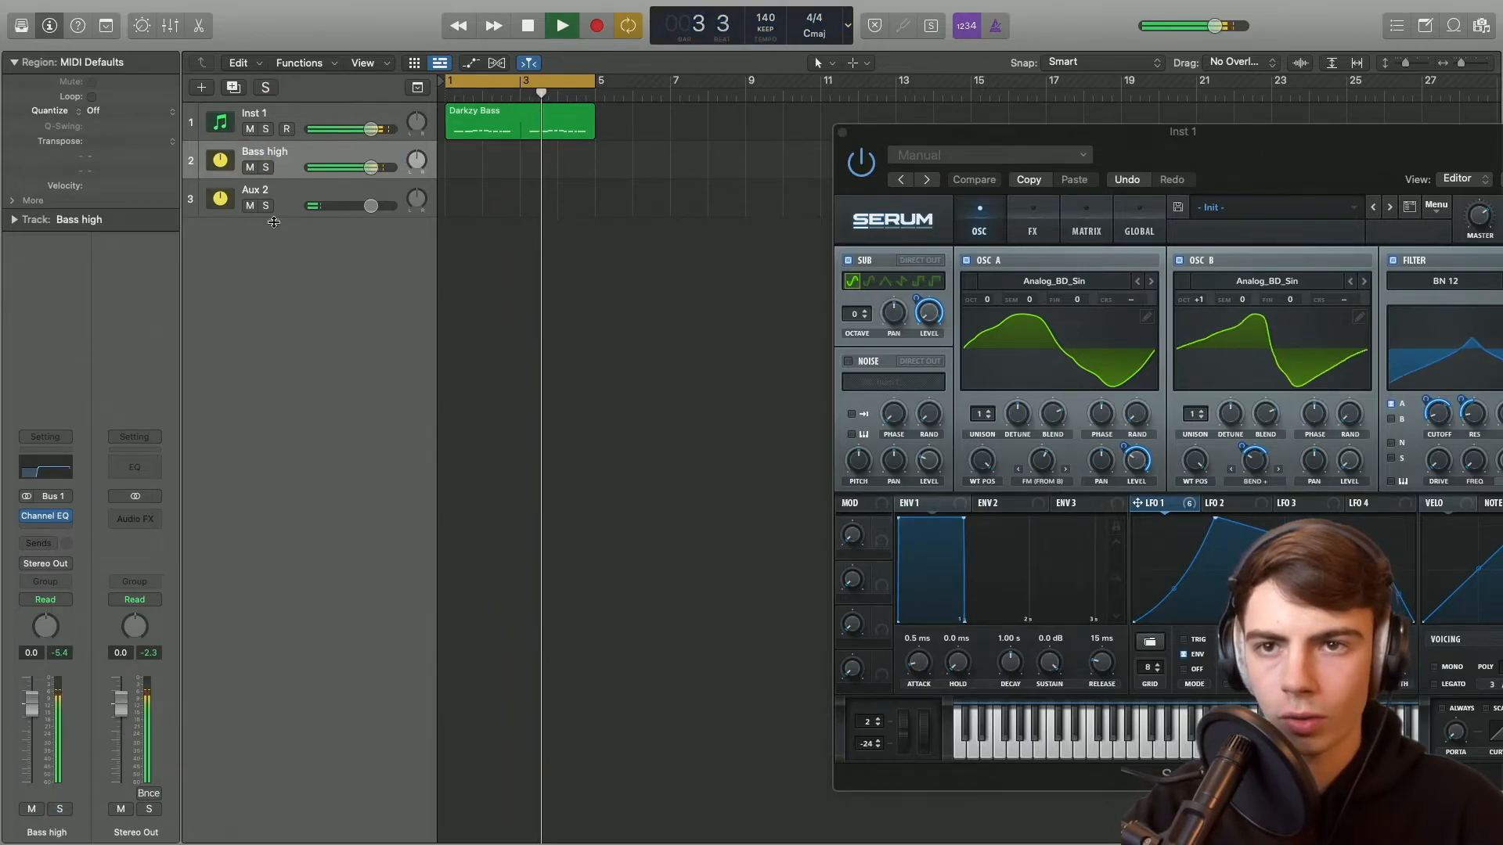
key("Tab")
type("Bas")
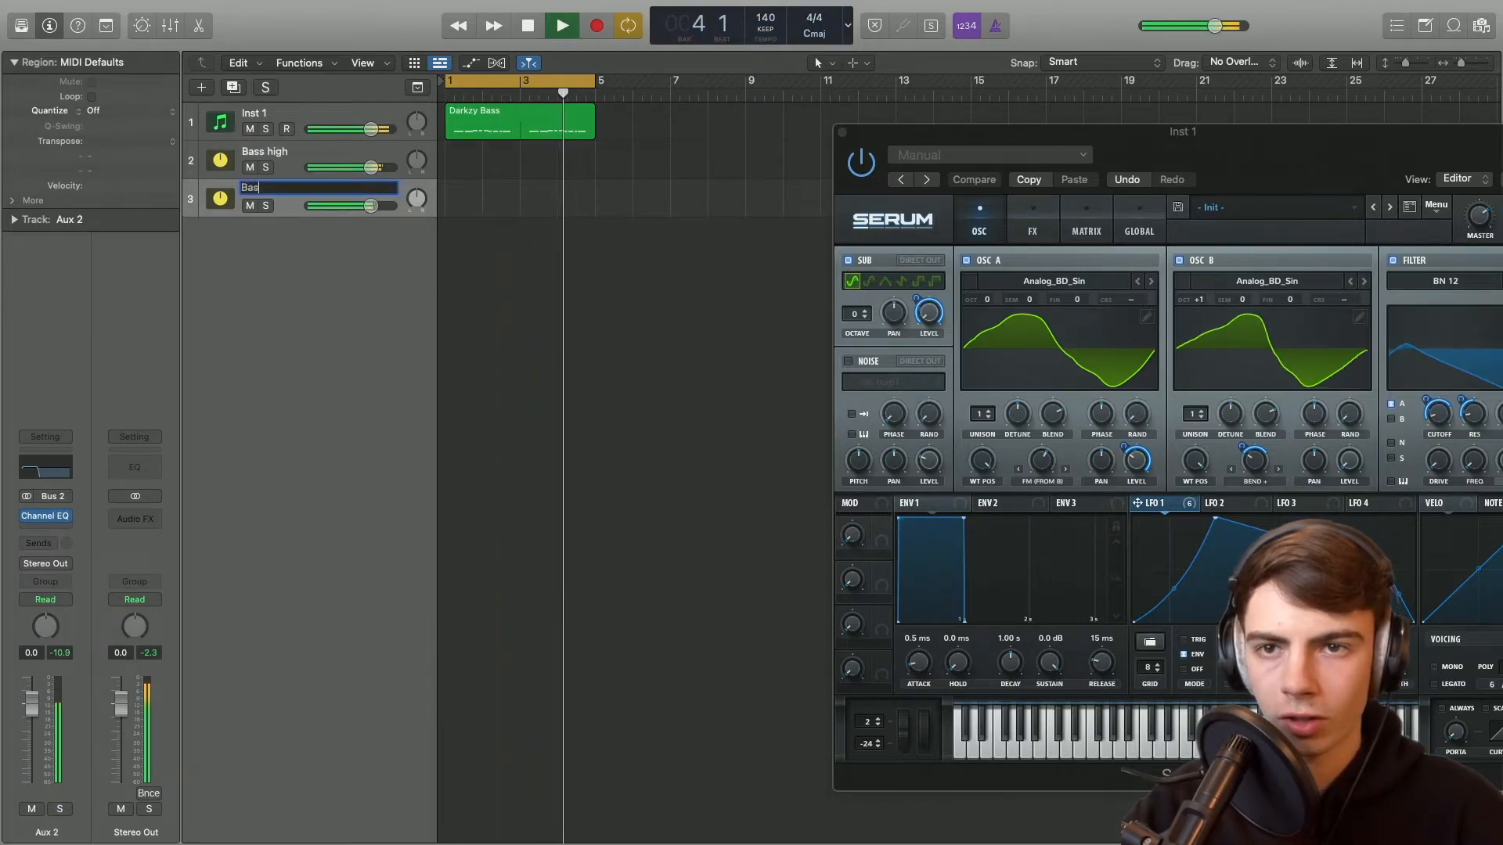
type("s low")
key("Return")
key("space")
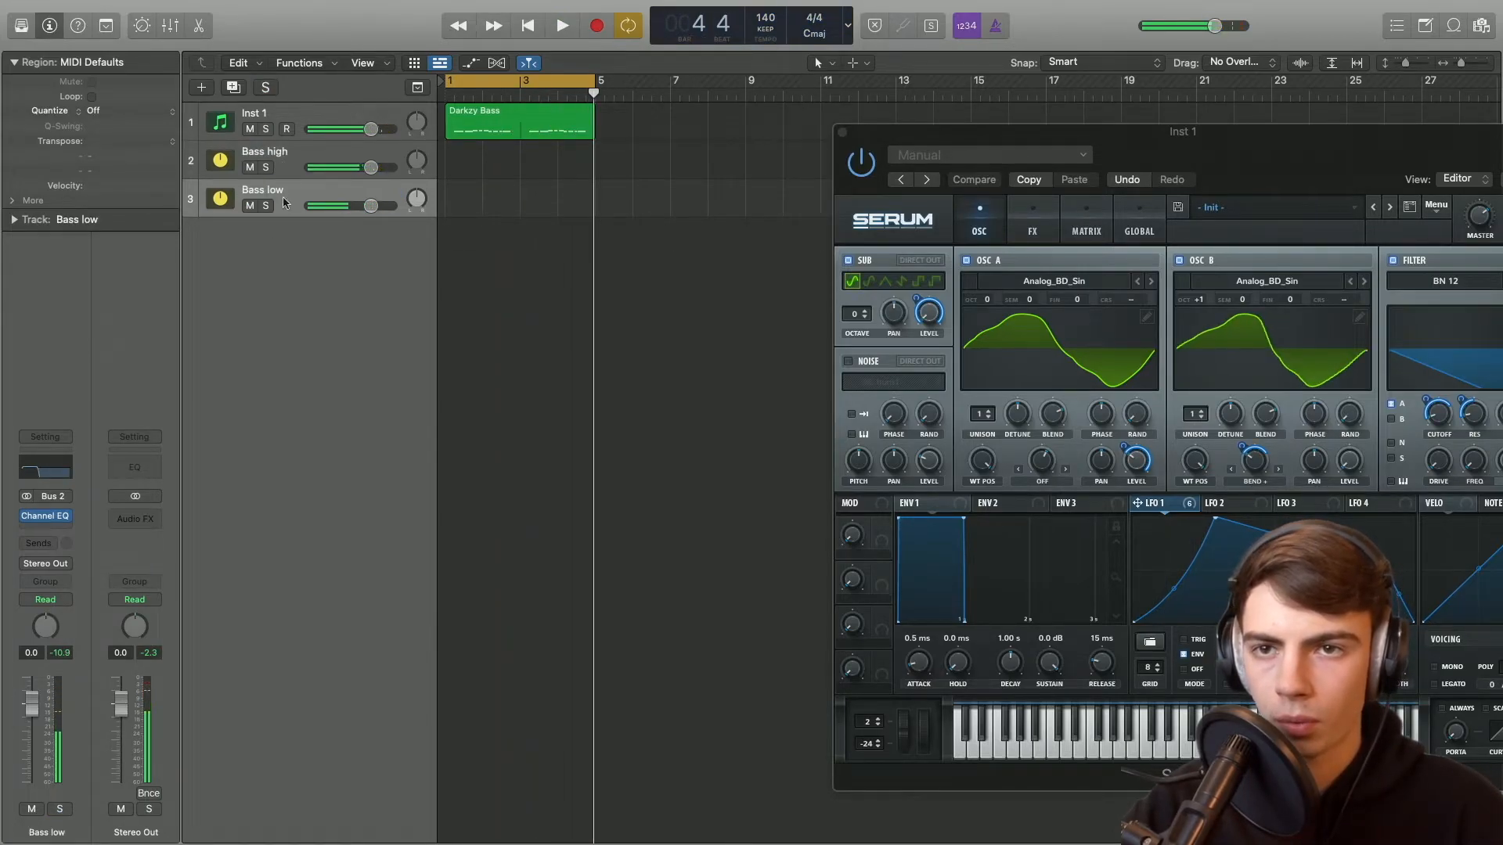
Step: Insert the stereo Nicky Romero Kickstart plug-in after the Channel EQ on the Bass low track
left_click(46, 533)
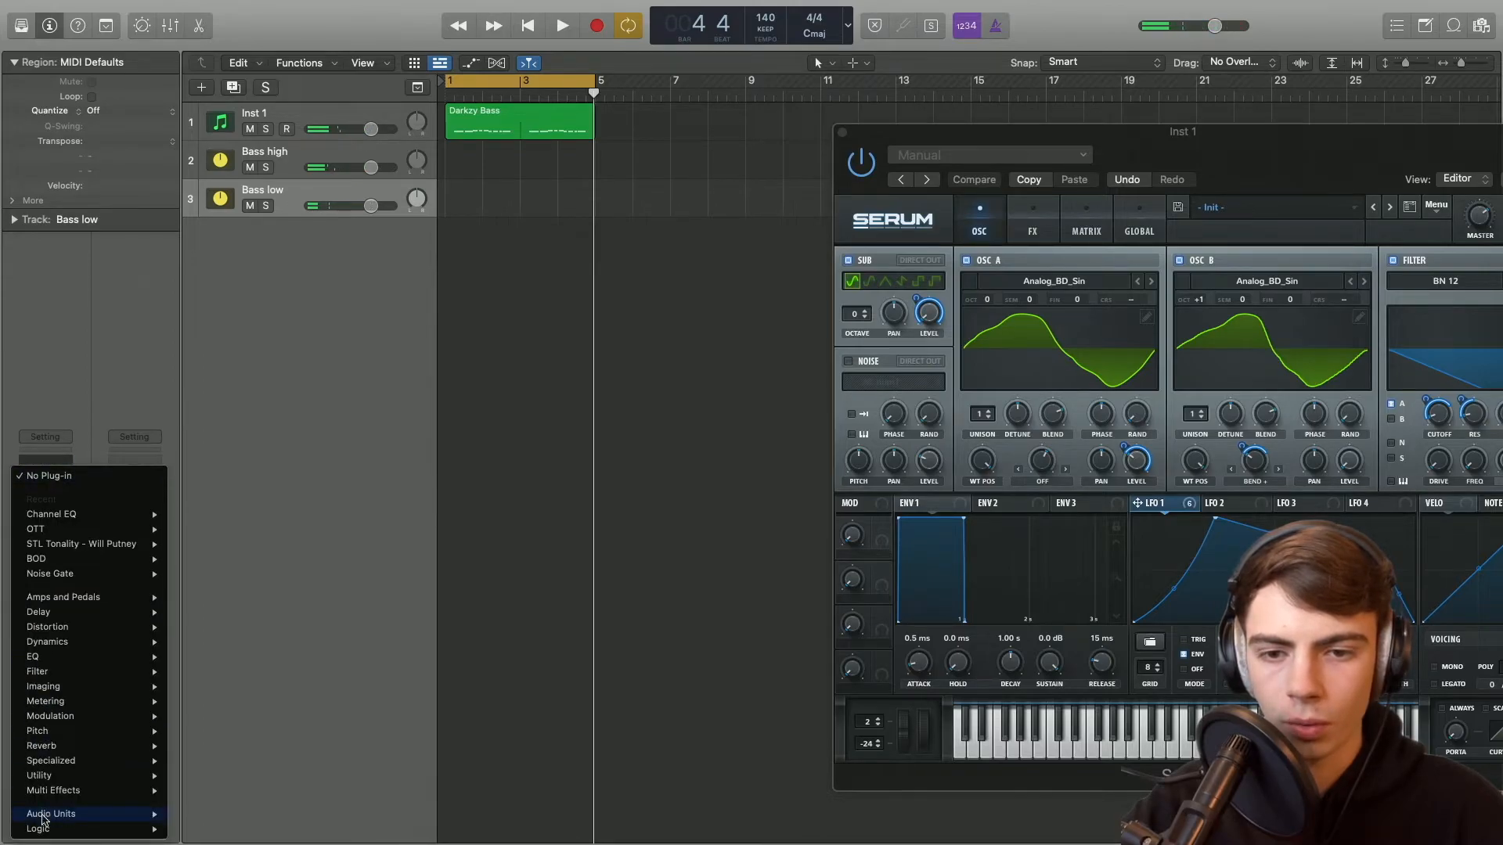
mouse_move(125, 814)
mouse_move(226, 638)
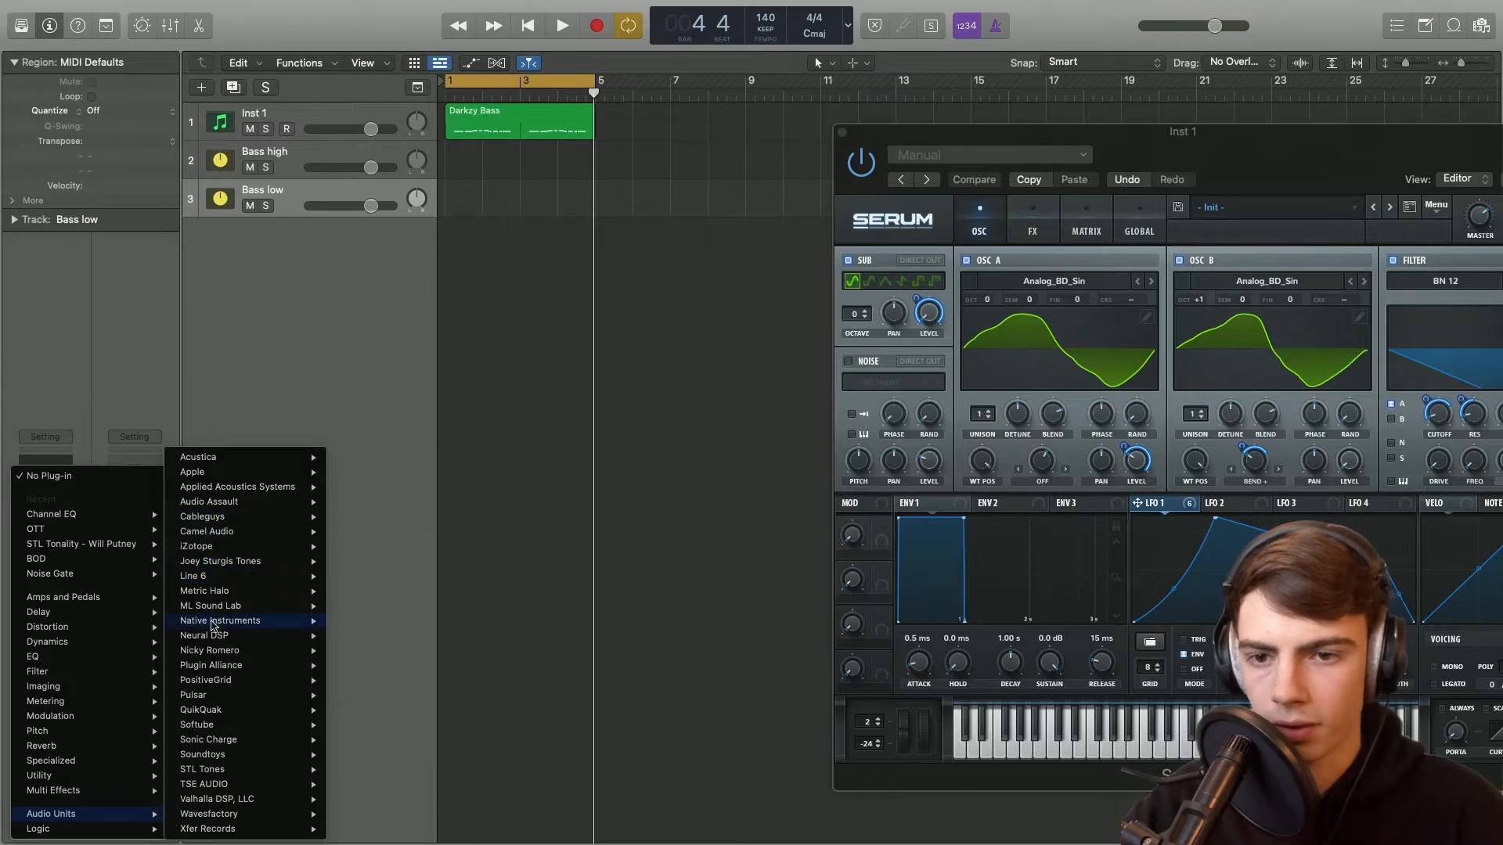
mouse_move(370, 651)
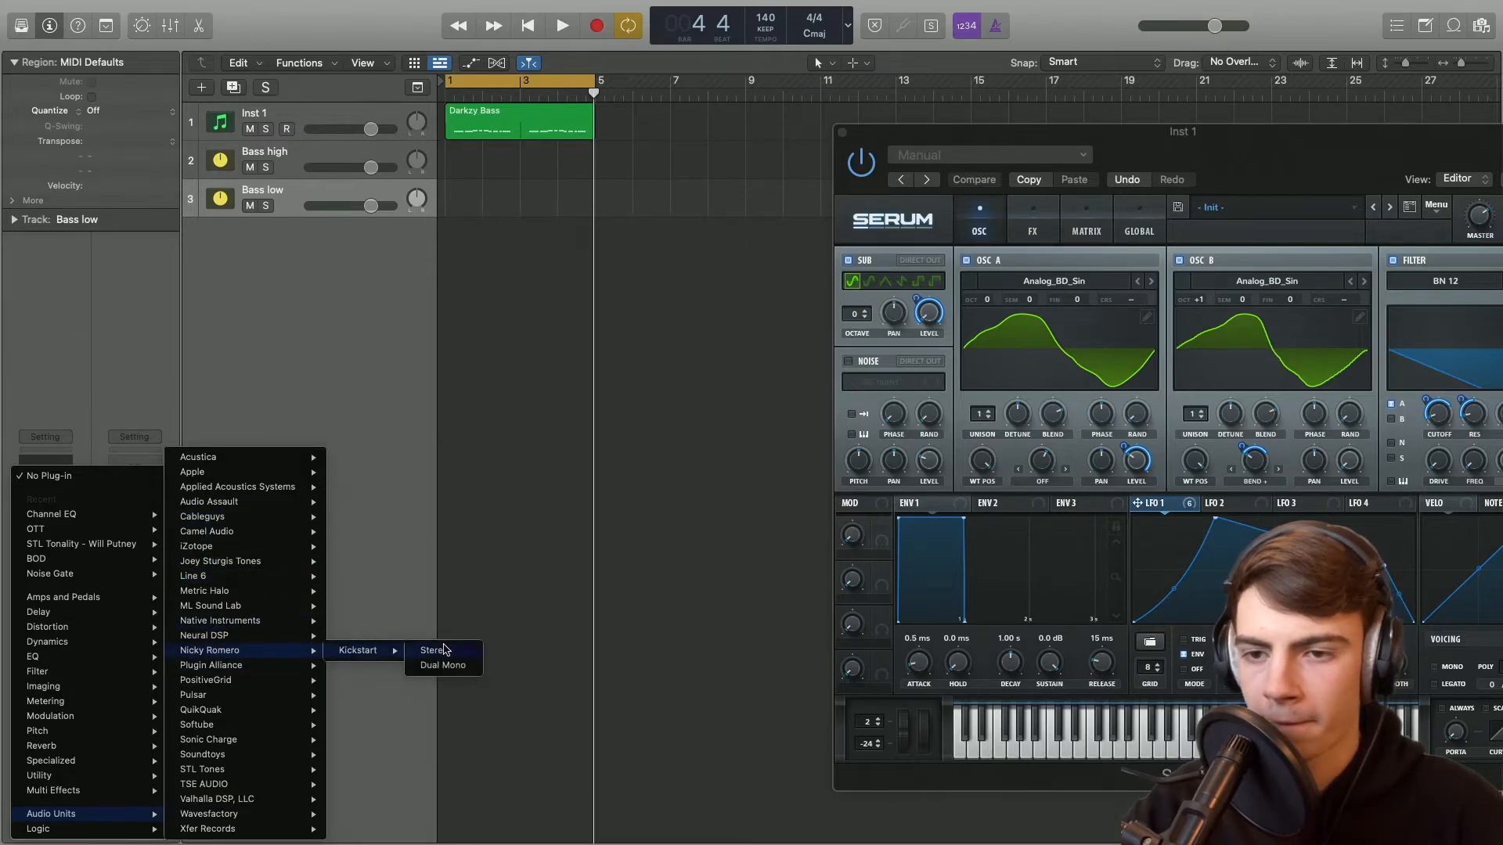
left_click(443, 650)
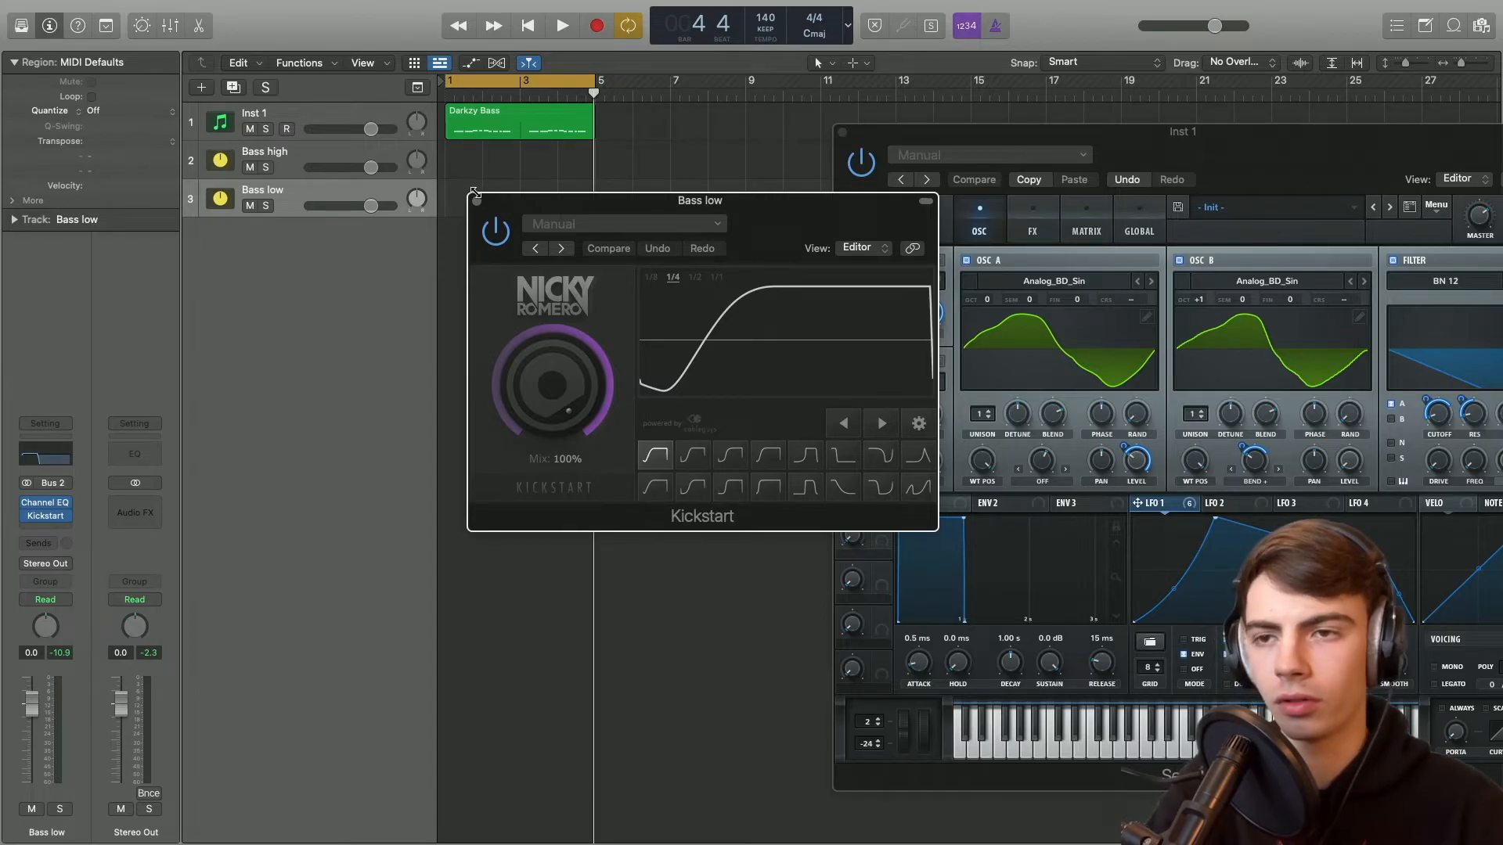
Step: Set oscillator A's warp mode to FM (from B) again and close the Kickstart window
left_click(1042, 482)
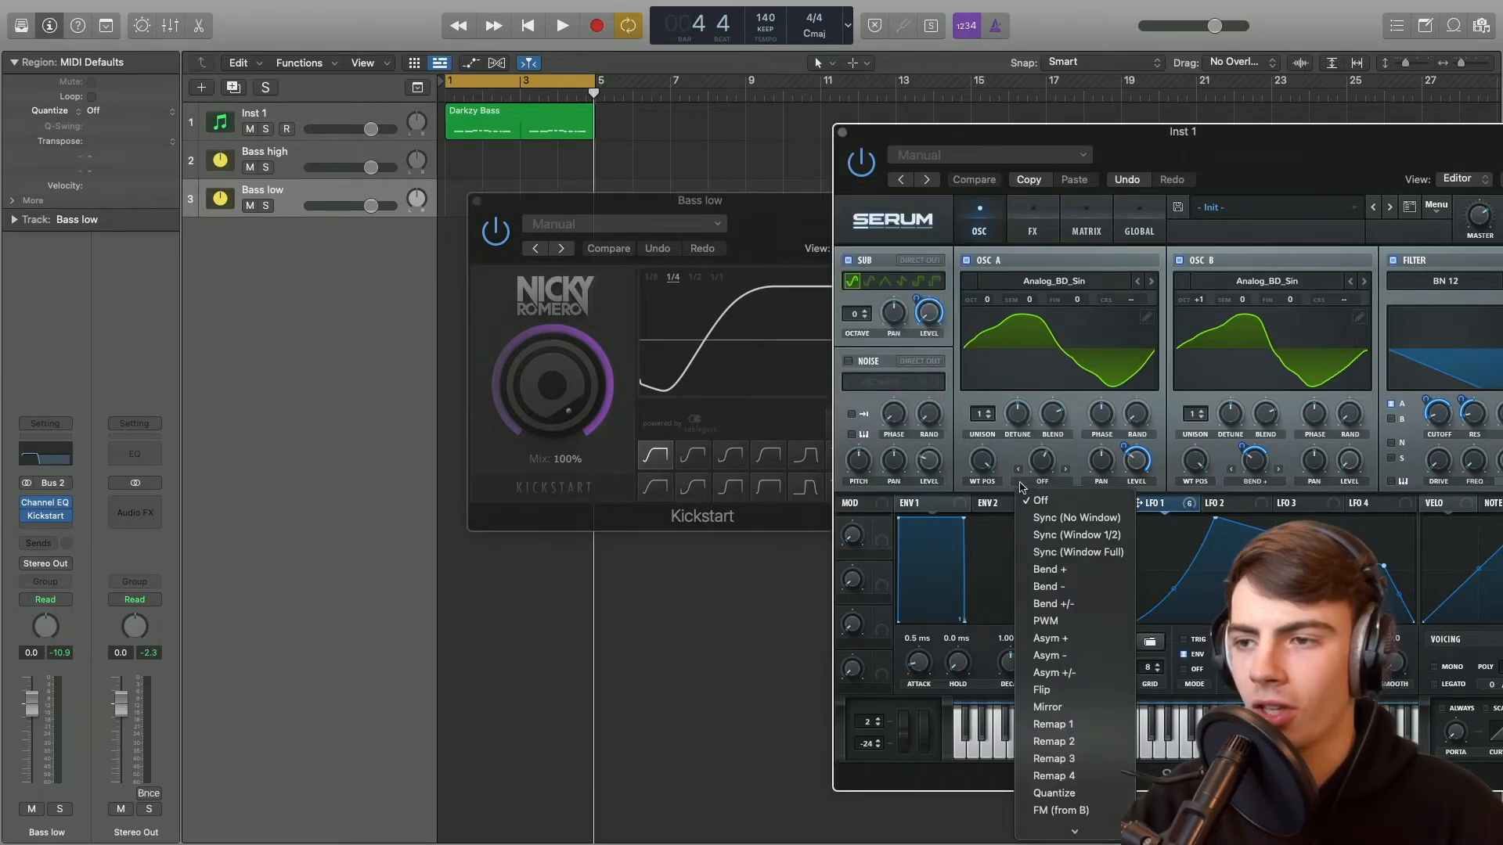
scroll(1050, 818, "down", 3)
left_click(1043, 760)
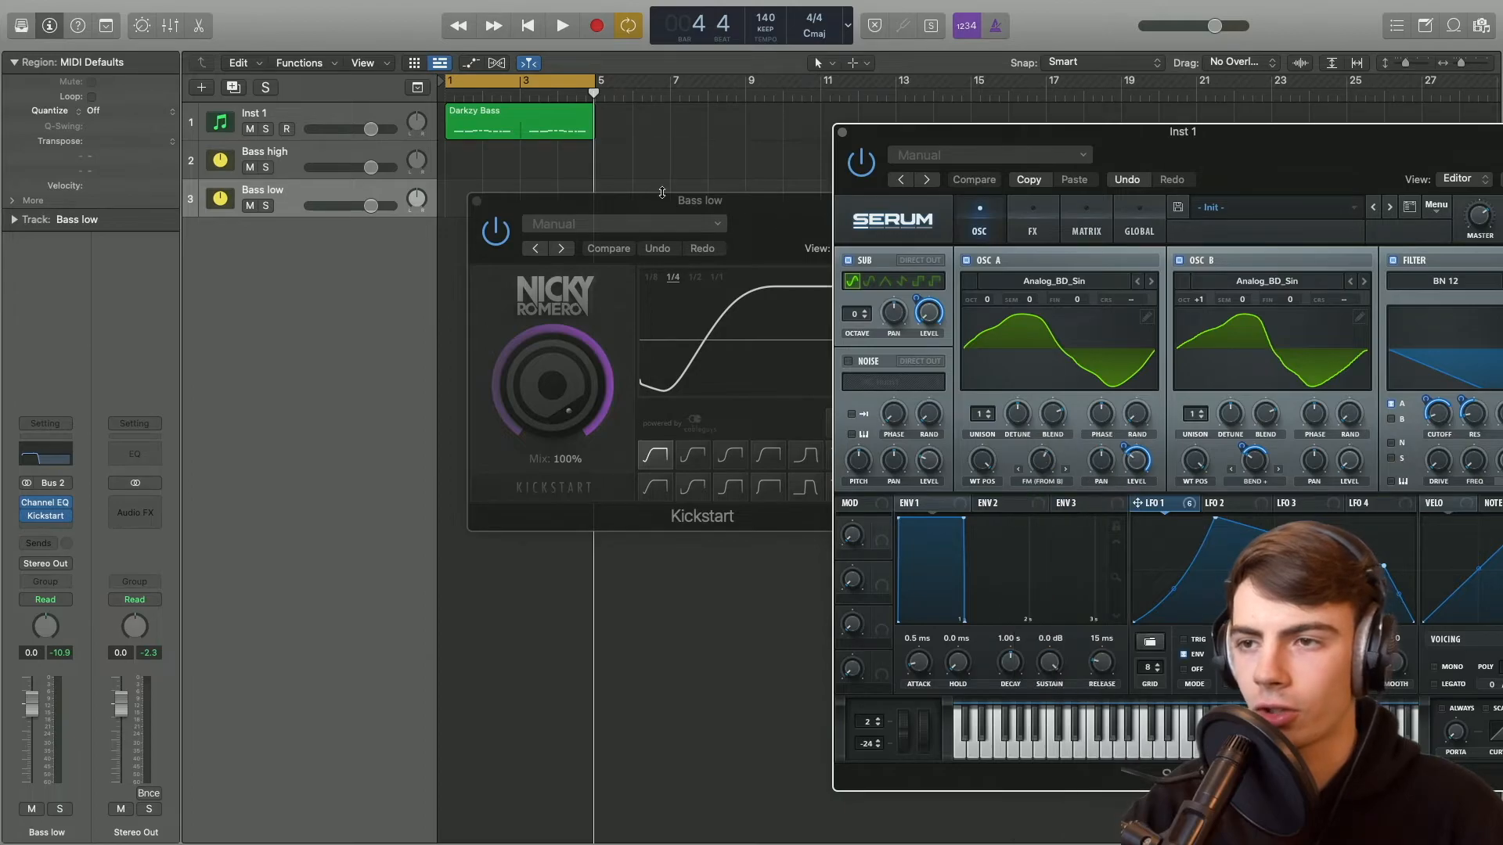
left_click_drag(538, 201, 303, 301)
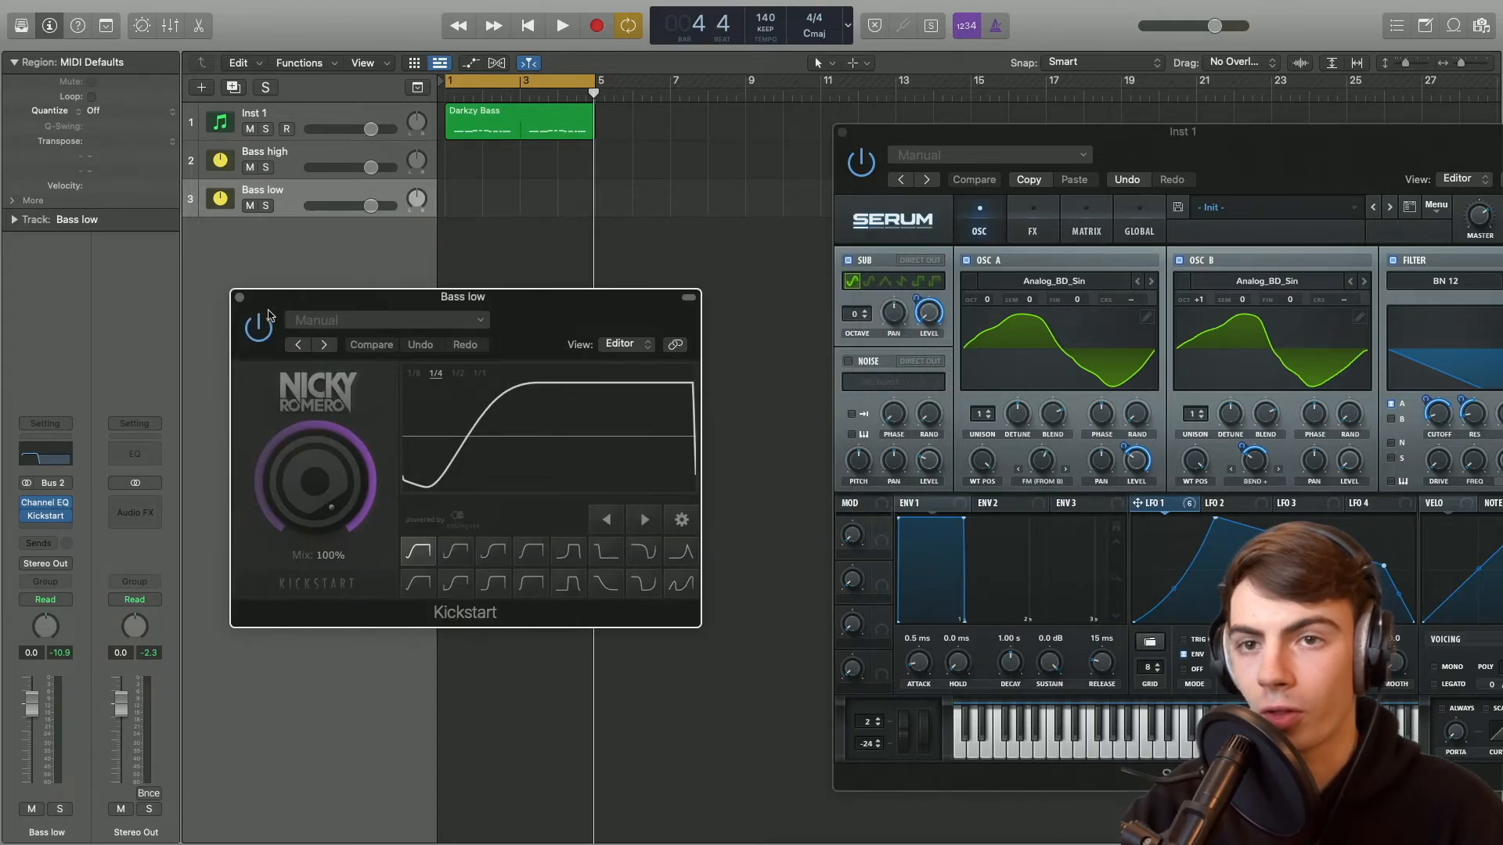
left_click(242, 300)
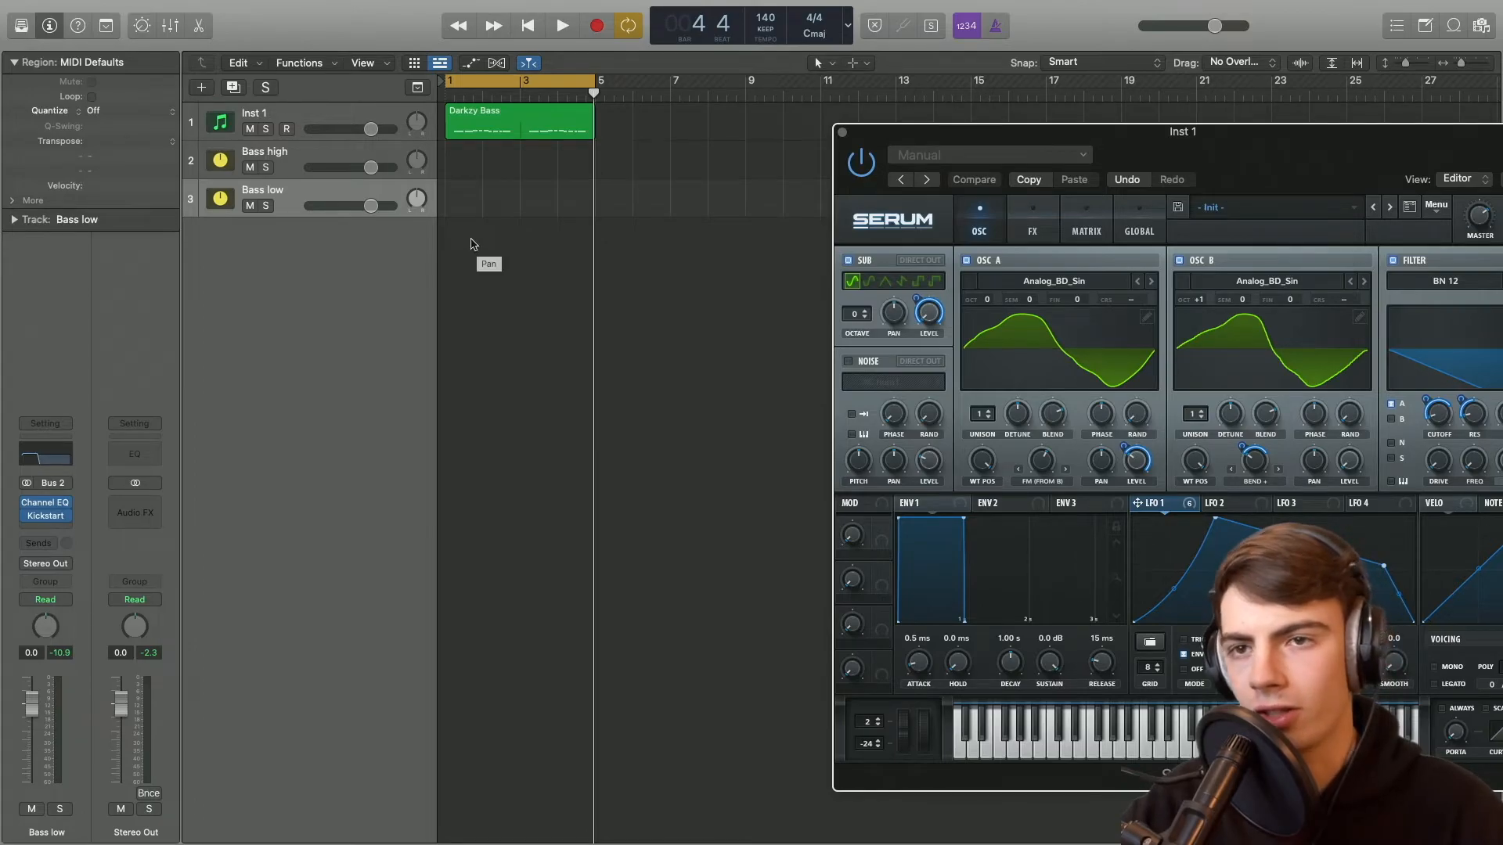
Step: Insert the OTT plug-in after the Channel EQ on the Bass high track
left_click(332, 150)
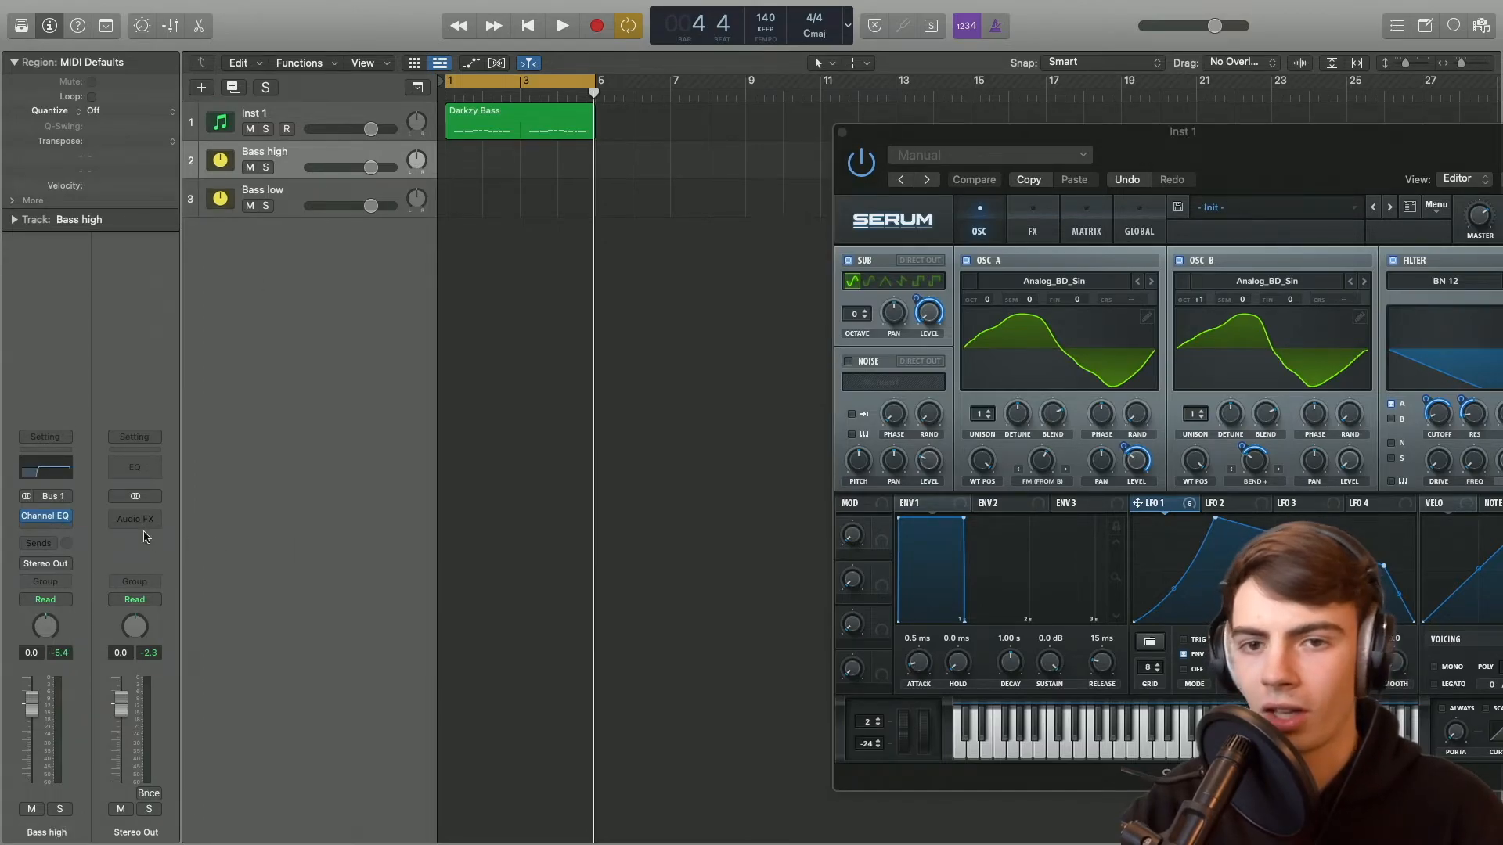
left_click(57, 533)
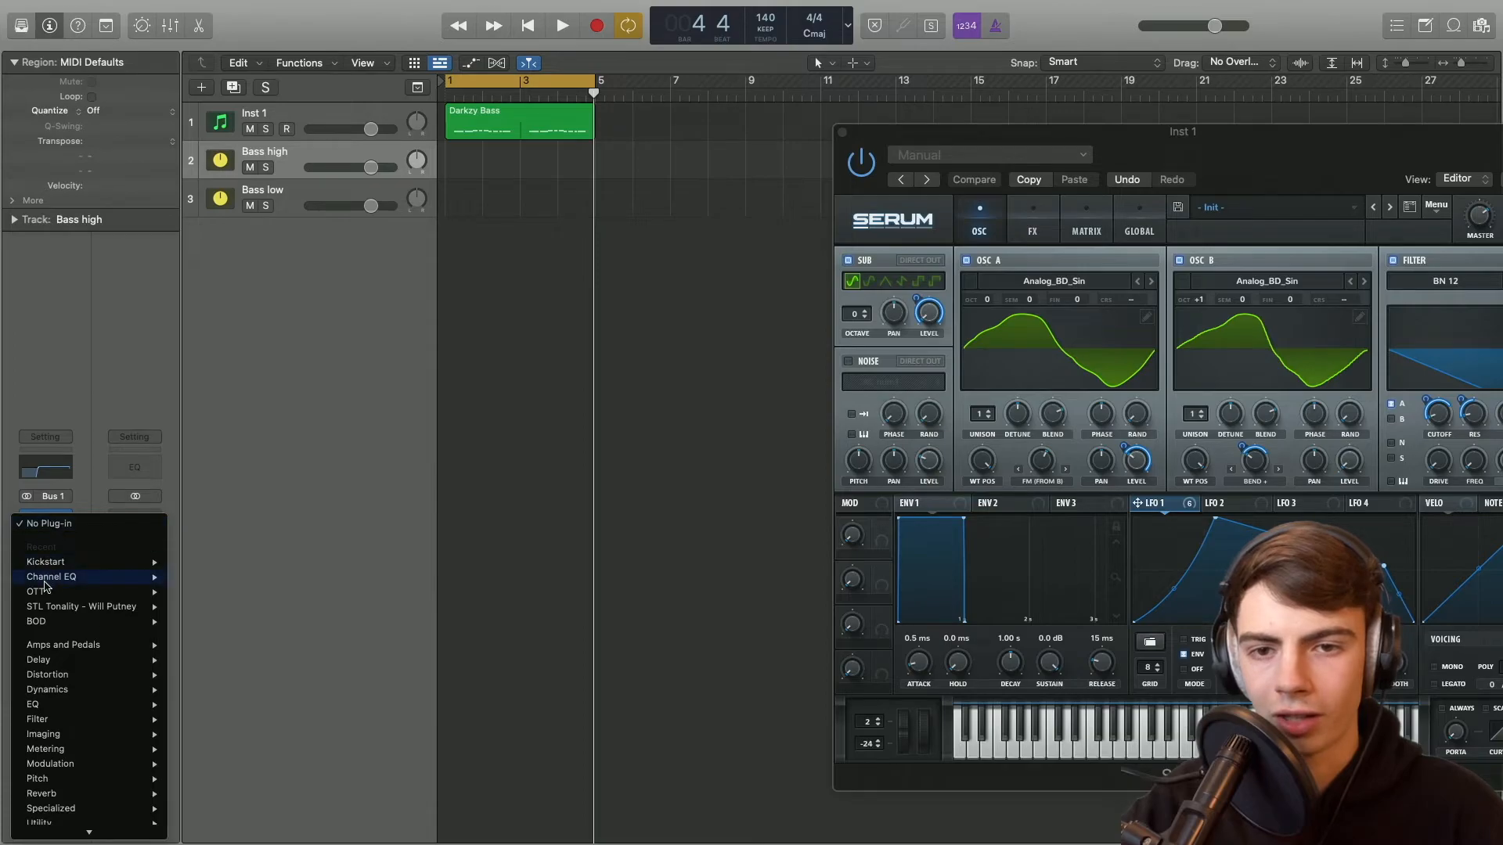
mouse_move(44, 595)
left_click(227, 601)
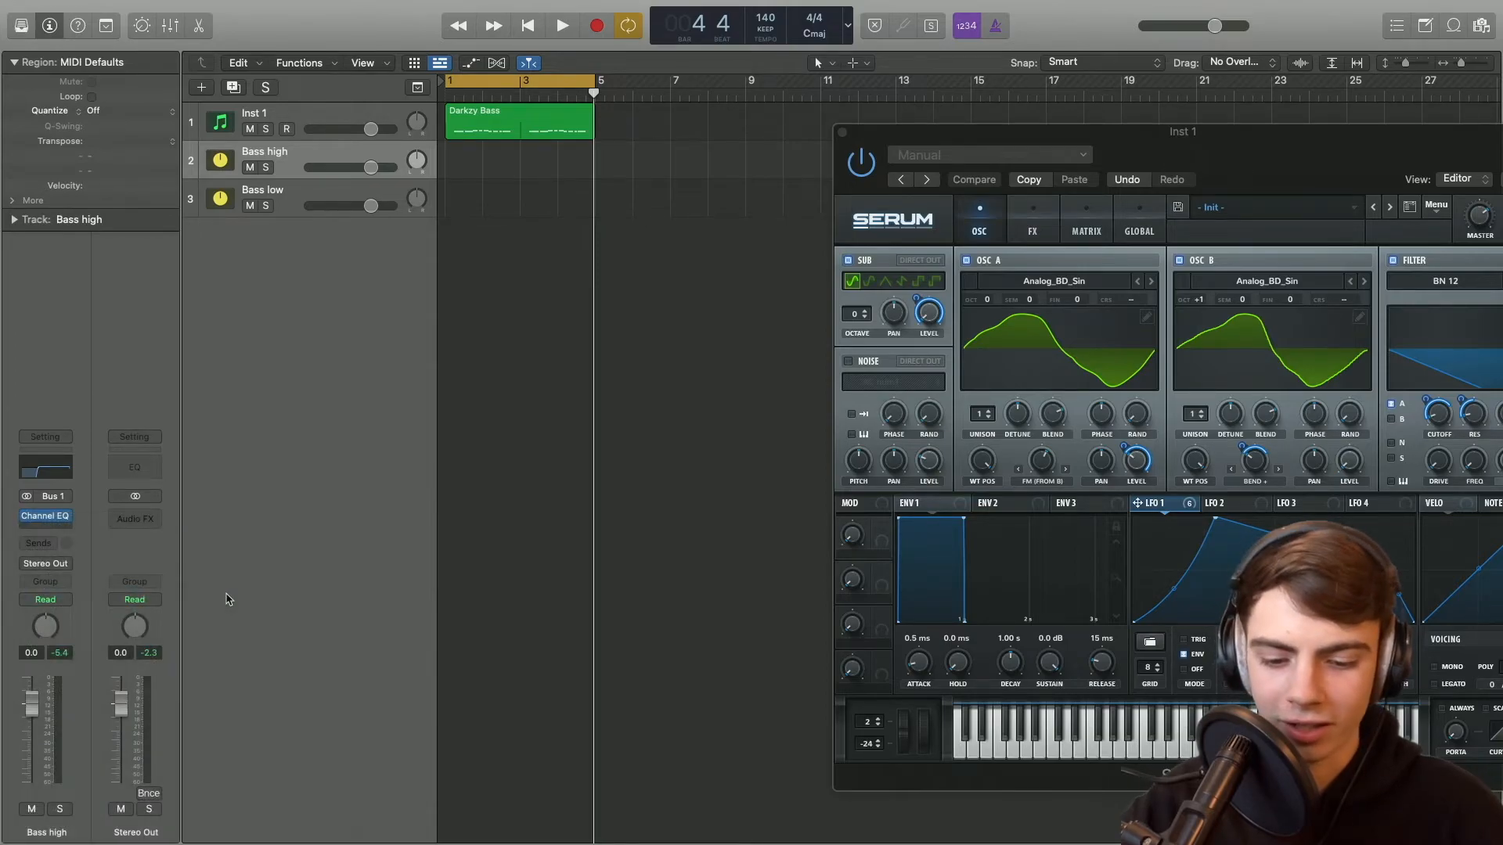
Step: Lower the depth of the Bass high OTT to 27 % and play the loop to hear it
left_click_drag(495, 375, 491, 414)
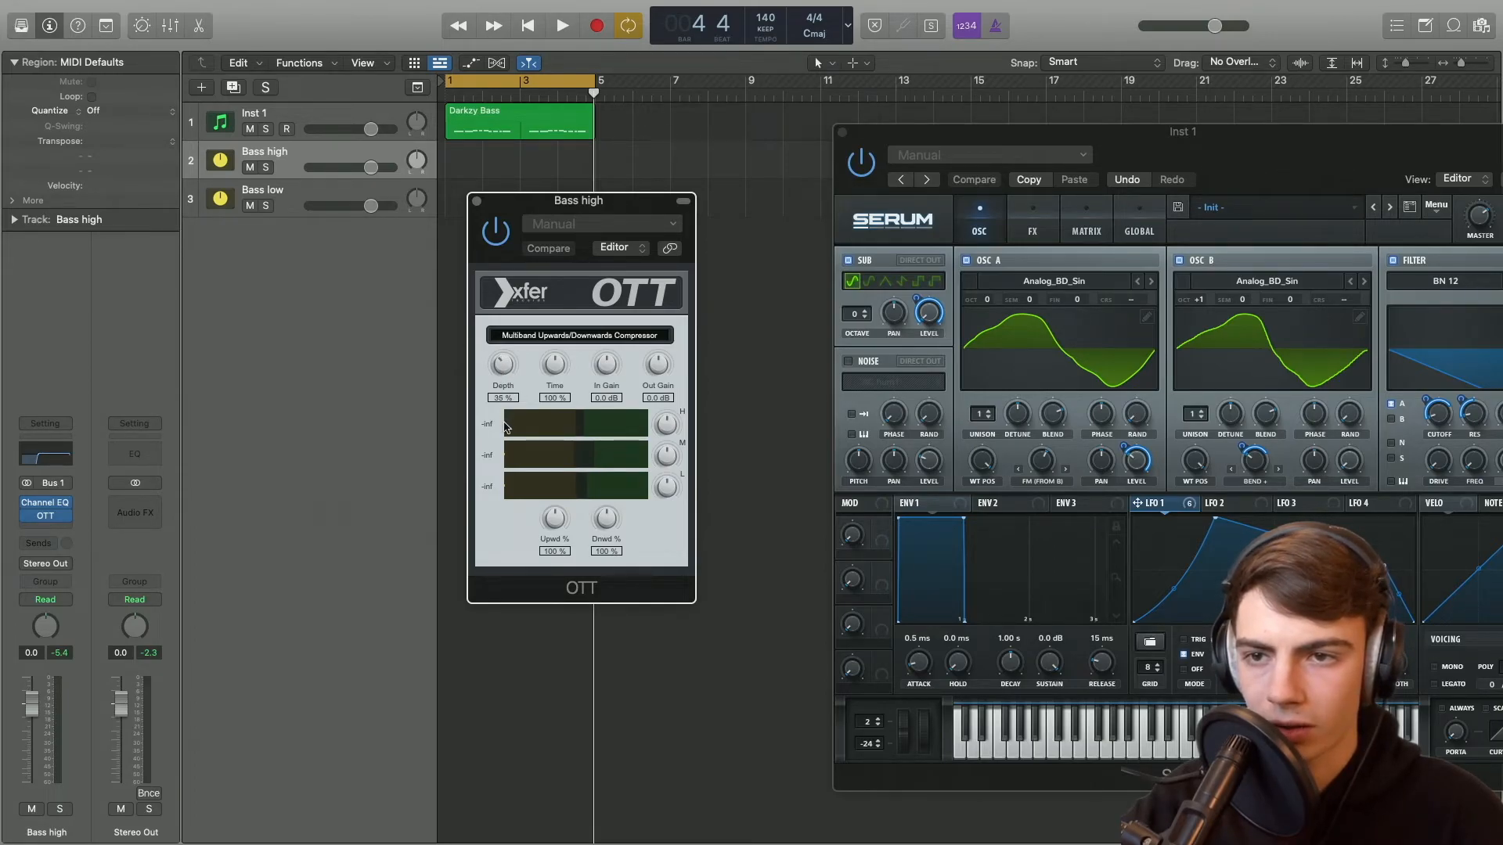
key("space")
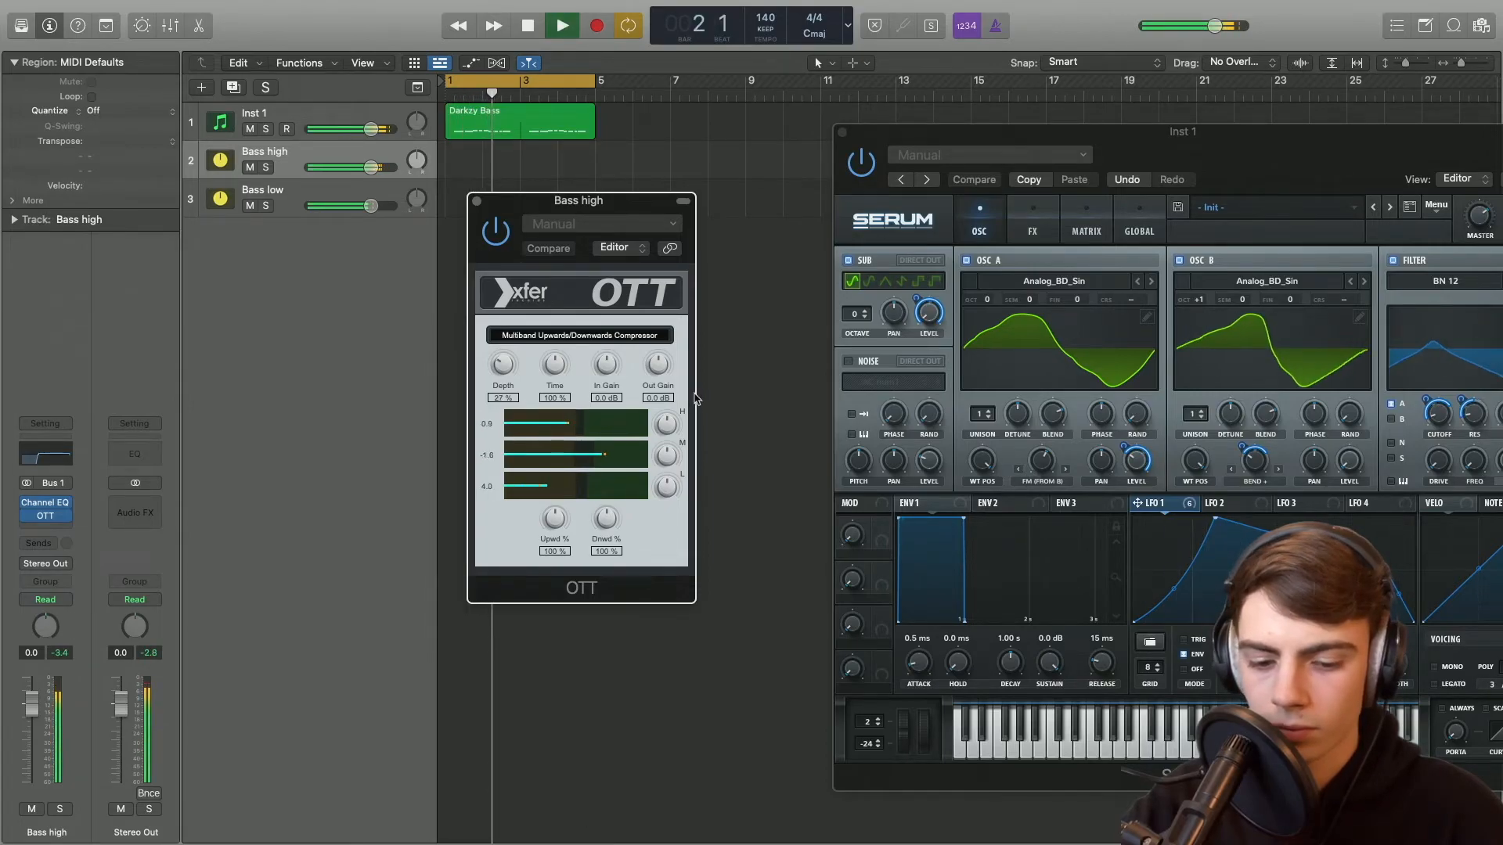
key("space")
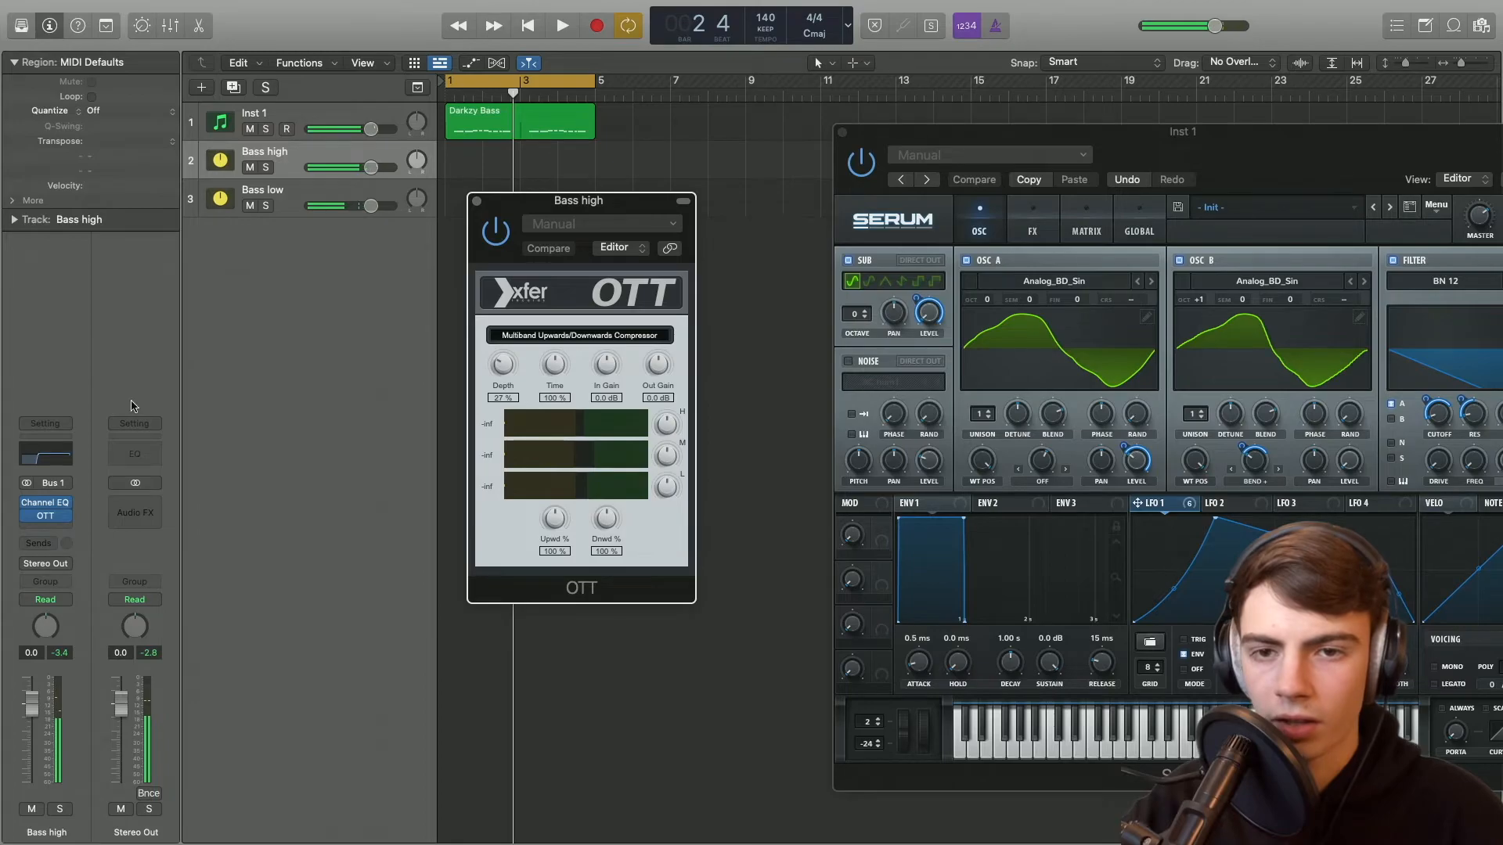
Step: Insert the stereo Xfer Records SerumFX plug-in after OTT on Bass high and move its window clear of Serum
left_click(45, 531)
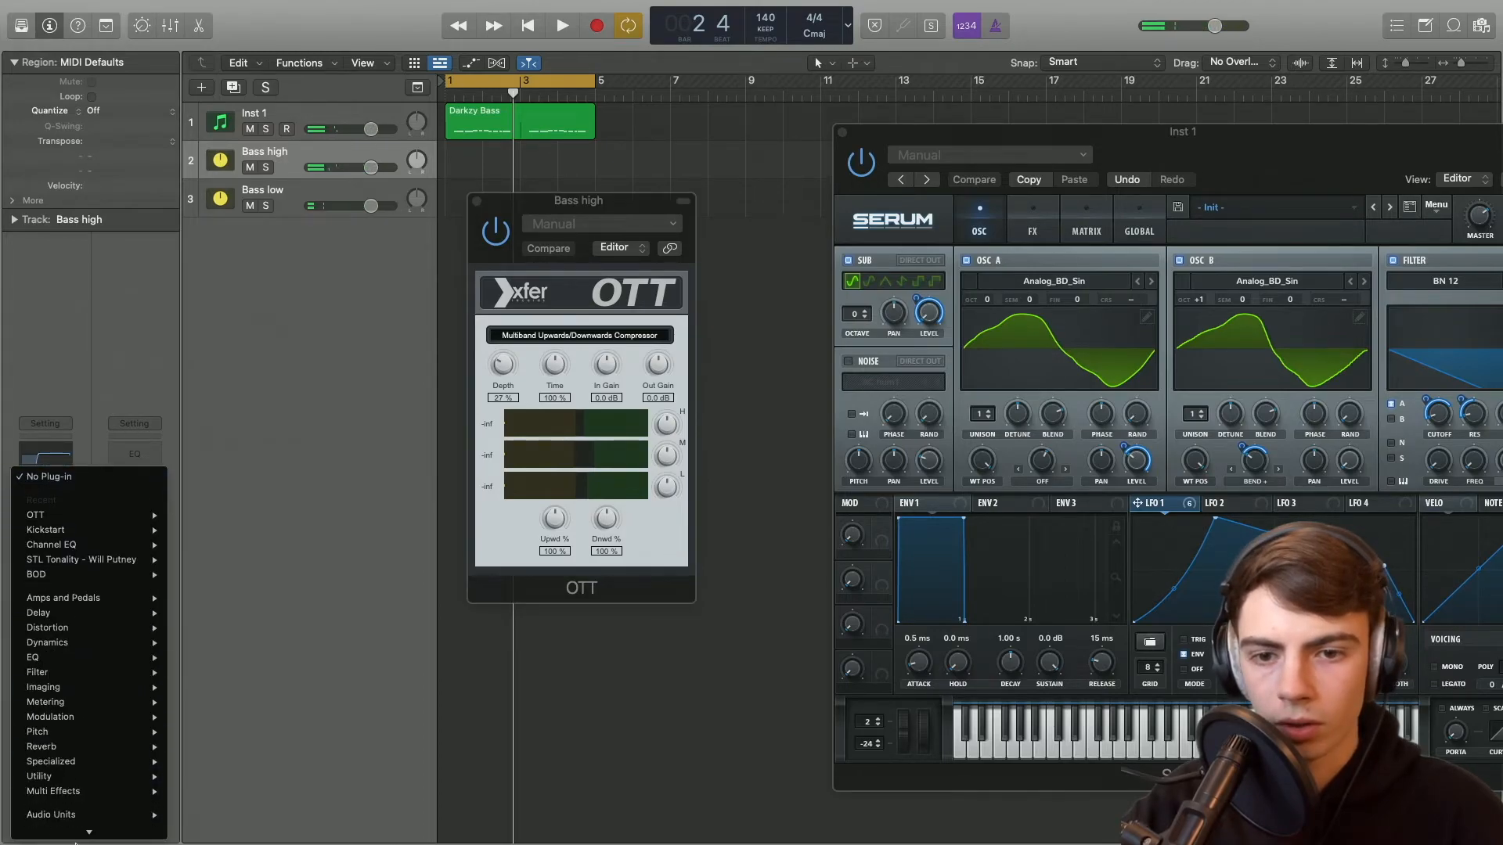
mouse_move(51, 814)
mouse_move(211, 828)
mouse_move(348, 814)
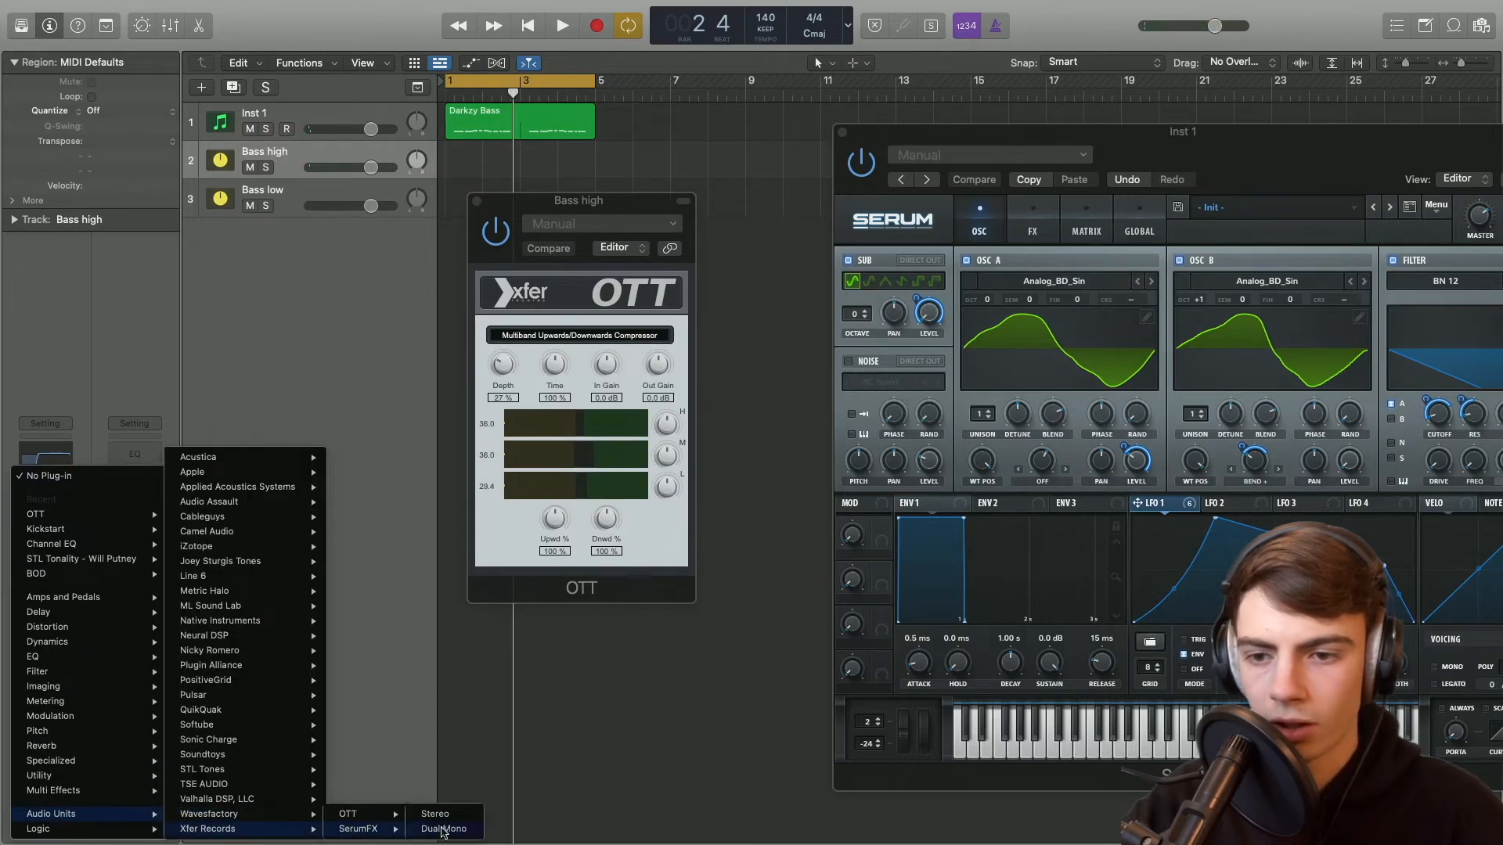
left_click(449, 819)
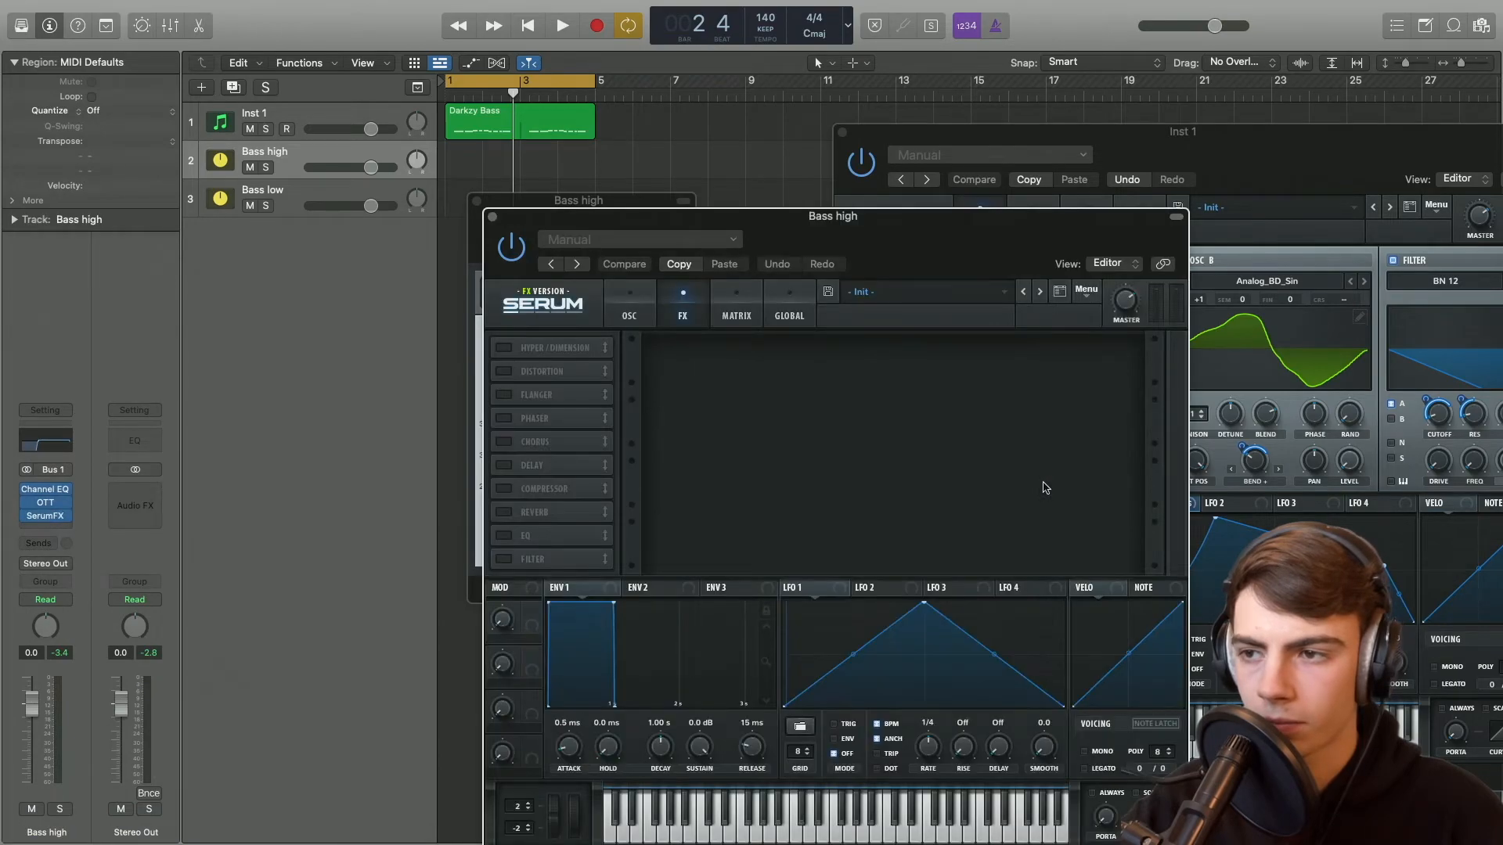
left_click_drag(954, 213, 565, 111)
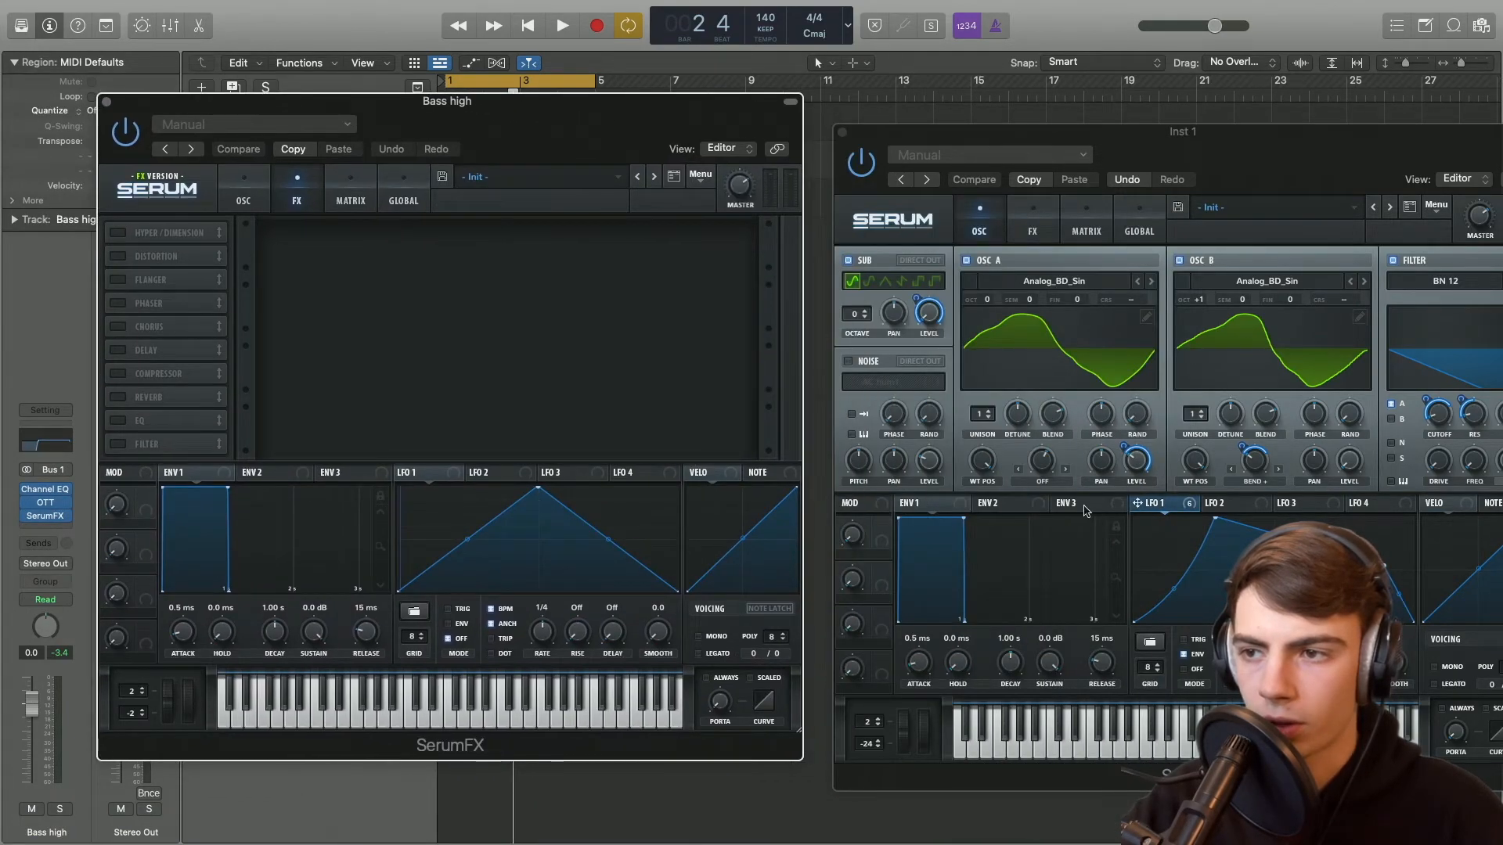
Step: Switch the warp mode of Serum's oscillator A from Off to FM (from B)
left_click(1042, 480)
scroll(1074, 752, "down", 1)
left_click(1074, 761)
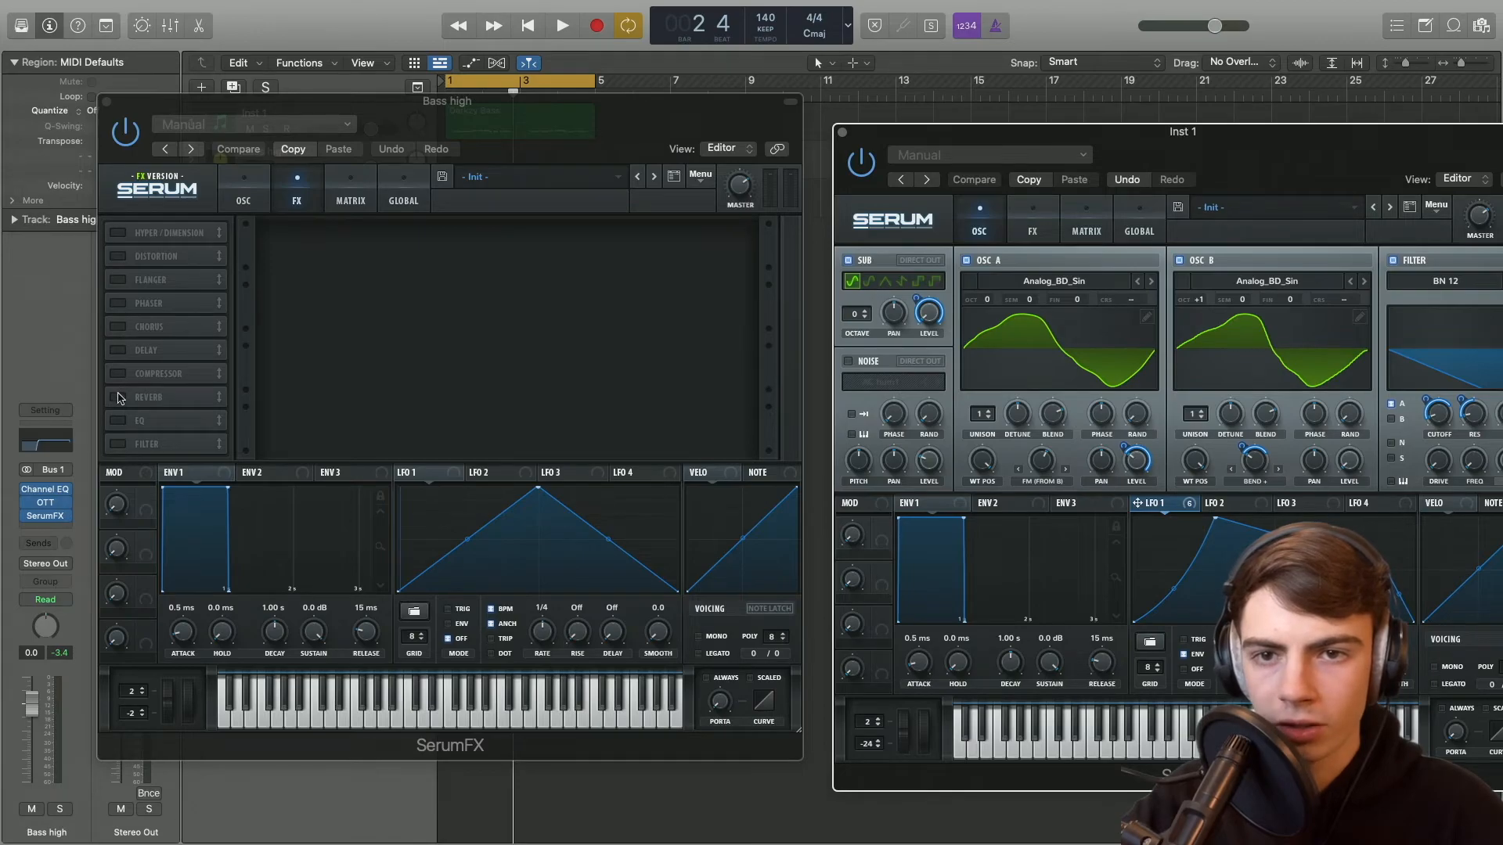
Step: Enable the Reverb effect in SerumFX on Bass high, set its size to 18 % and lower its decay
left_click(120, 397)
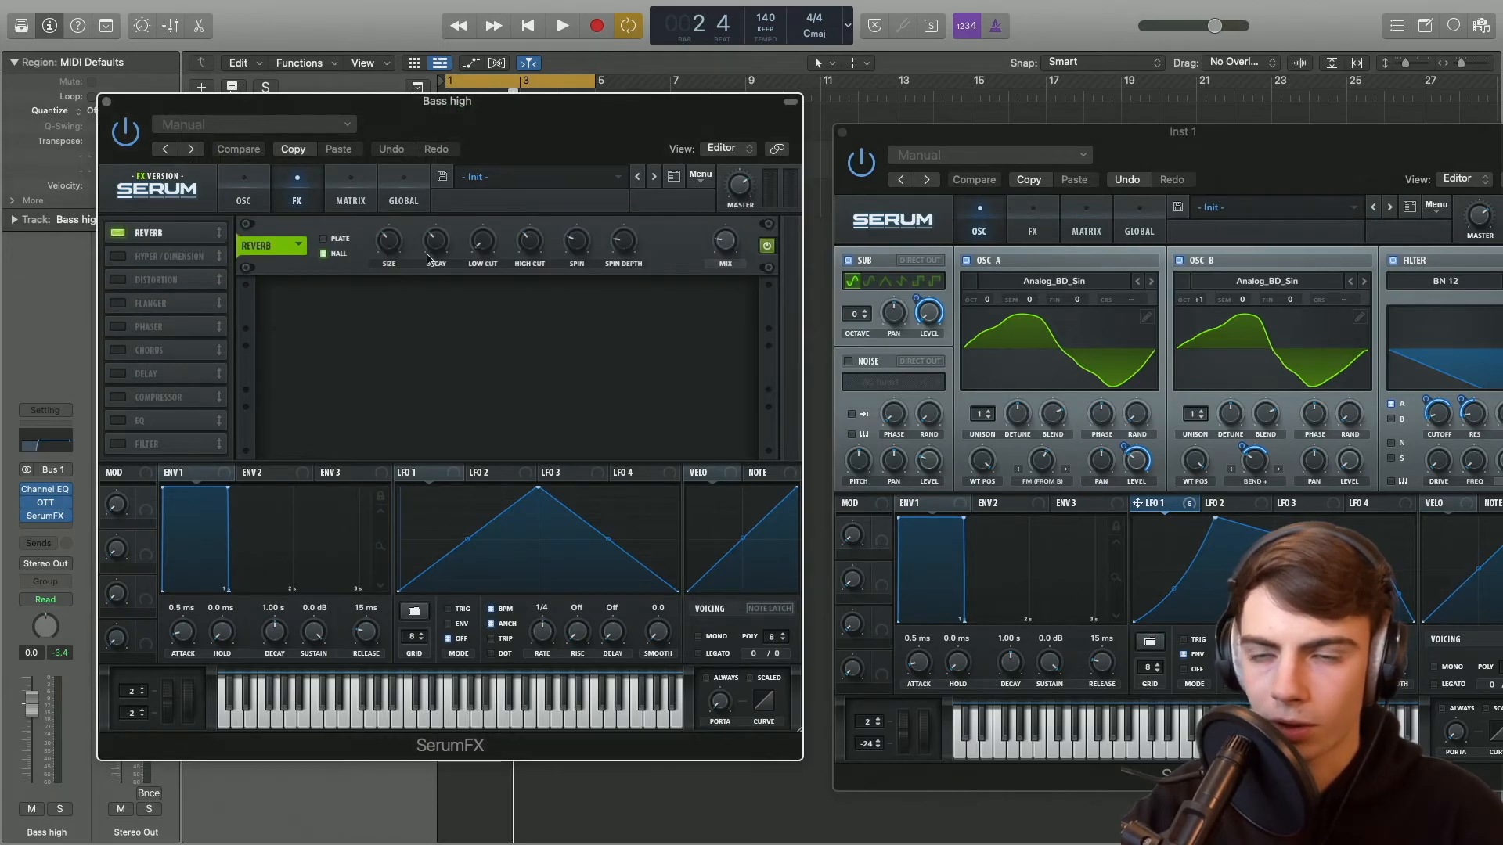
left_click_drag(386, 248, 386, 260)
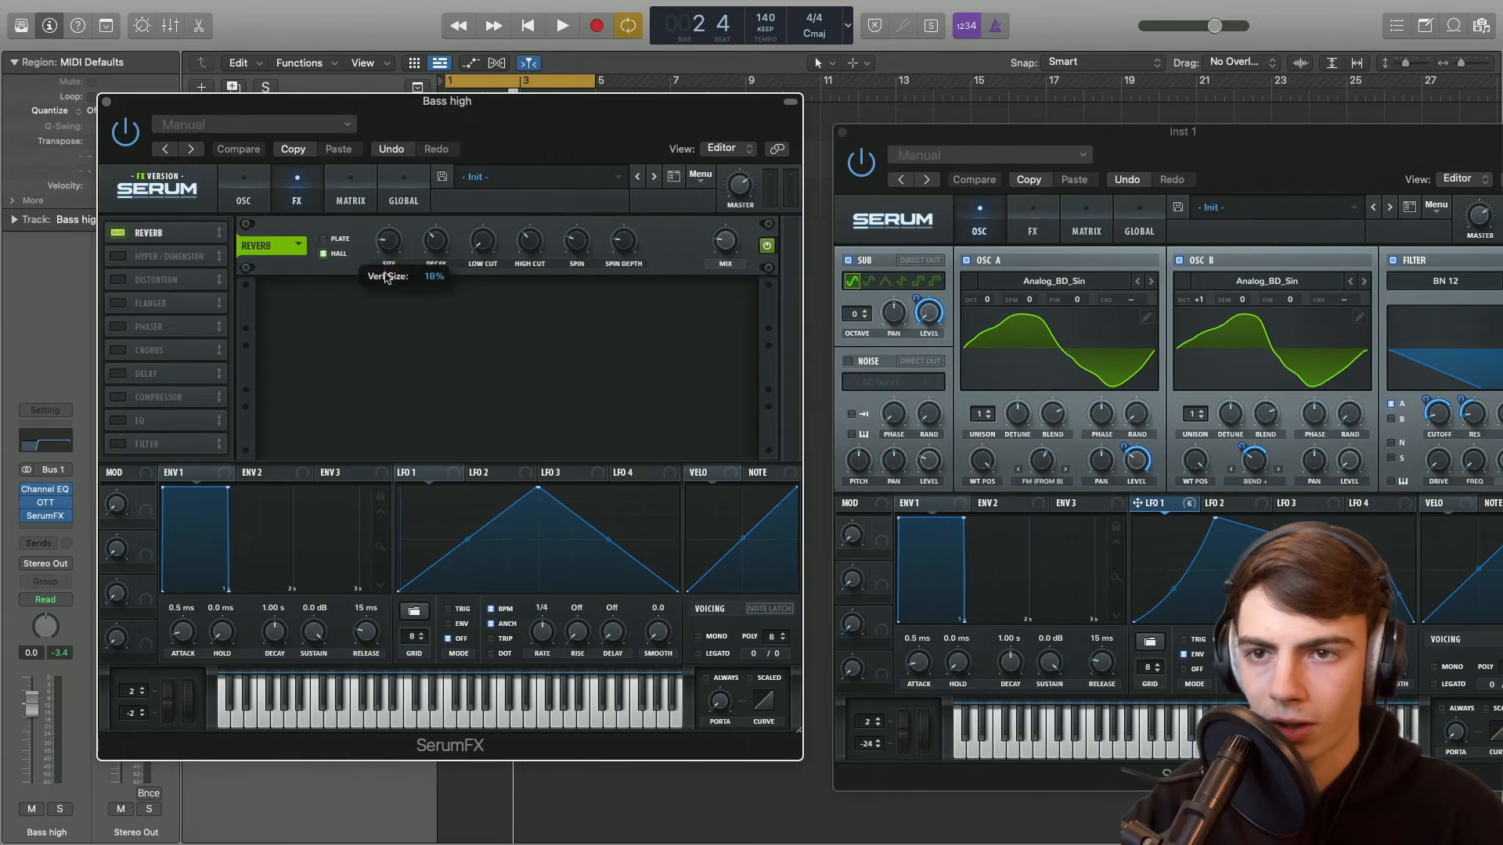
left_click_drag(426, 244, 425, 274)
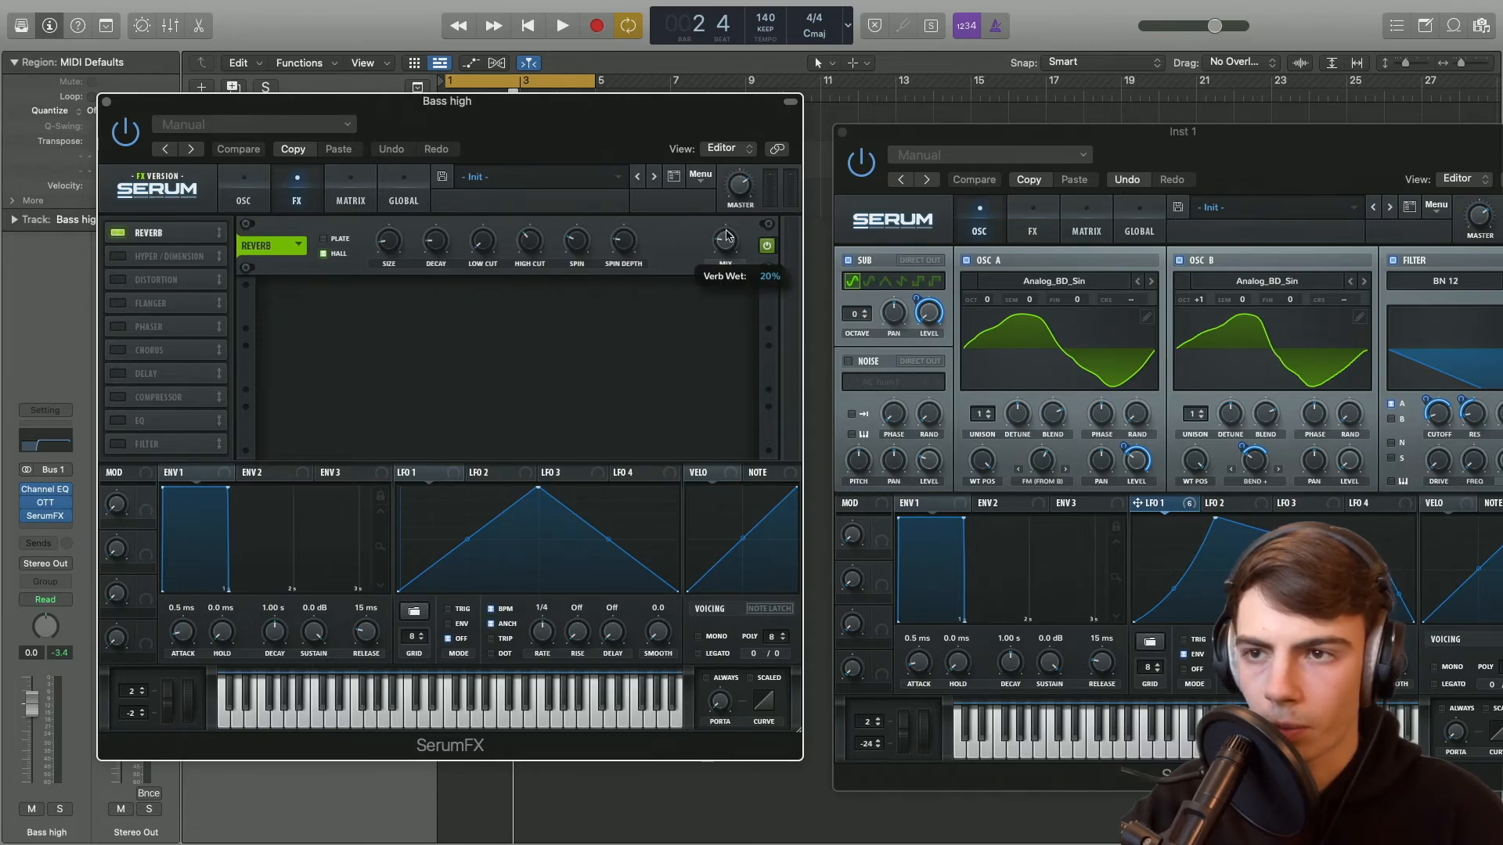
Step: Reduce the reverb's mix and decay slightly and set its size to 11 % while listening to the loop
key("space")
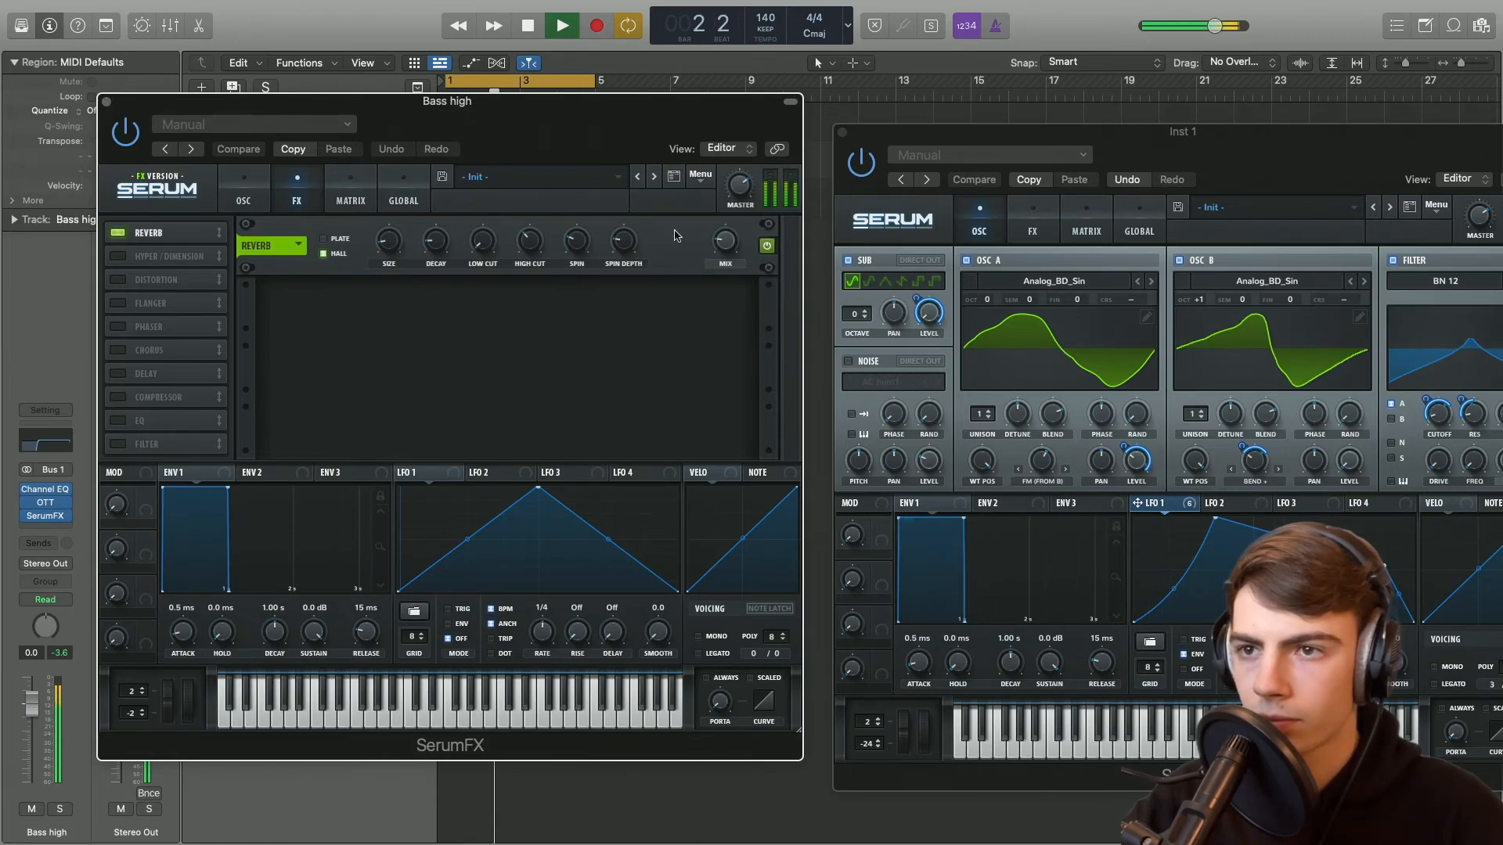
left_click_drag(726, 244, 723, 253)
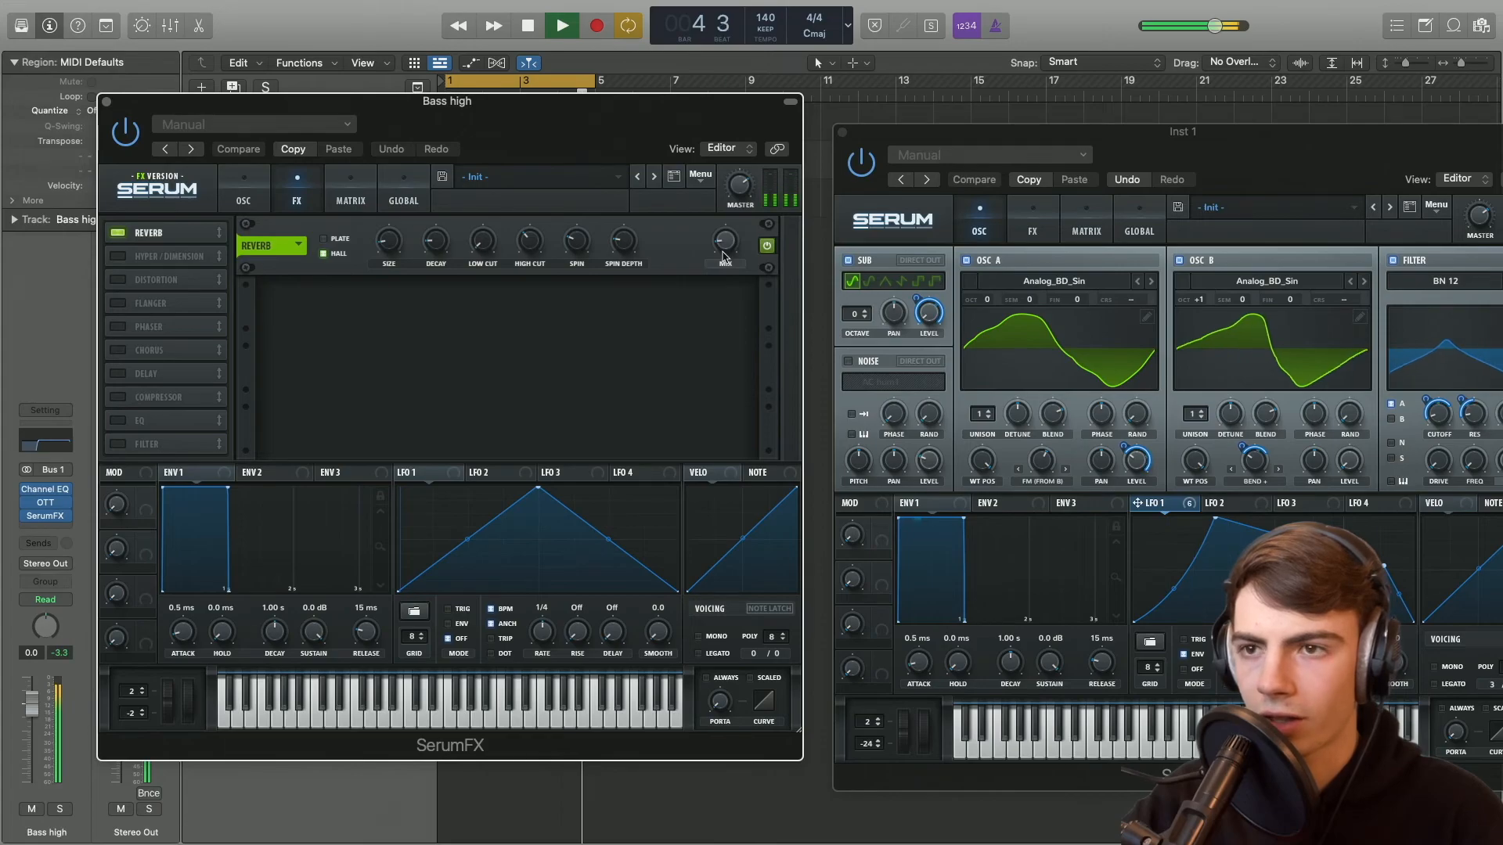
left_click_drag(436, 241, 437, 245)
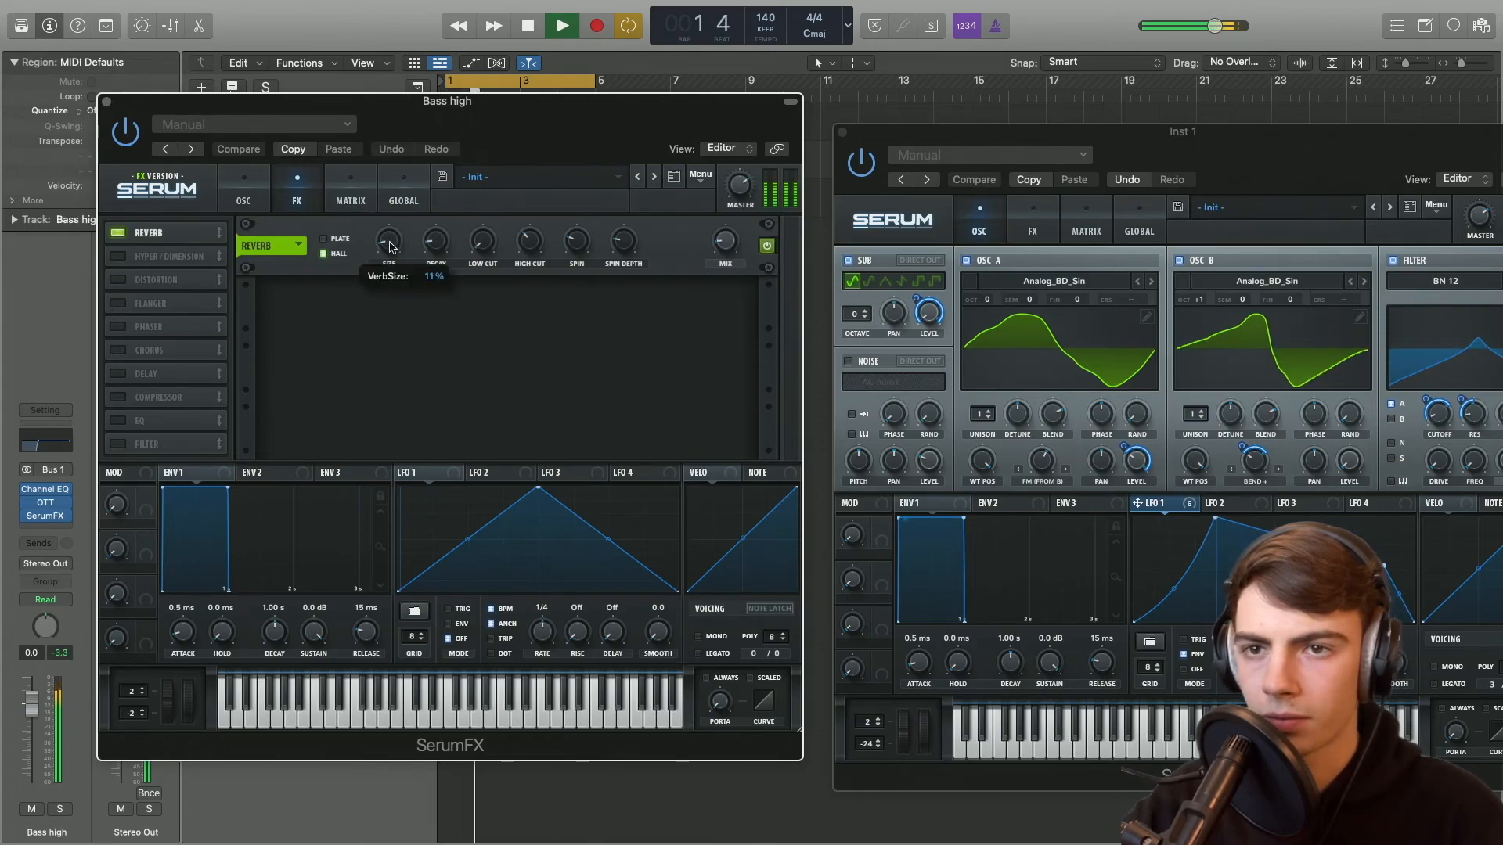
key("space")
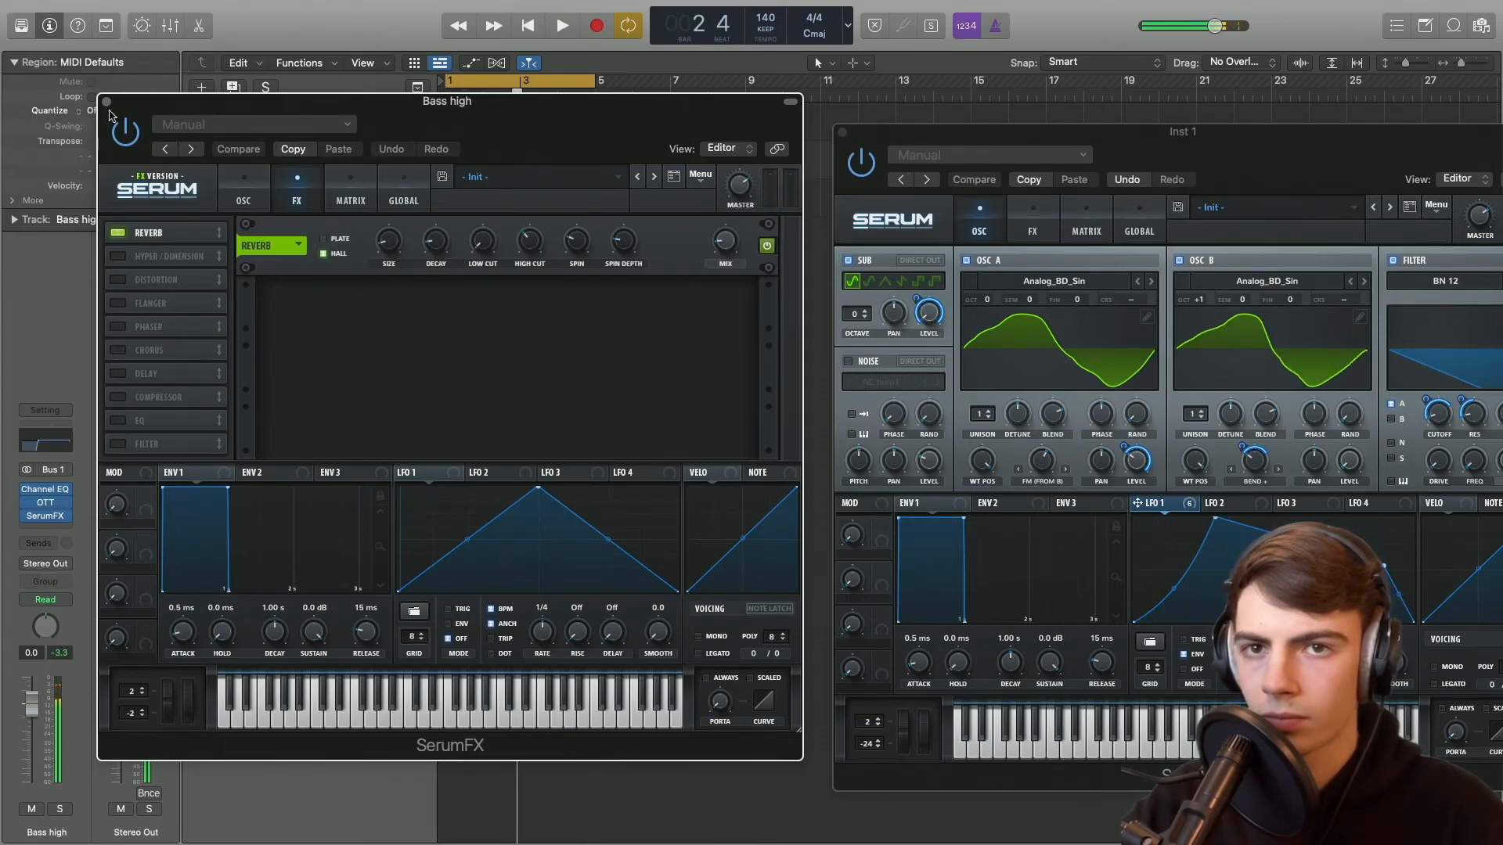
Step: Close the SerumFX window and move the Inst 1 Serum window fully into view over the arrangement
left_click(107, 104)
left_click(478, 203)
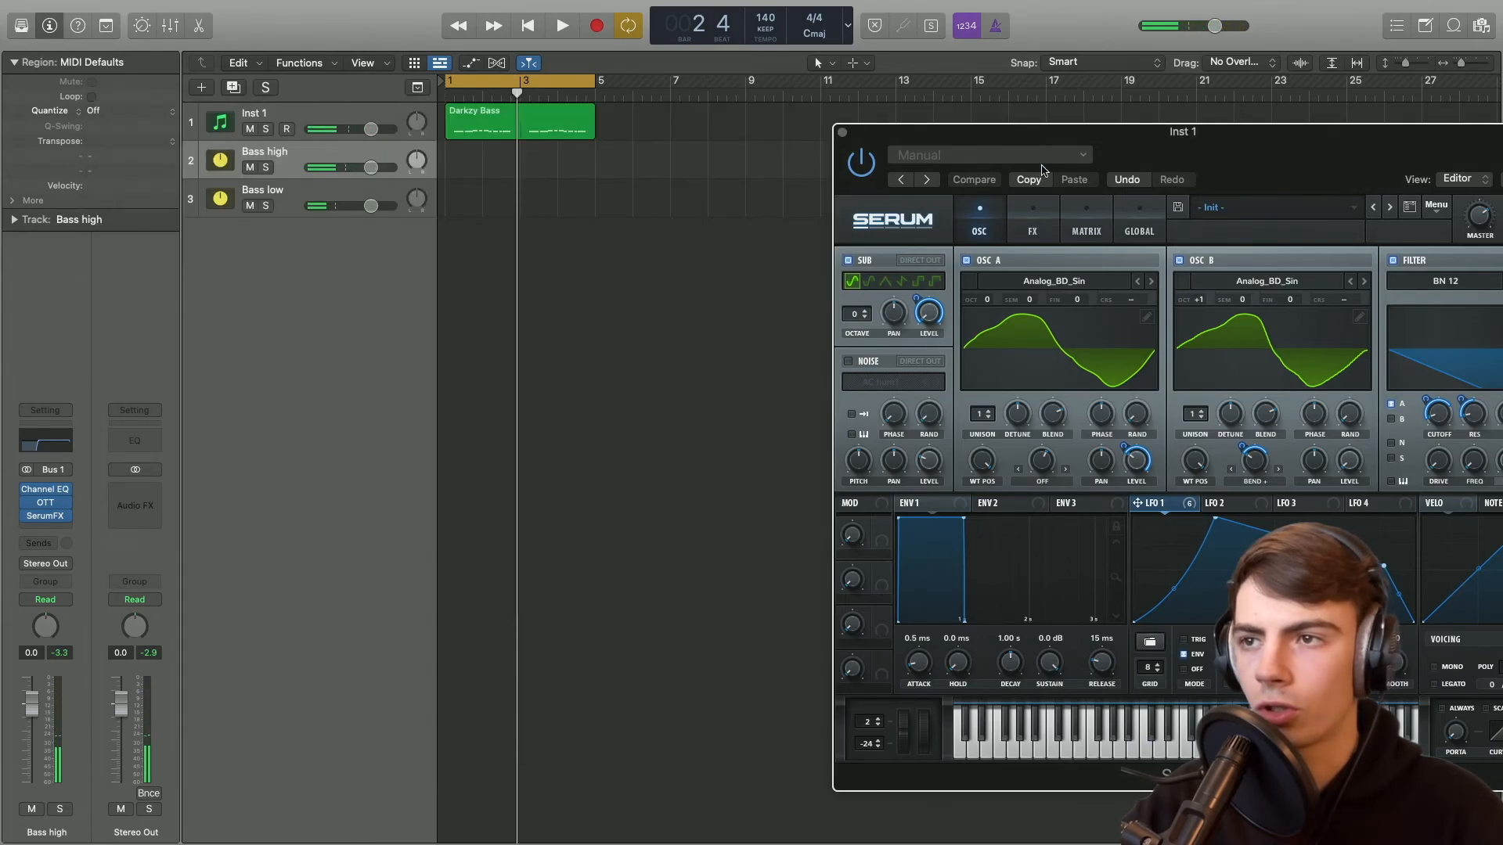
left_click_drag(1133, 141, 600, 133)
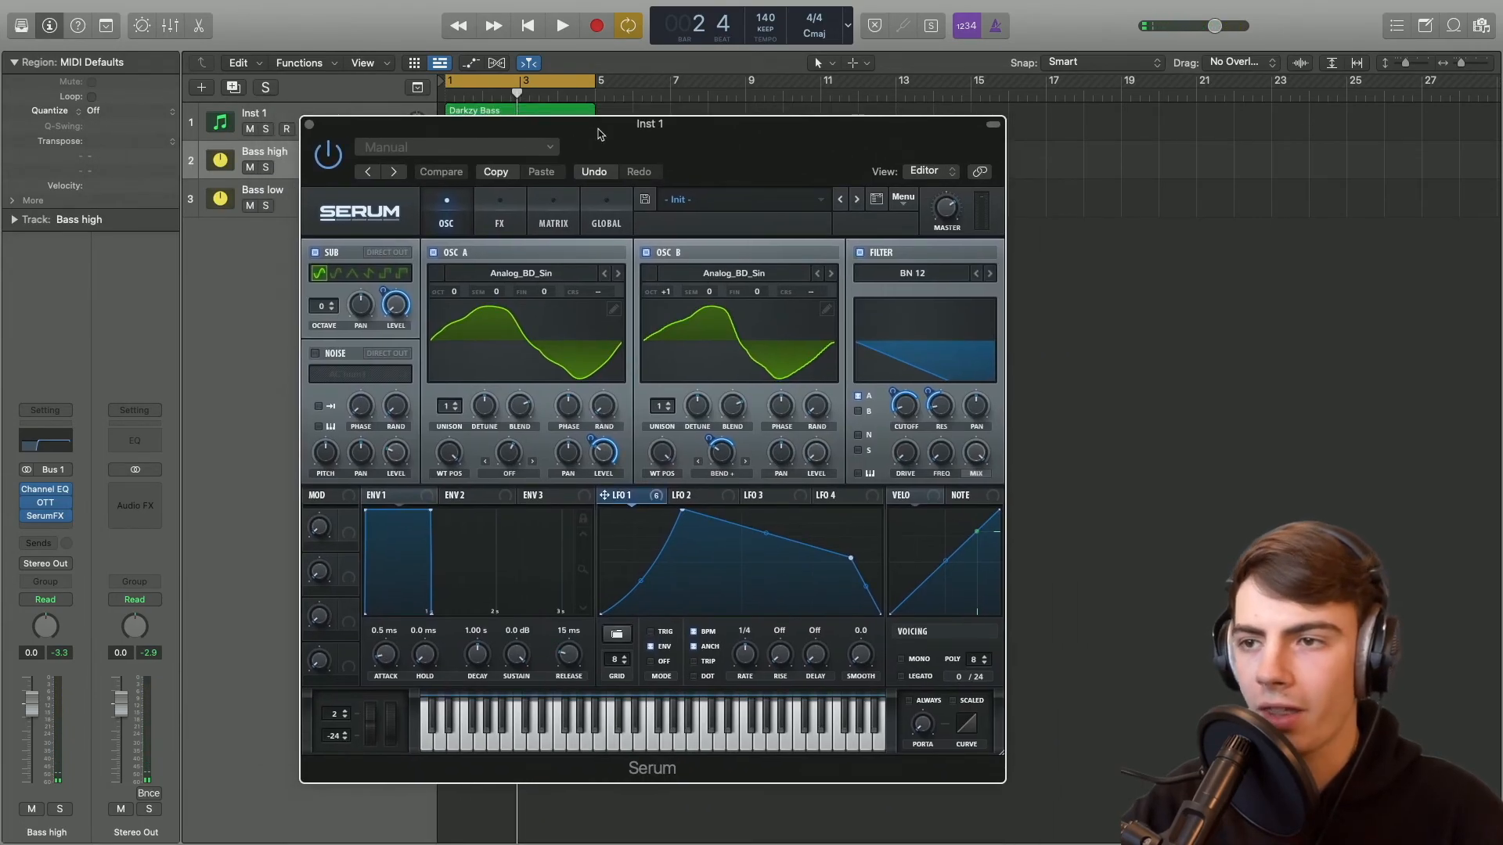